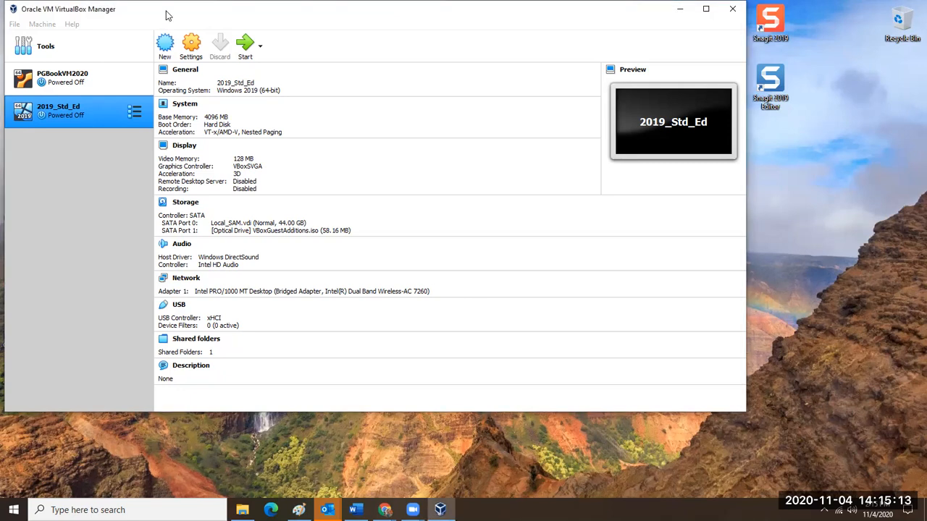
# - Check for VirtualBox updates and dismiss the update result
pyautogui.moveTo(166, 15); pyautogui.dragTo(175, 34)
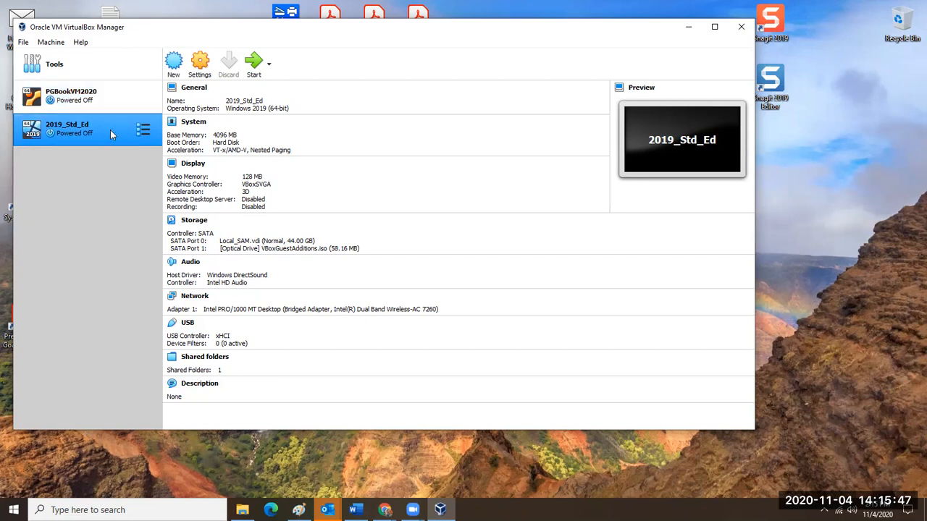
pyautogui.click(29, 43)
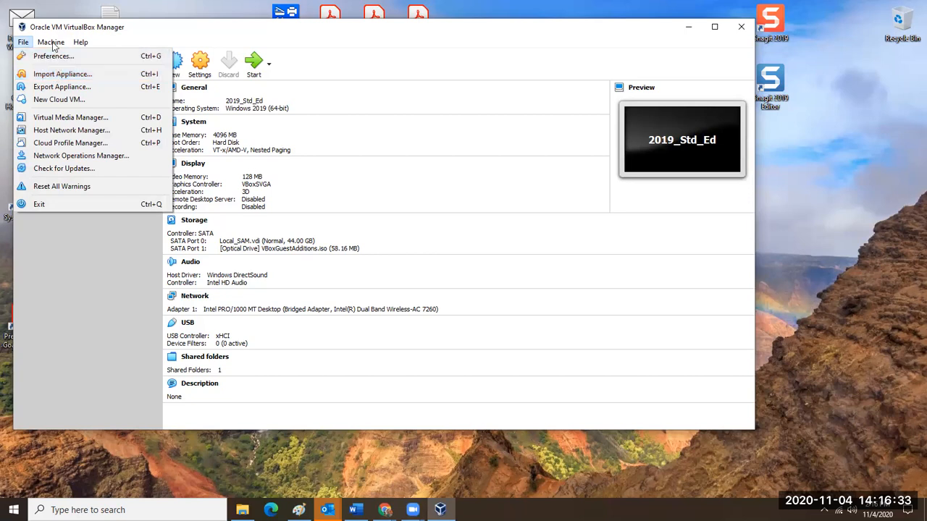
pyautogui.moveTo(54, 47)
pyautogui.click(45, 170)
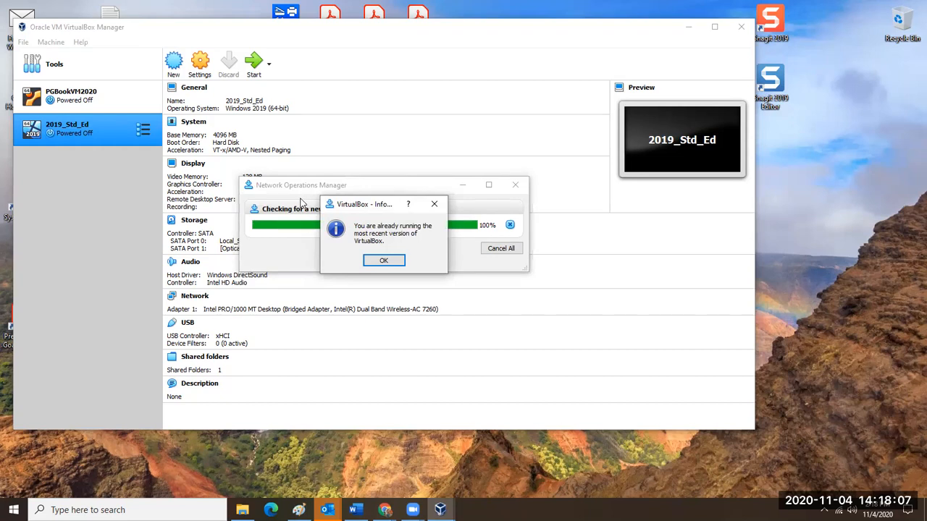
pyautogui.click(377, 263)
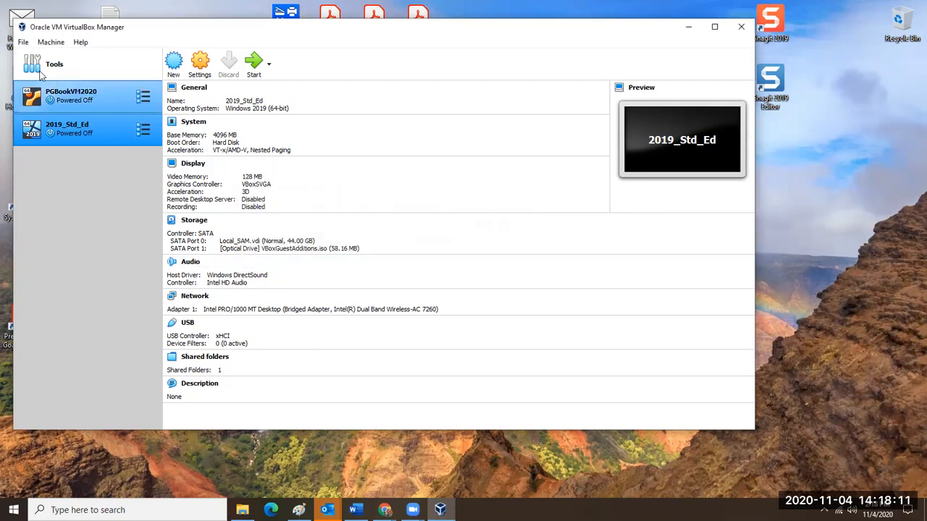
# - Review the default machine folder in VirtualBox's general preferences, and leave the preferences without changing anything
pyautogui.click(24, 42)
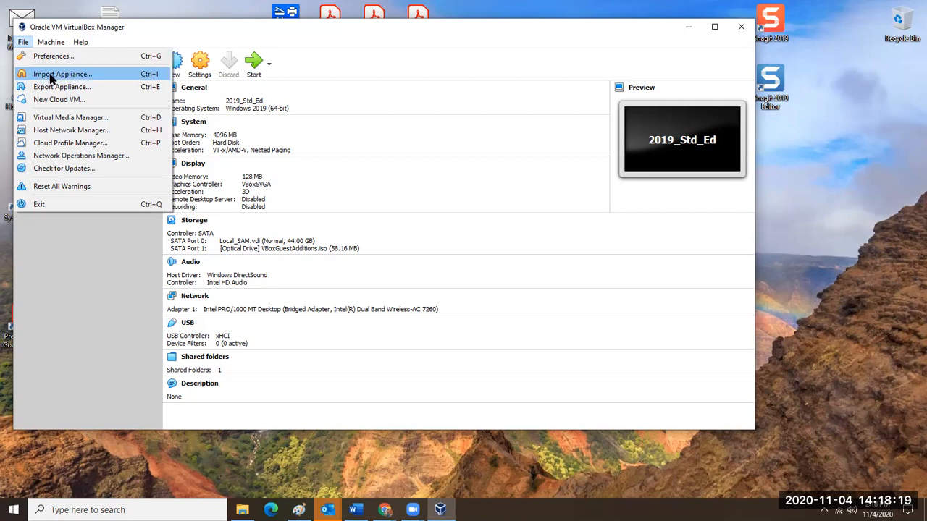
pyautogui.click(51, 42)
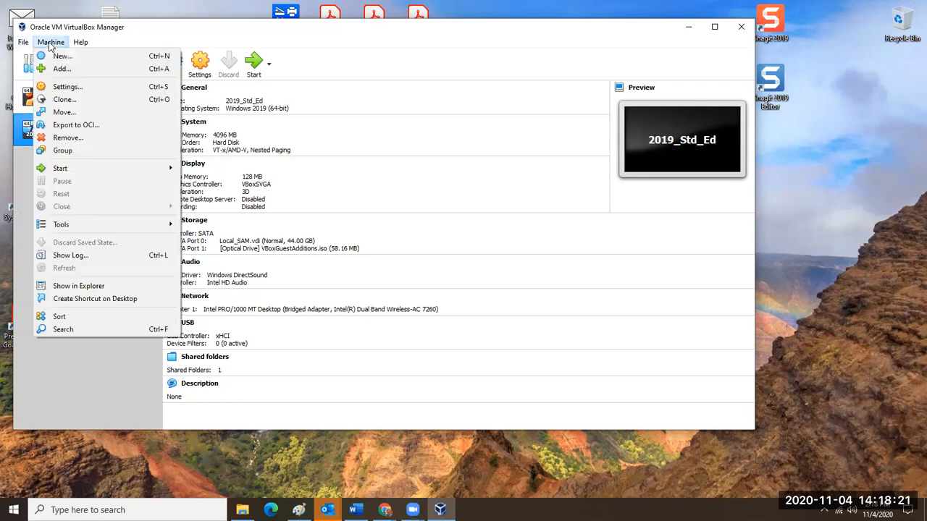
pyautogui.click(24, 42)
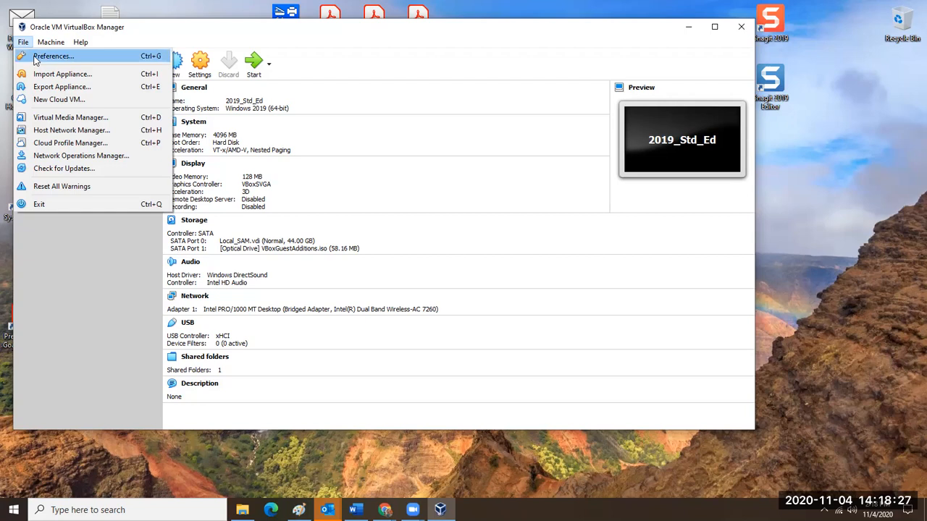
pyautogui.click(36, 57)
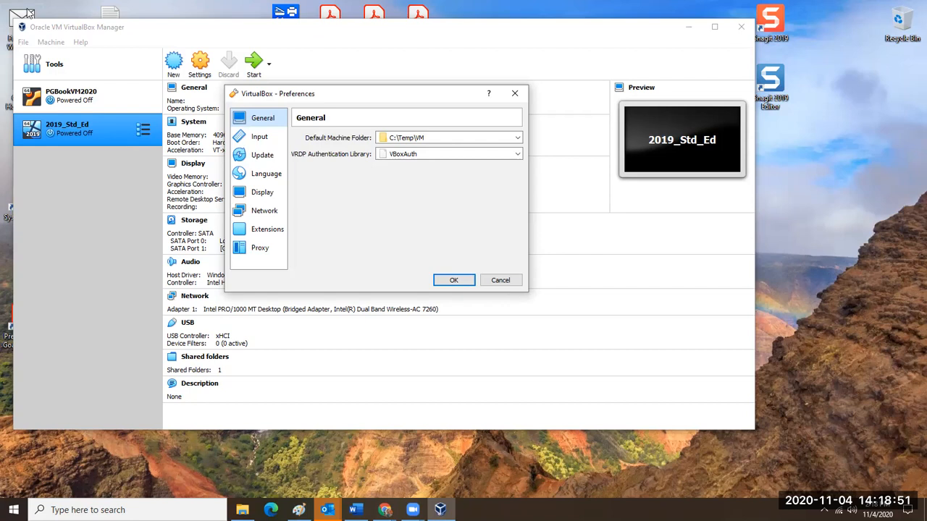
pyautogui.click(497, 282)
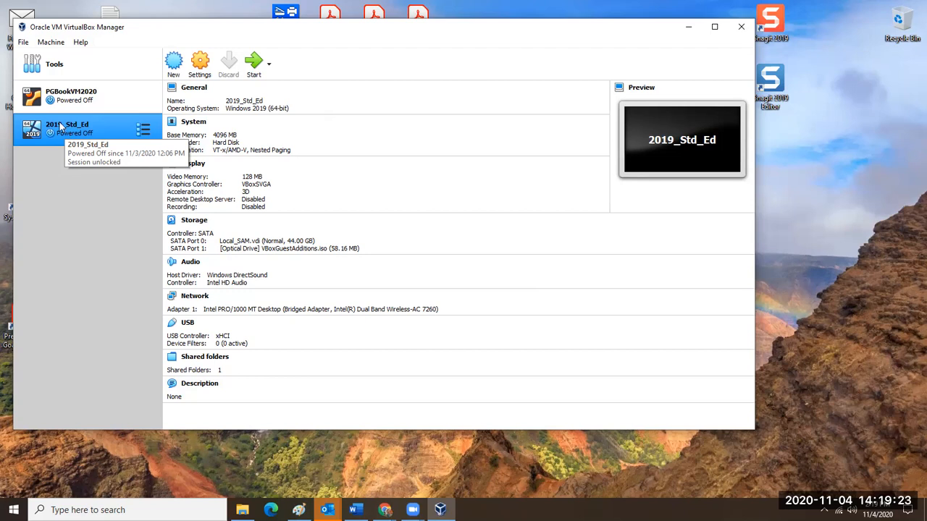
pyautogui.click(23, 42)
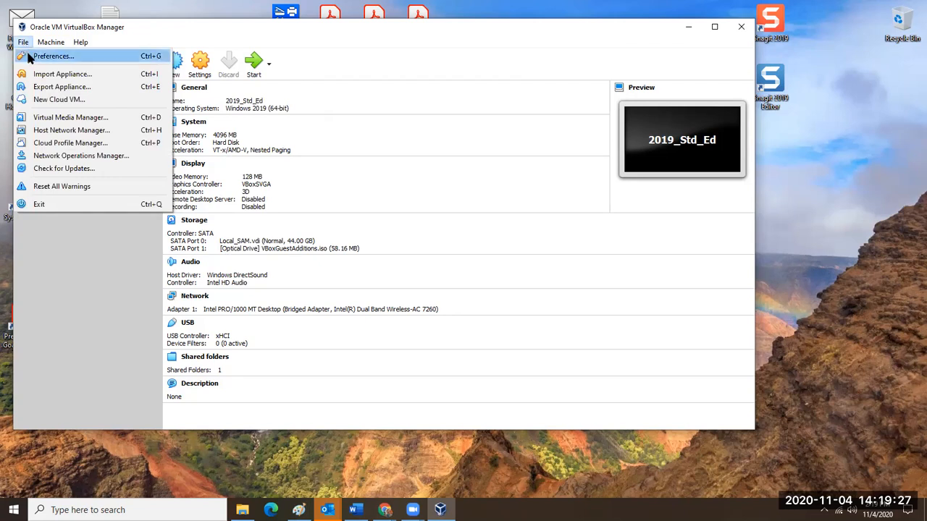
pyautogui.click(43, 55)
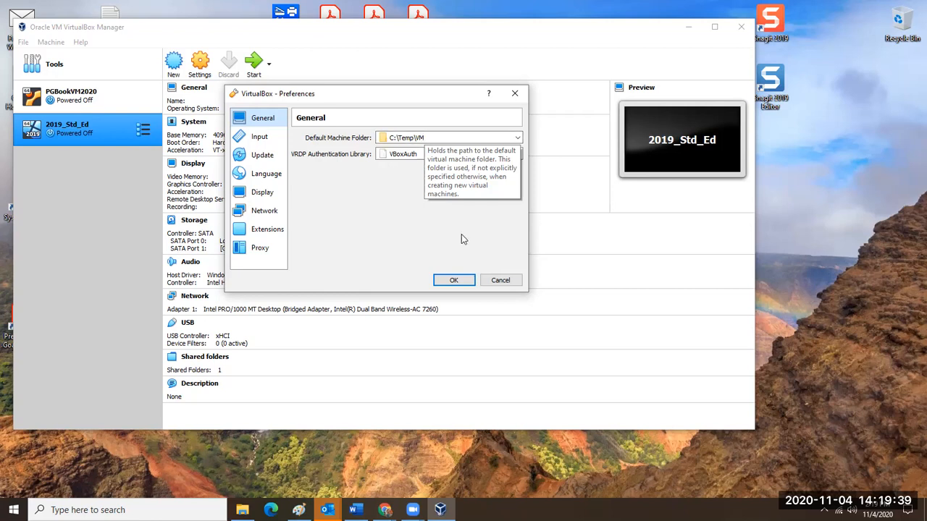
pyautogui.click(482, 280)
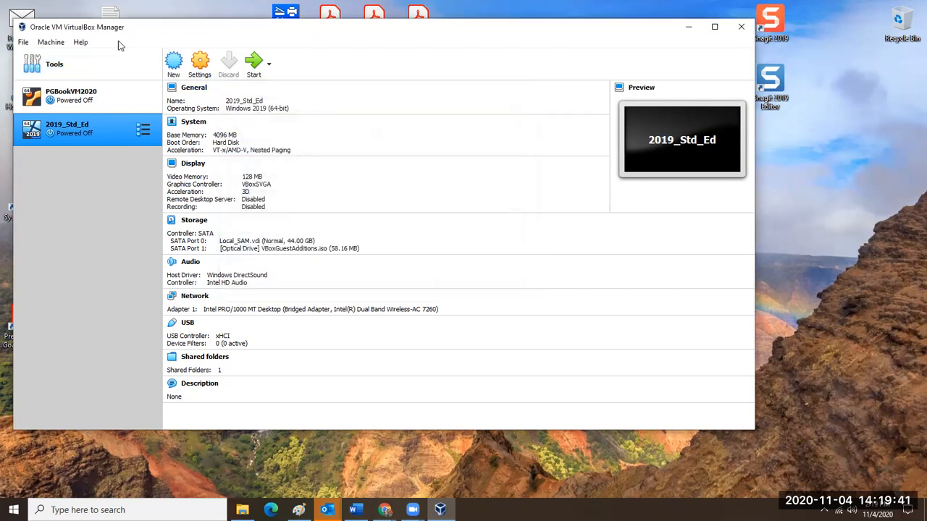
pyautogui.click(23, 42)
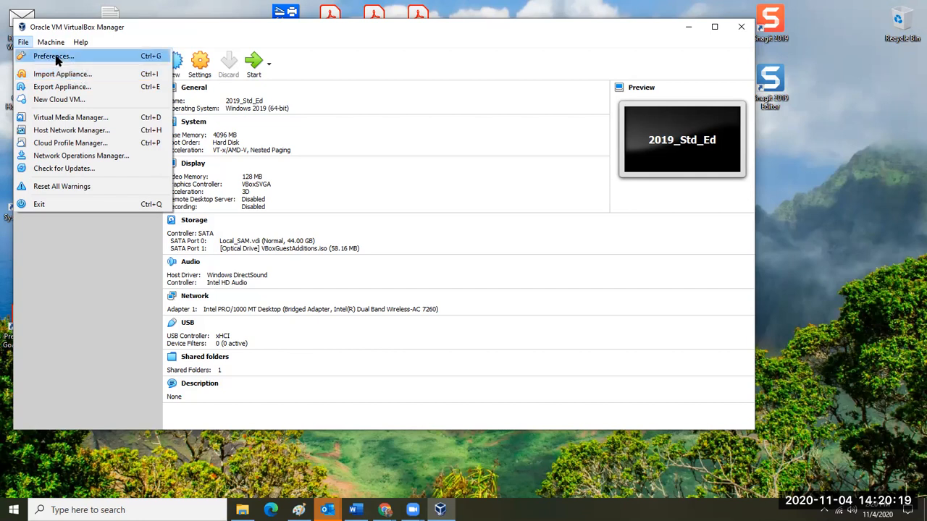
pyautogui.moveTo(56, 46)
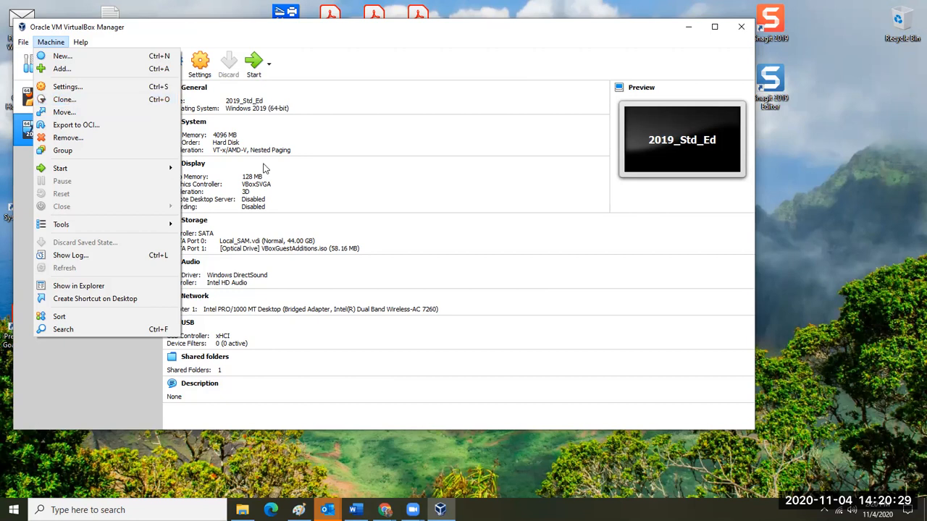
pyautogui.click(64, 364)
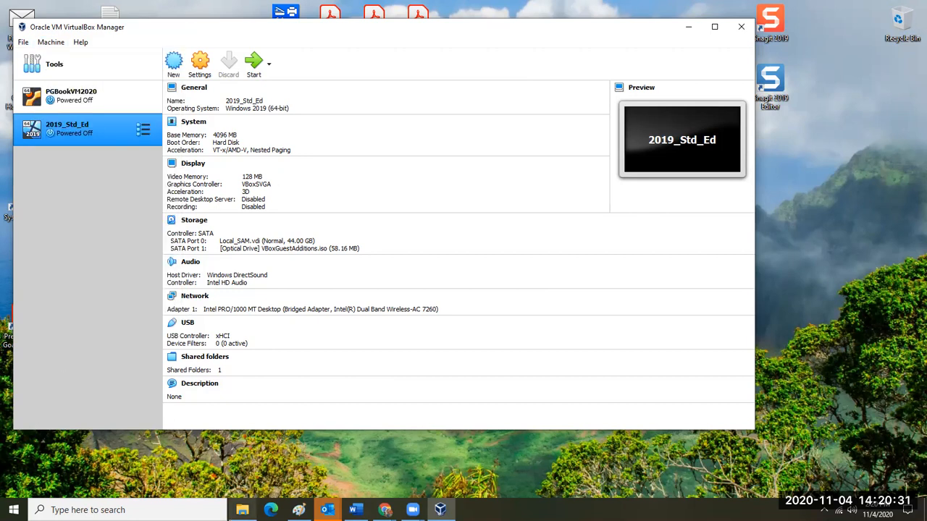
# - Switch to File Explorer and examine the 2019_Std_Ed machine folder inside C:\Temp\VM
pyautogui.click(243, 509)
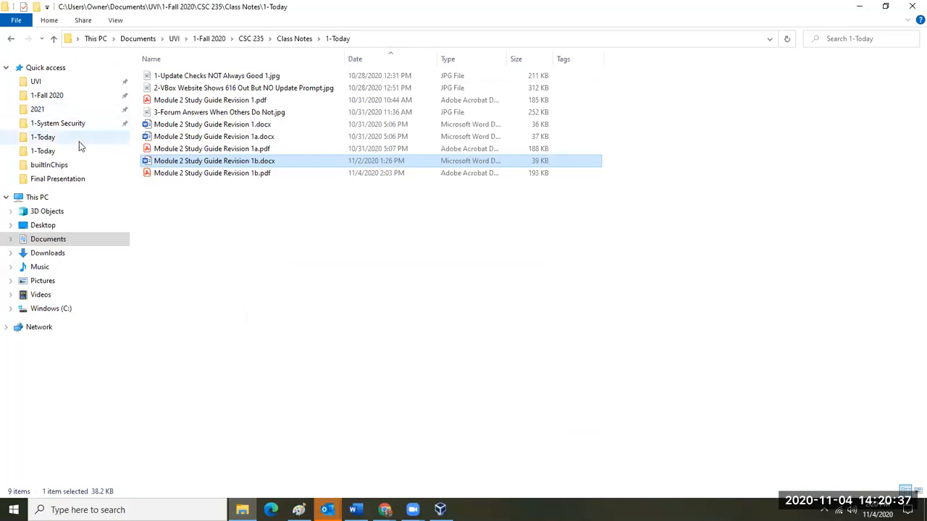
pyautogui.click(48, 309)
pyautogui.doubleClick(172, 200)
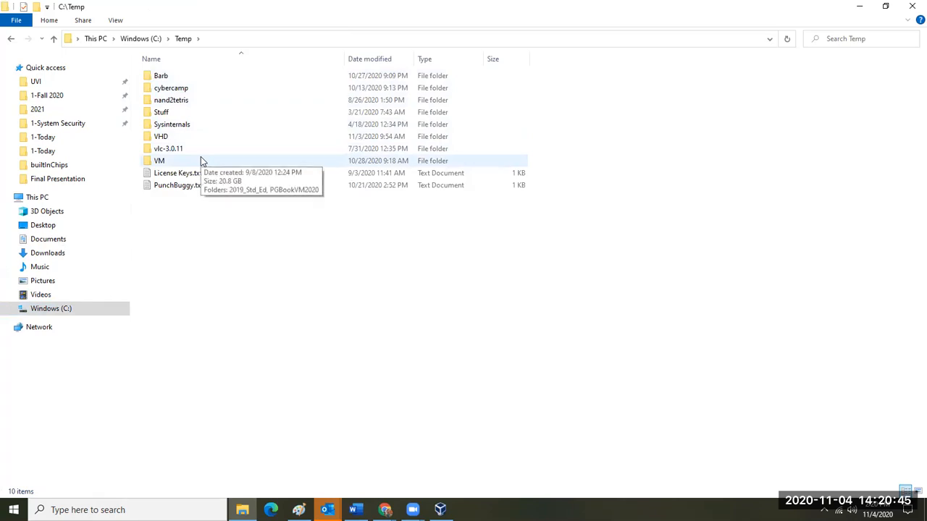
pyautogui.doubleClick(201, 161)
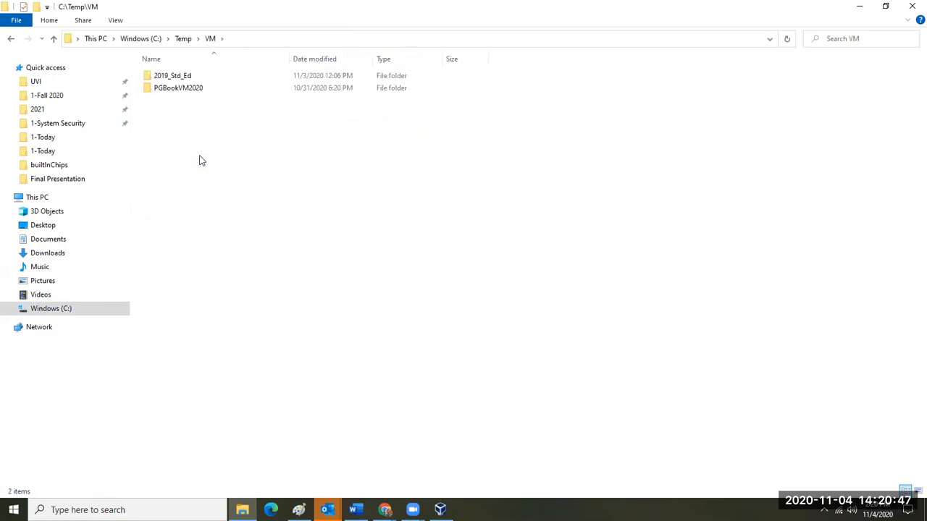
pyautogui.click(193, 75)
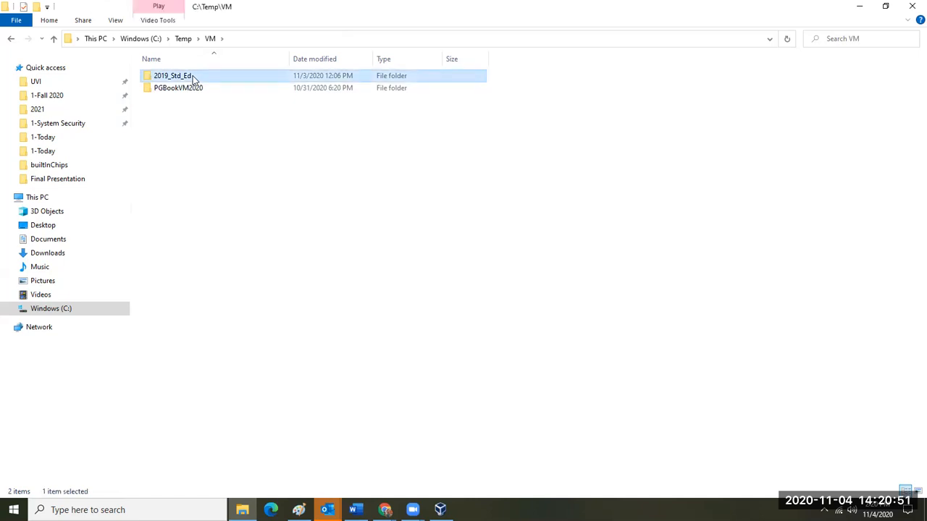
pyautogui.doubleClick(193, 76)
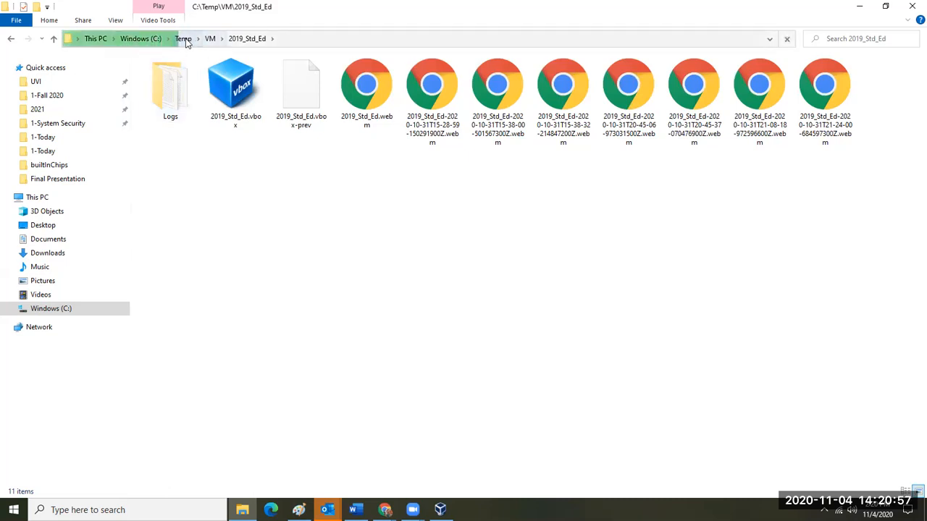
# - Go to C:\Temp\VHD and examine the file size in the properties of Local_SAM.vdi, then close them
pyautogui.click(180, 134)
pyautogui.doubleClick(180, 136)
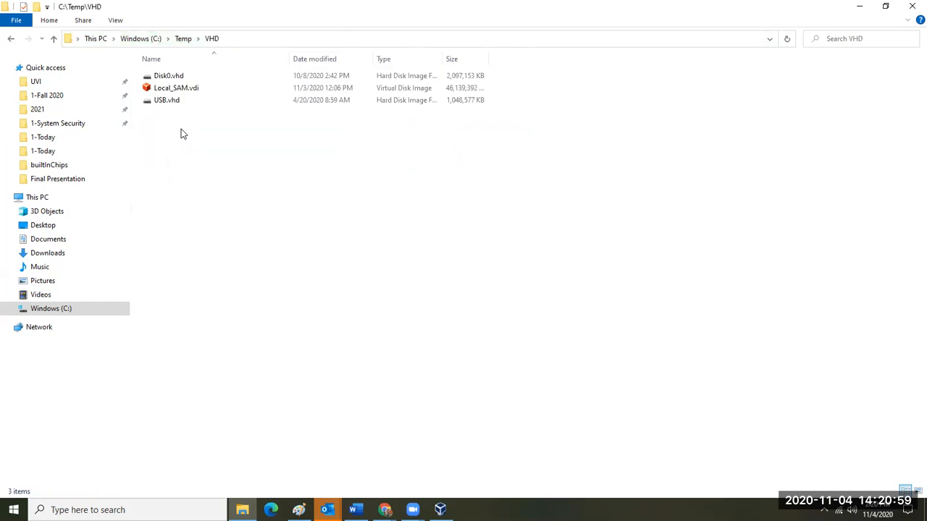
pyautogui.click(191, 91)
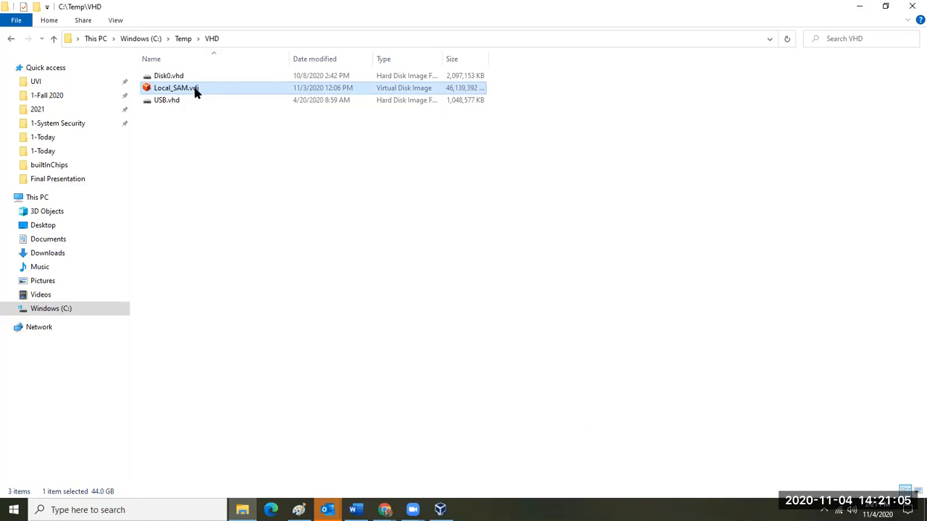
pyautogui.rightClick(423, 93)
pyautogui.click(338, 257)
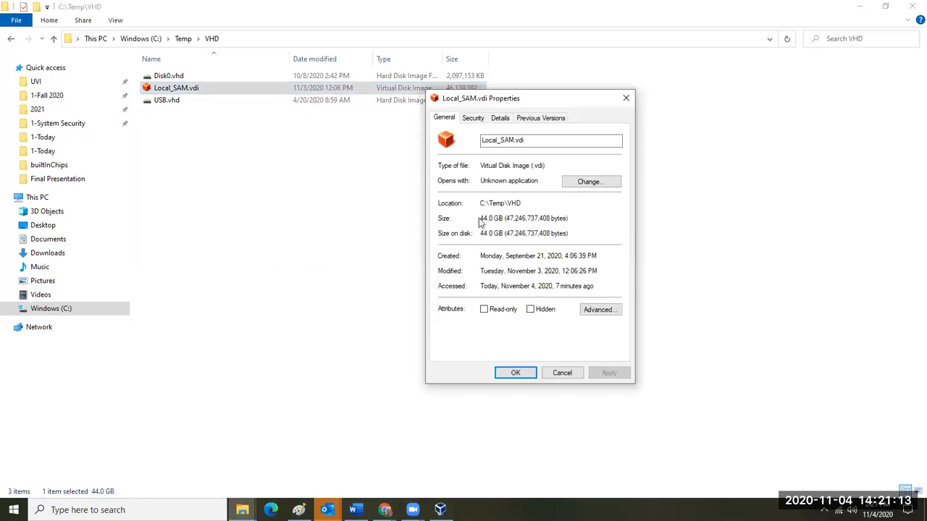
pyautogui.moveTo(481, 219); pyautogui.dragTo(505, 218)
pyautogui.click(562, 373)
# - Return briefly to VirtualBox, then check the Windows (C:) drive's free space under This PC in File Explorer
pyautogui.click(439, 509)
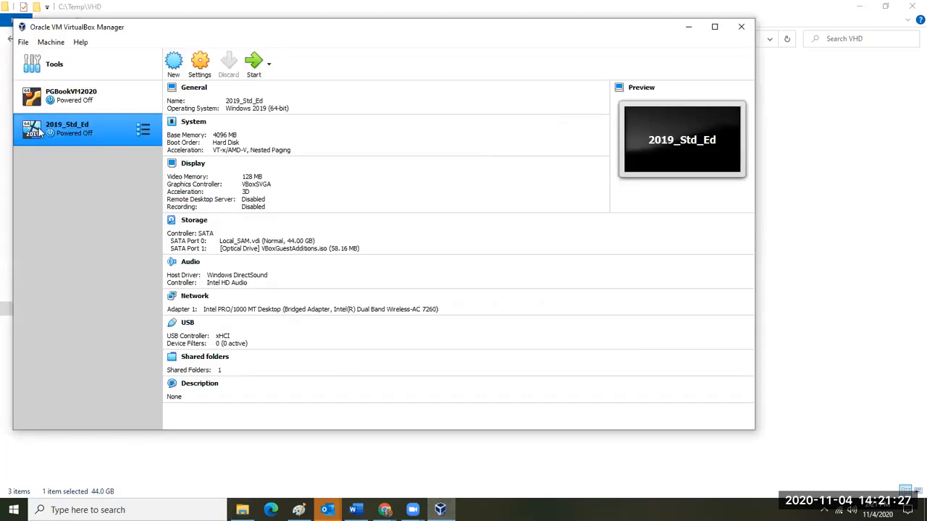
pyautogui.click(52, 42)
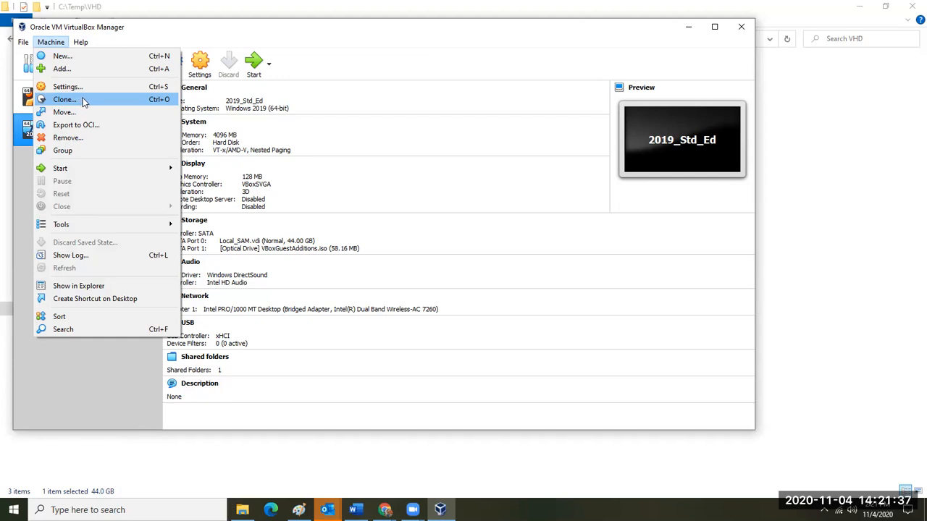
pyautogui.click(242, 509)
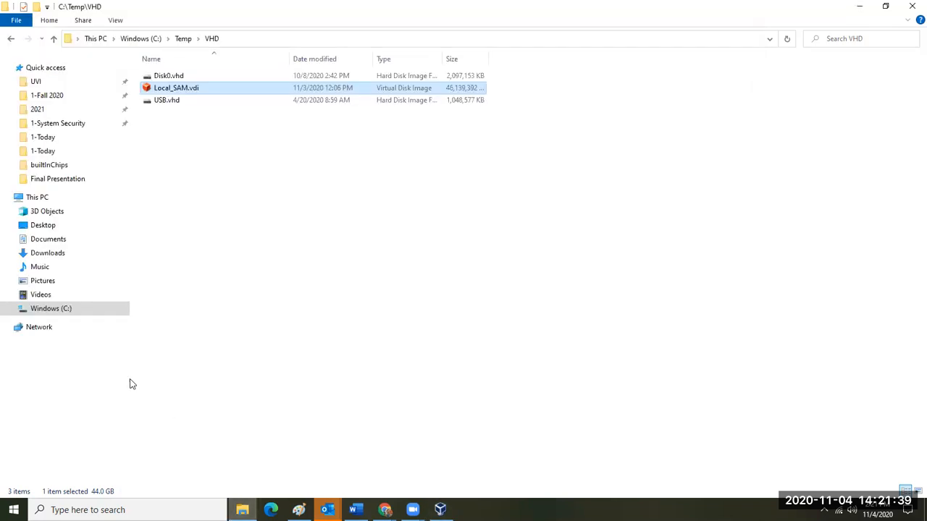
pyautogui.click(62, 201)
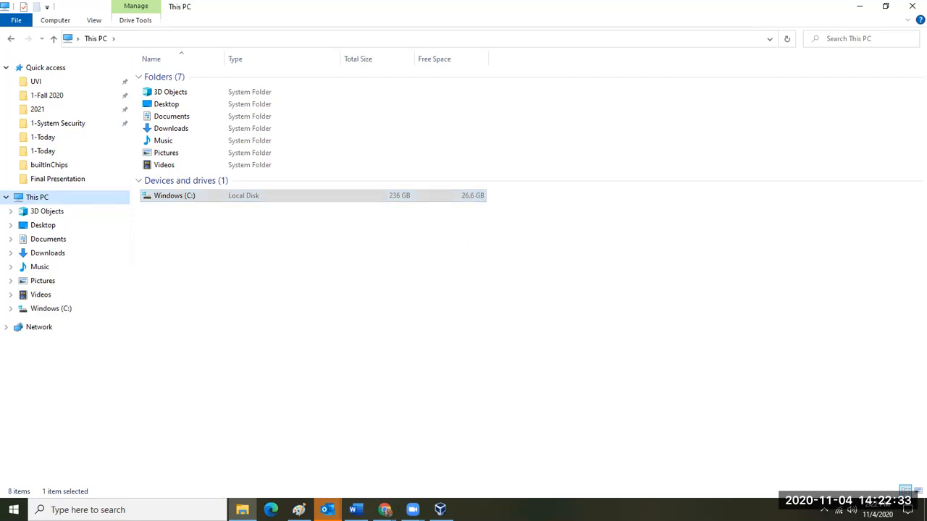
# - Switch to VirtualBox, examine the general settings of the 2019_Std_Ed machine, and cancel without changes
pyautogui.click(440, 509)
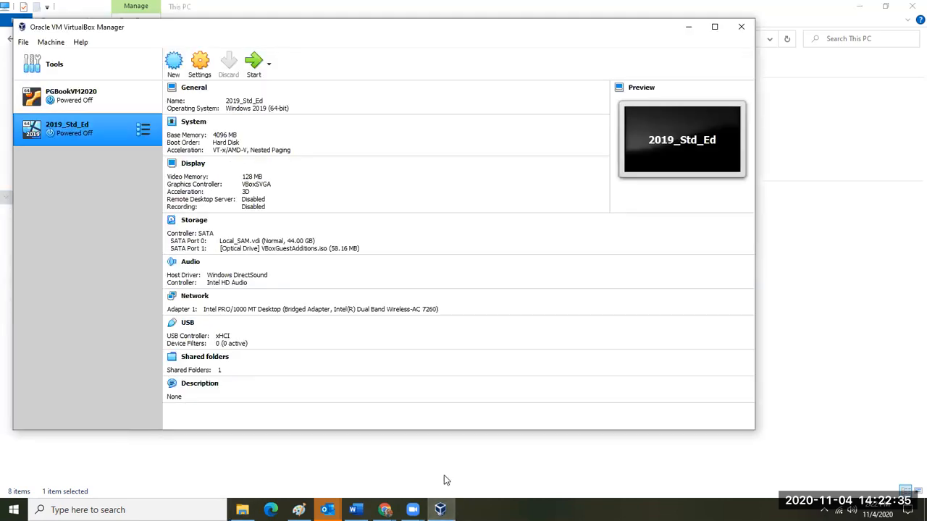
pyautogui.click(53, 43)
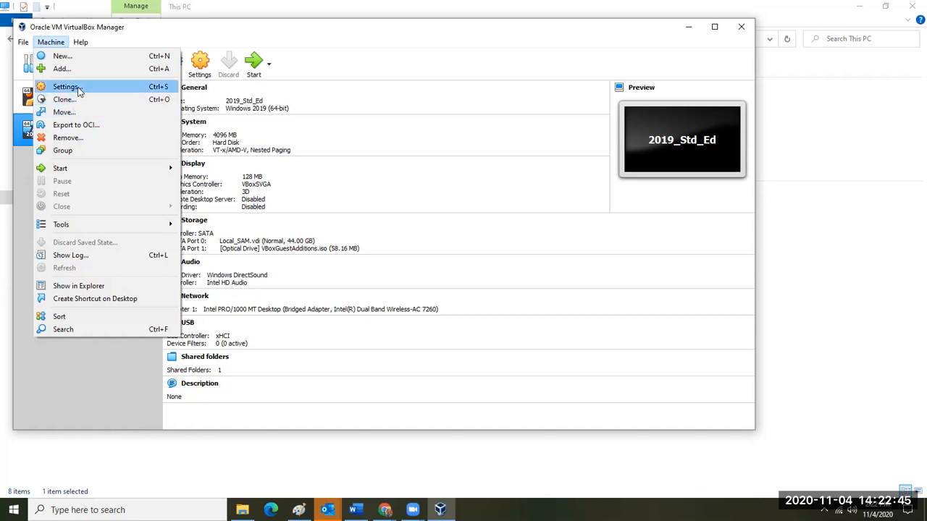
pyautogui.click(18, 178)
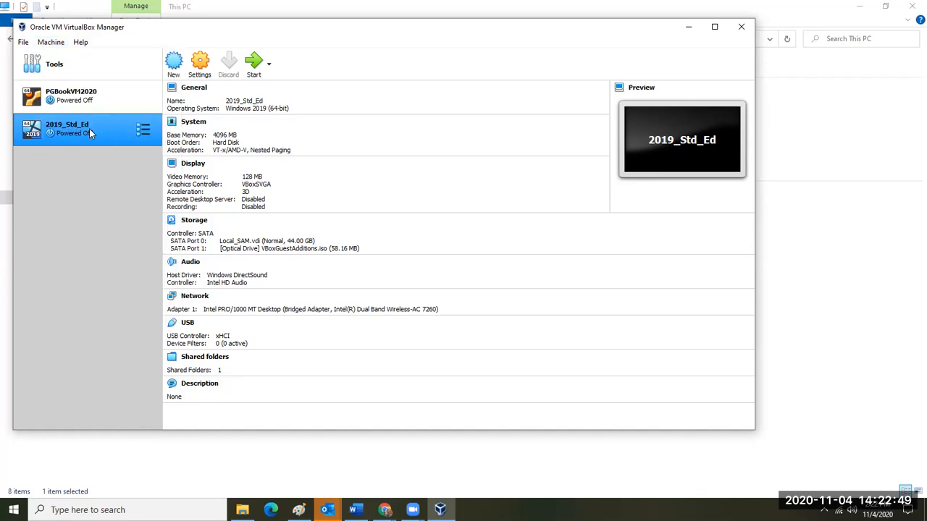
pyautogui.click(61, 50)
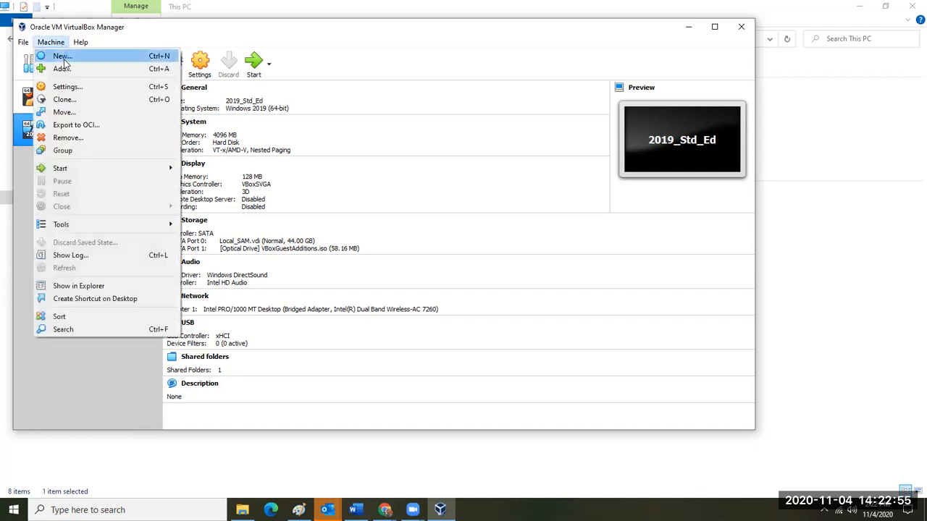
pyautogui.click(71, 86)
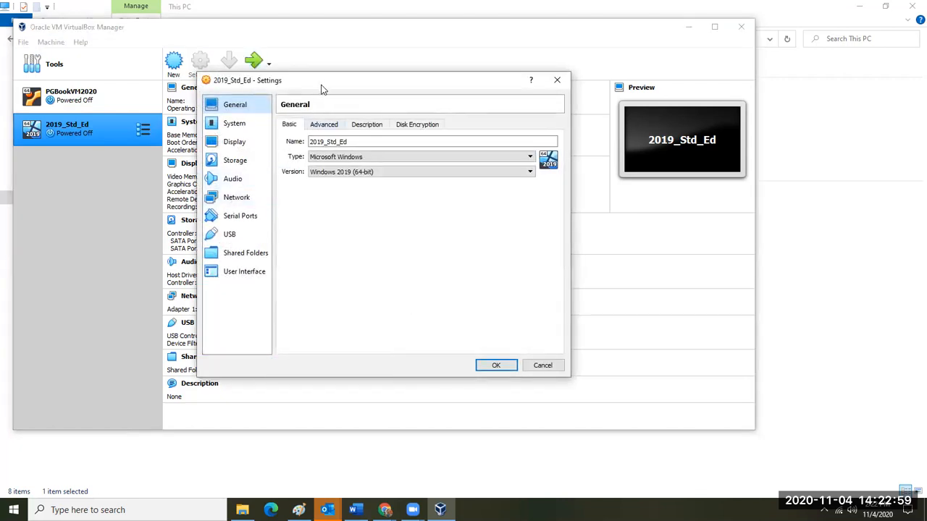
pyautogui.moveTo(323, 85); pyautogui.dragTo(268, 124)
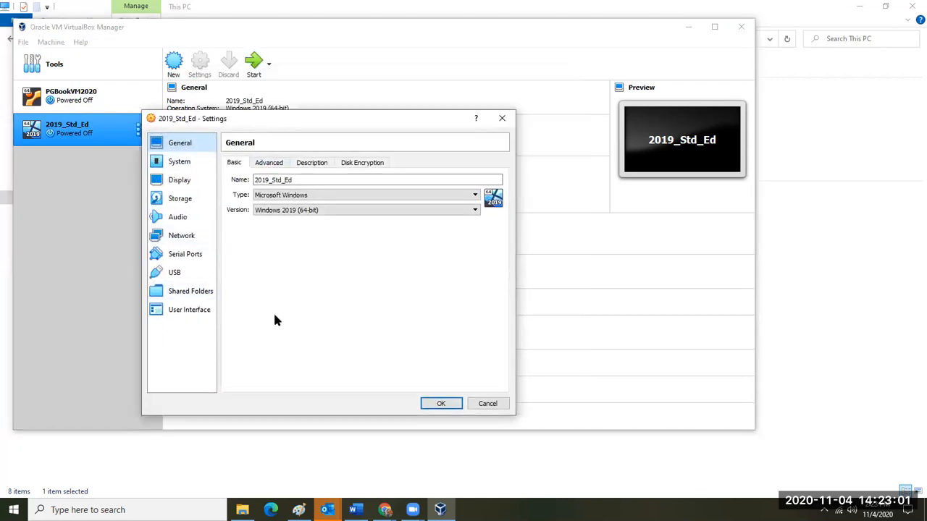
pyautogui.click(482, 404)
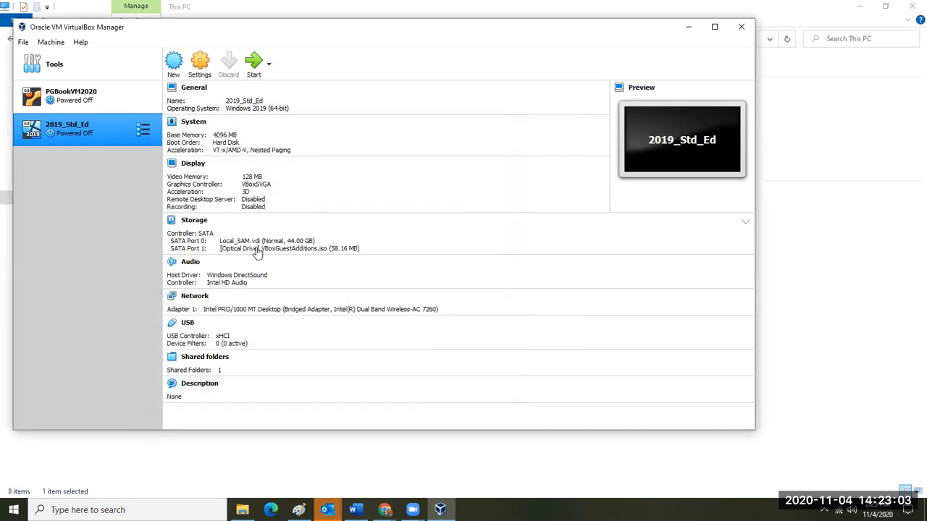
pyautogui.click(51, 42)
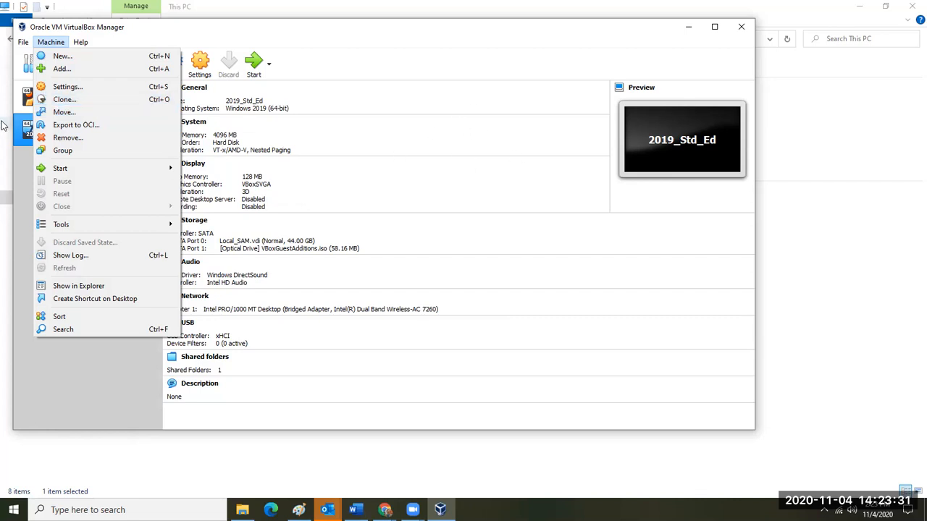
# - Open the destination folder selection for moving 2019_Std_Ed, cancel it, and review the Clone command
pyautogui.click(76, 113)
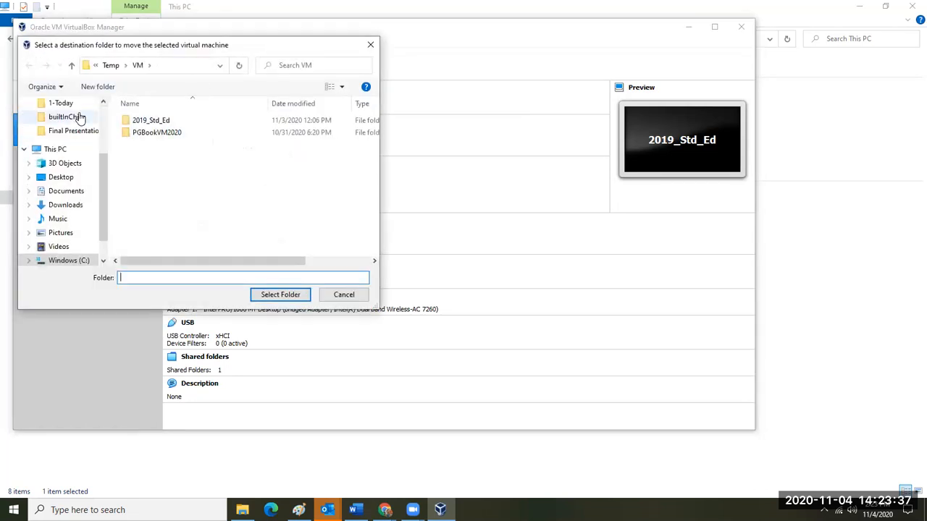
pyautogui.click(336, 298)
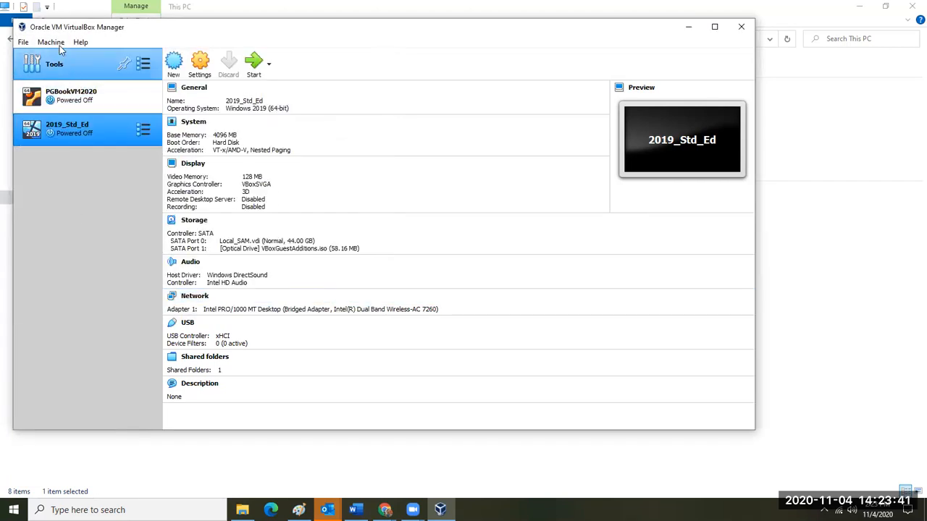
pyautogui.click(56, 43)
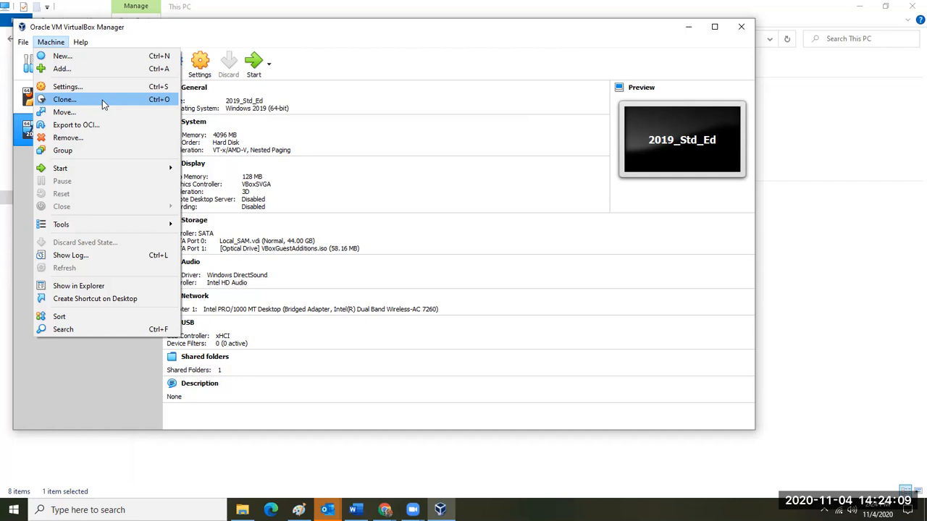
pyautogui.click(171, 26)
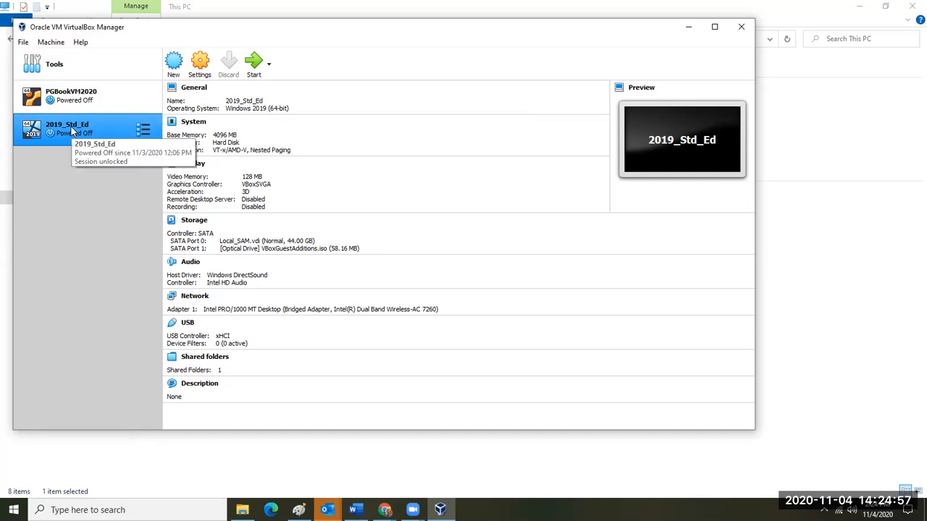
# - Examine the Group command and the Normal, Headless and Detachable start options available for the 2019_Std_Ed machine
pyautogui.click(50, 42)
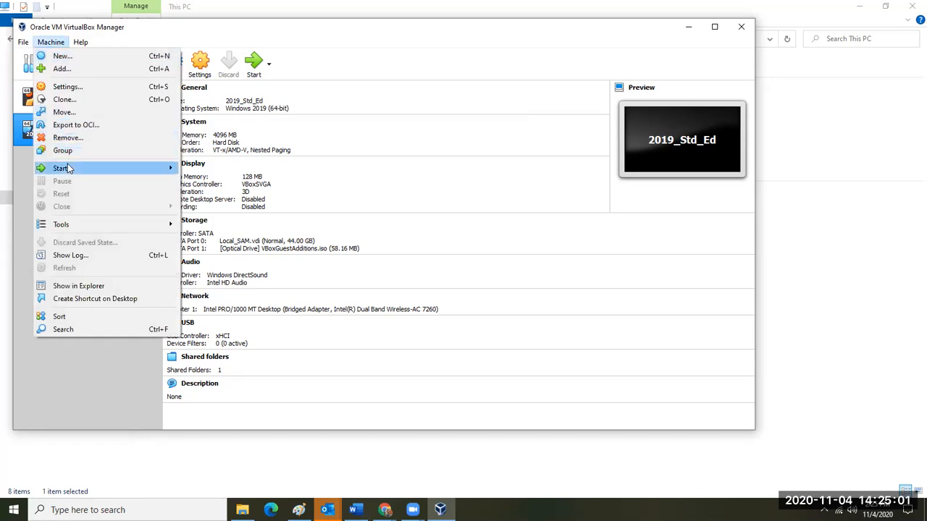
pyautogui.moveTo(69, 169)
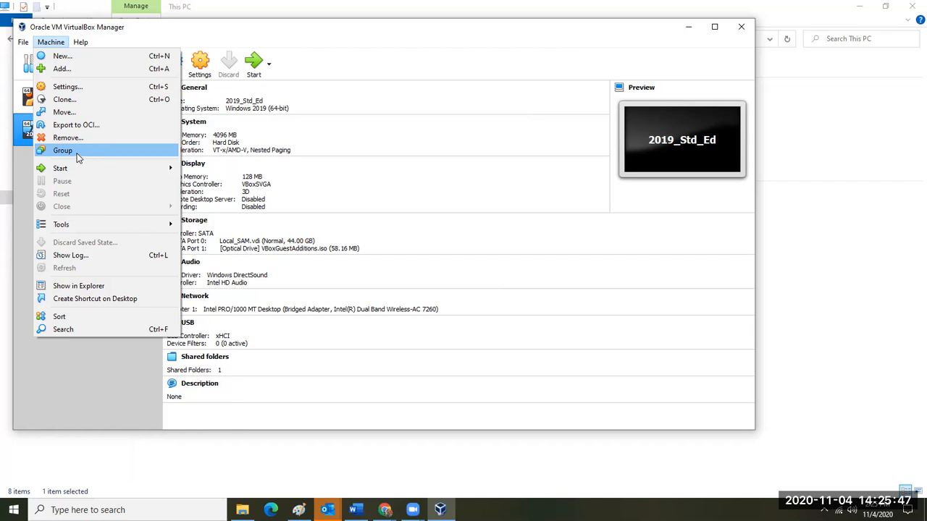
pyautogui.click(22, 211)
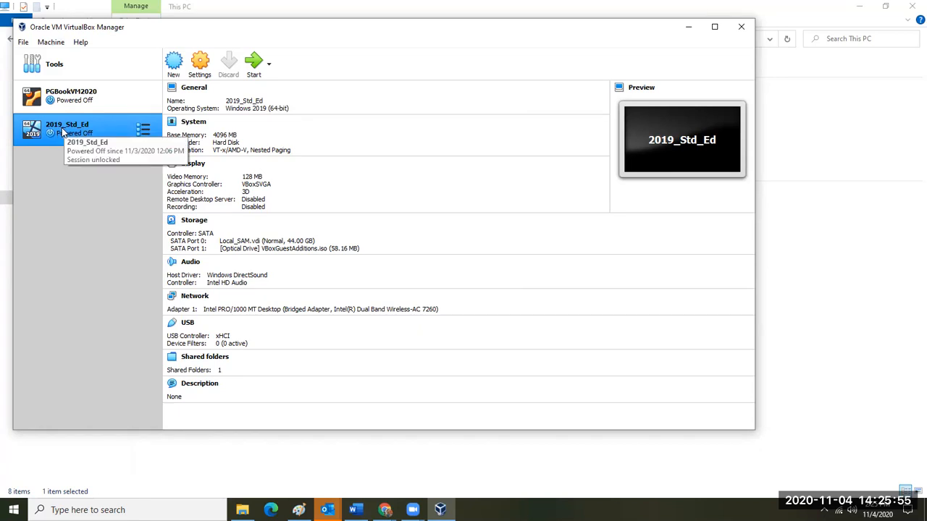
pyautogui.click(62, 44)
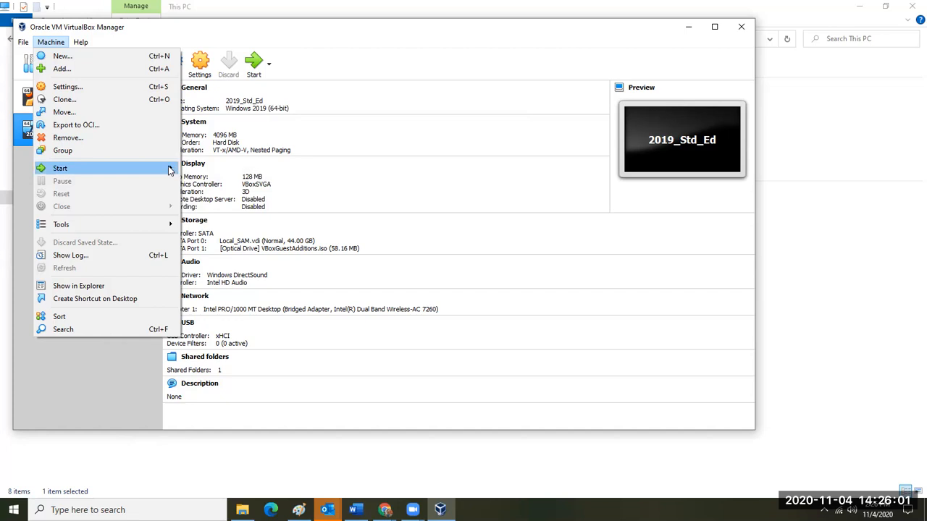
pyautogui.moveTo(169, 169)
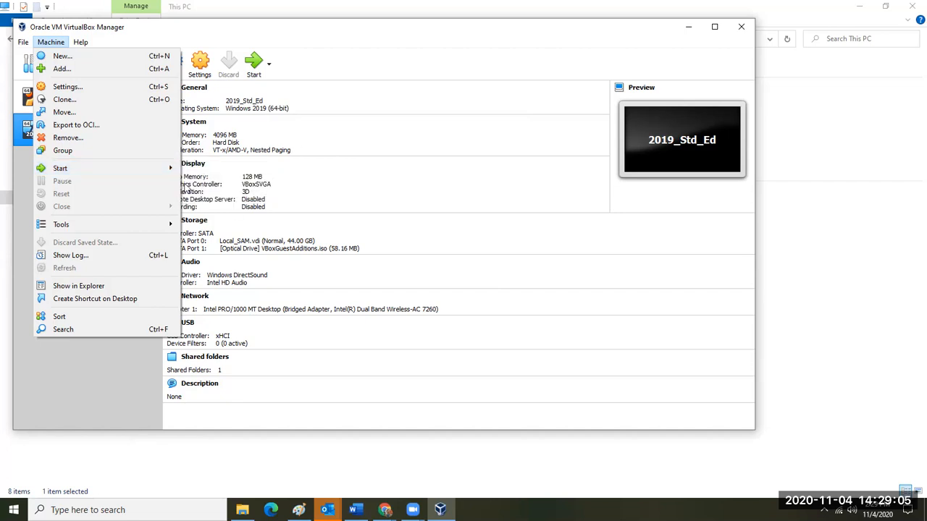
pyautogui.moveTo(171, 170)
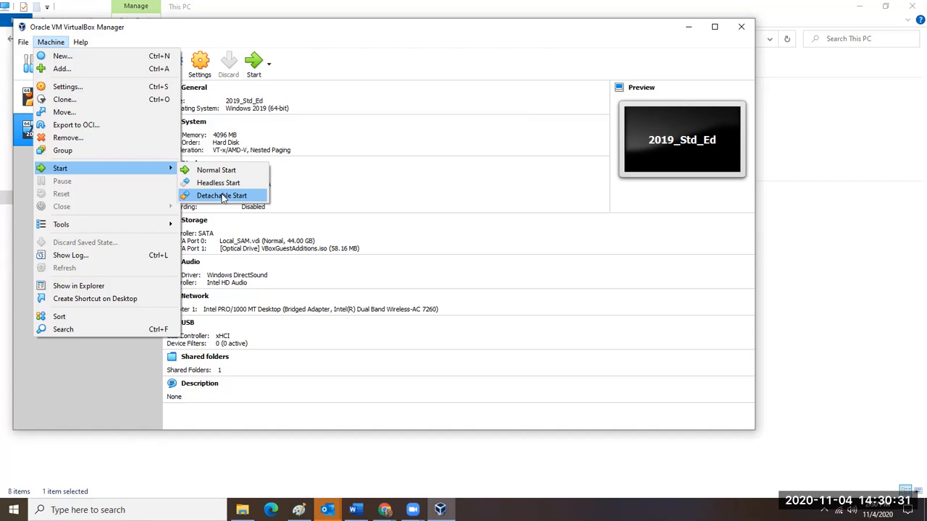
# - Open the logs of 2019_Std_Ed and highlight the Received frames entry in VBox.log
pyautogui.moveTo(133, 225)
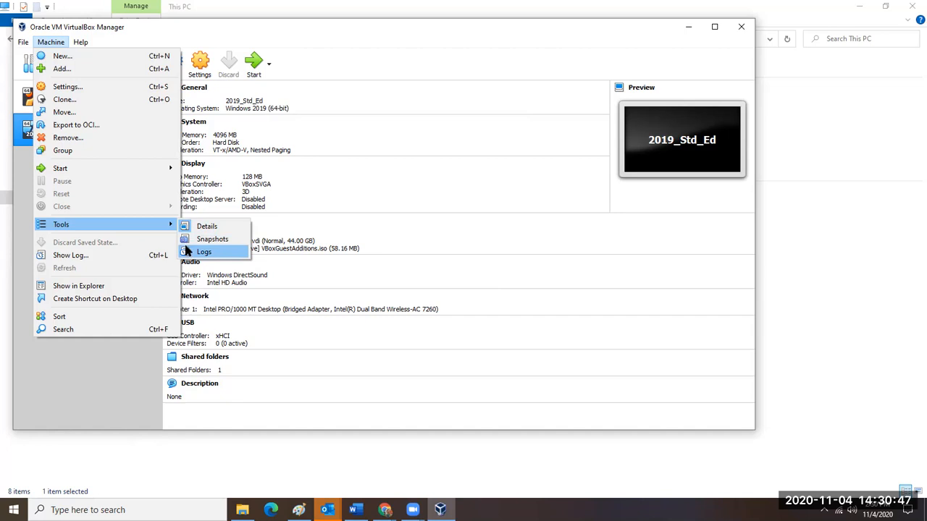
pyautogui.click(195, 252)
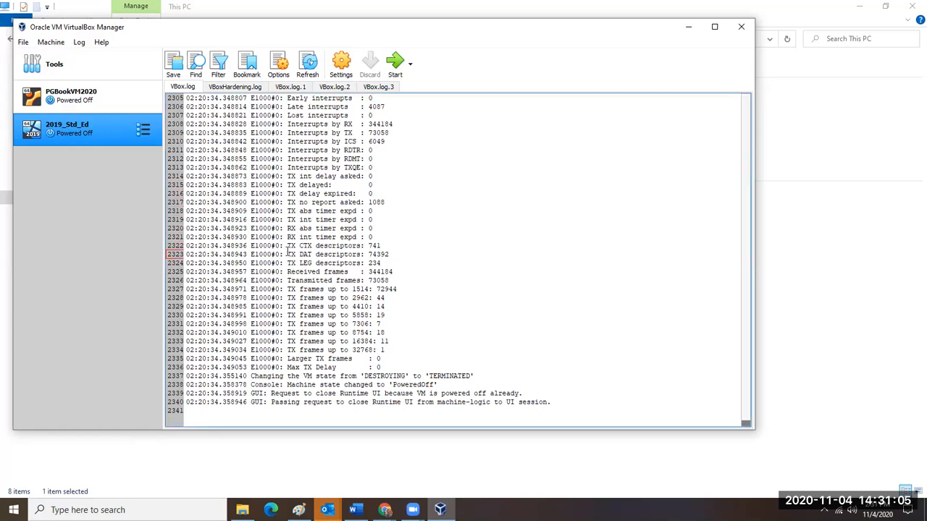
pyautogui.moveTo(287, 272); pyautogui.dragTo(395, 273)
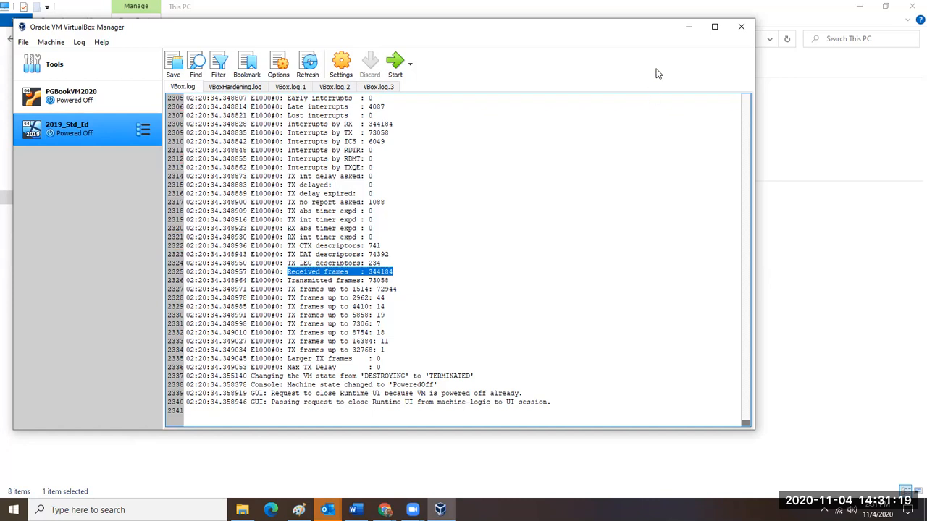
# - Return from the logs to the details overview of the 2019_Std_Ed machine
pyautogui.click(56, 45)
pyautogui.moveTo(91, 227)
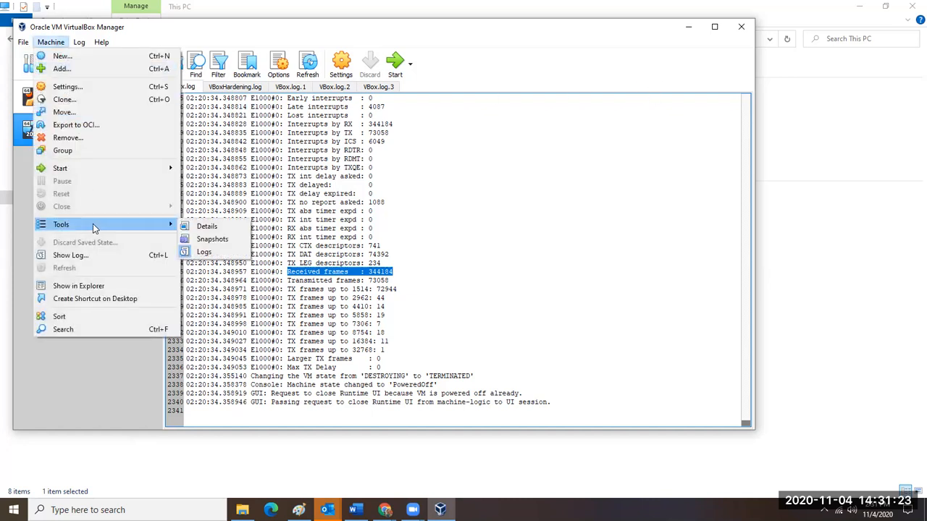
pyautogui.click(206, 226)
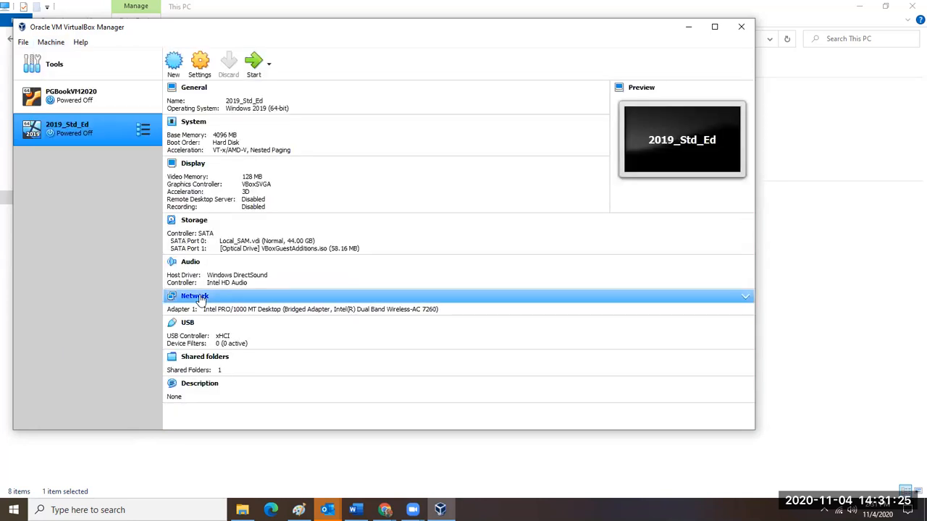
# - Show the snapshots of 2019_Std_Ed and examine the Take, Delete, Restore, Properties and Clone snapshot commands
pyautogui.click(62, 45)
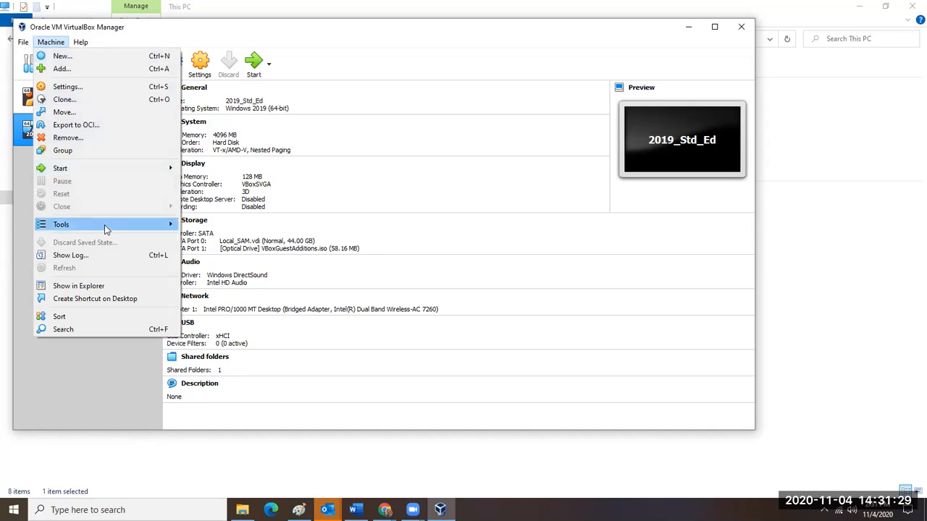
pyautogui.moveTo(105, 230)
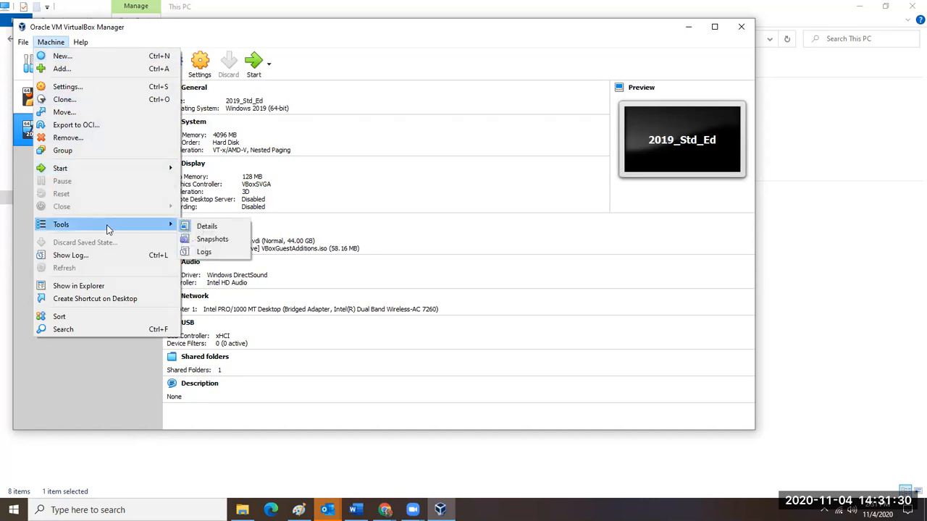
pyautogui.click(210, 241)
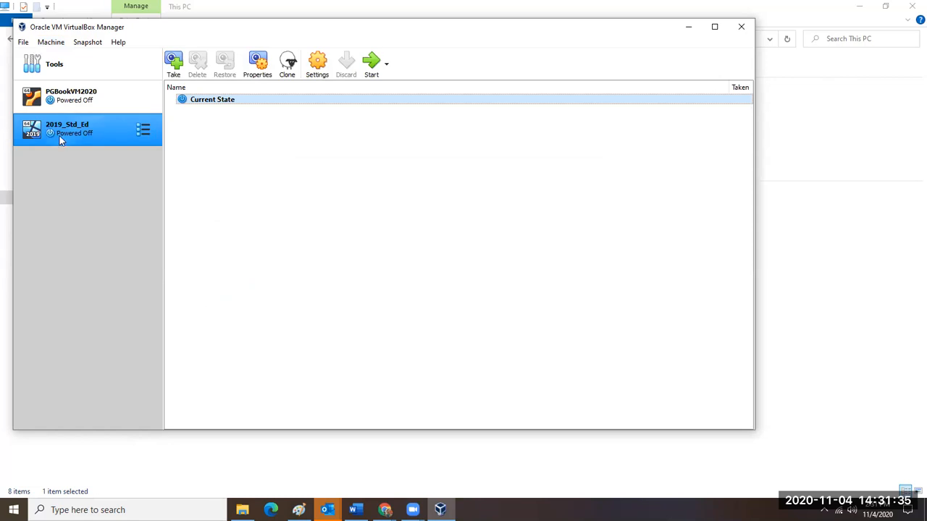
pyautogui.click(52, 42)
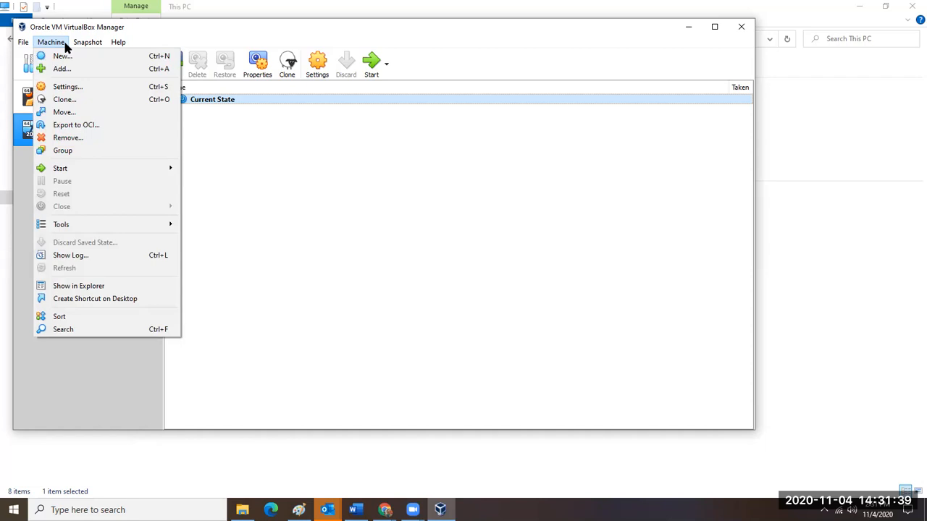
pyautogui.moveTo(82, 42)
pyautogui.moveTo(86, 44)
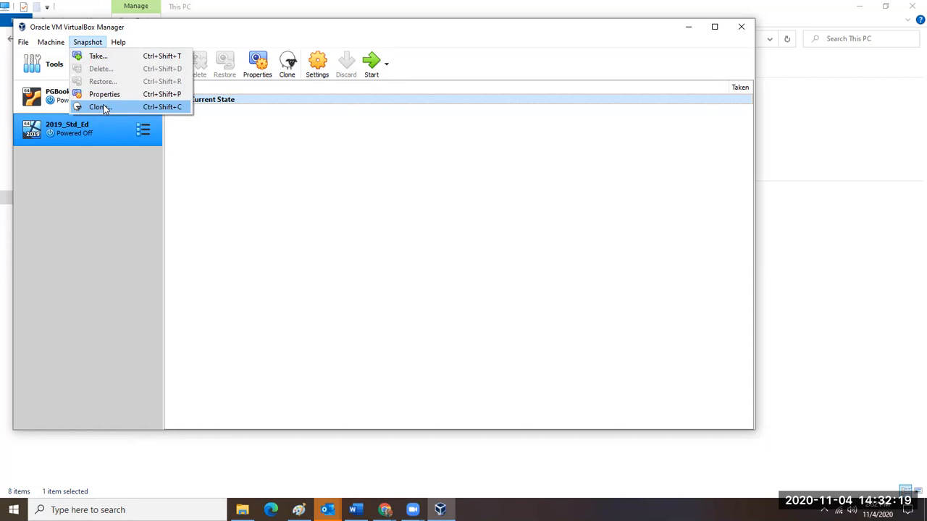
pyautogui.moveTo(53, 44)
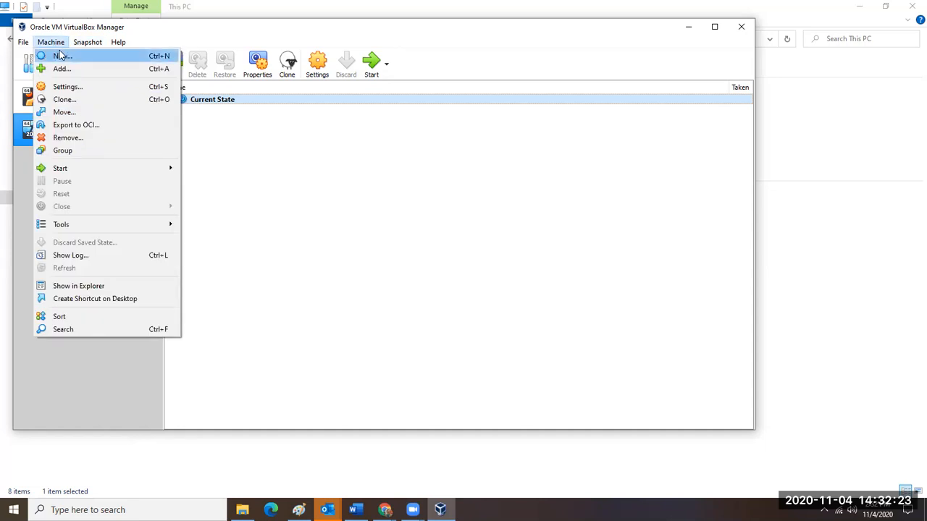
pyautogui.moveTo(63, 226)
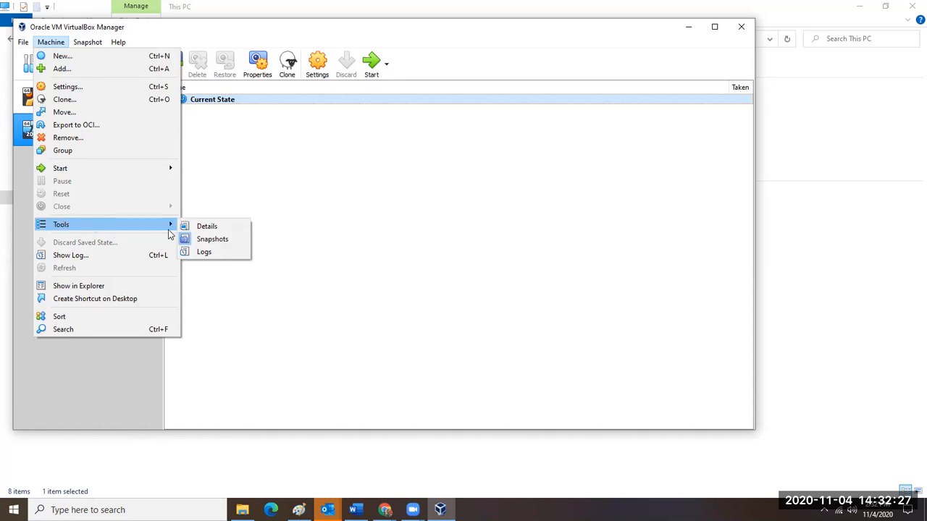
pyautogui.click(213, 243)
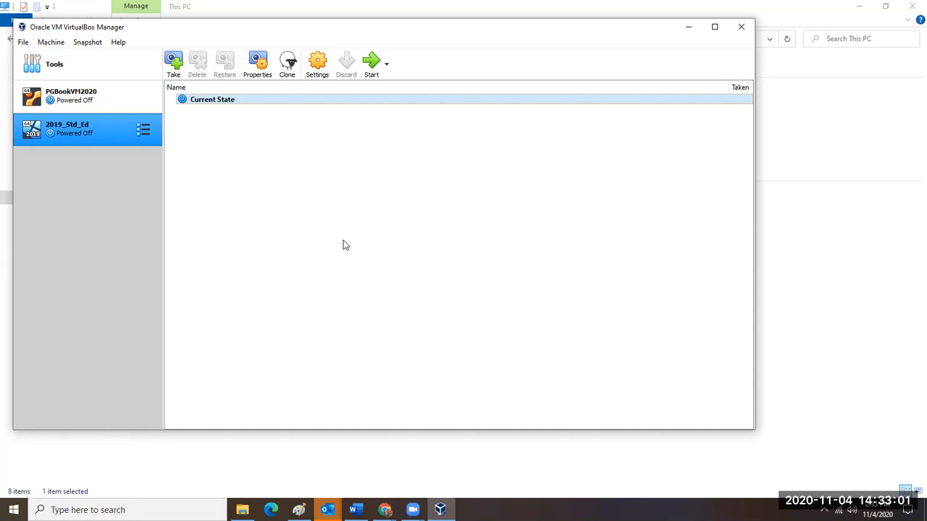
# - Switch to File Explorer to check the Windows (C:) drive's free space, then return to VirtualBox
pyautogui.click(242, 509)
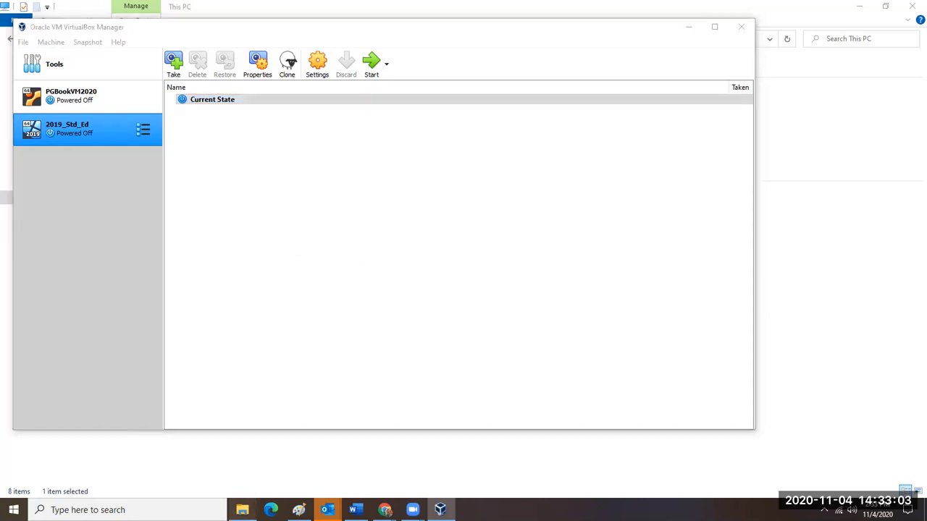
pyautogui.click(465, 195)
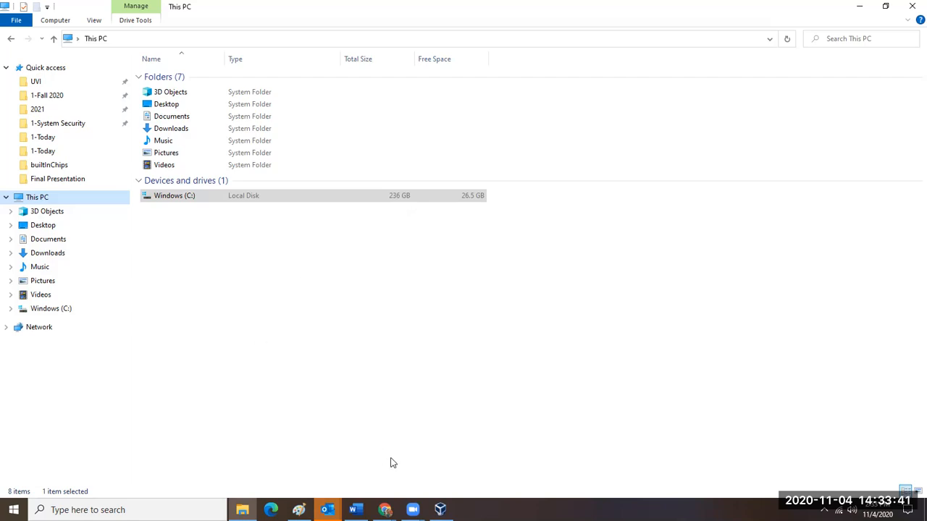
pyautogui.click(440, 510)
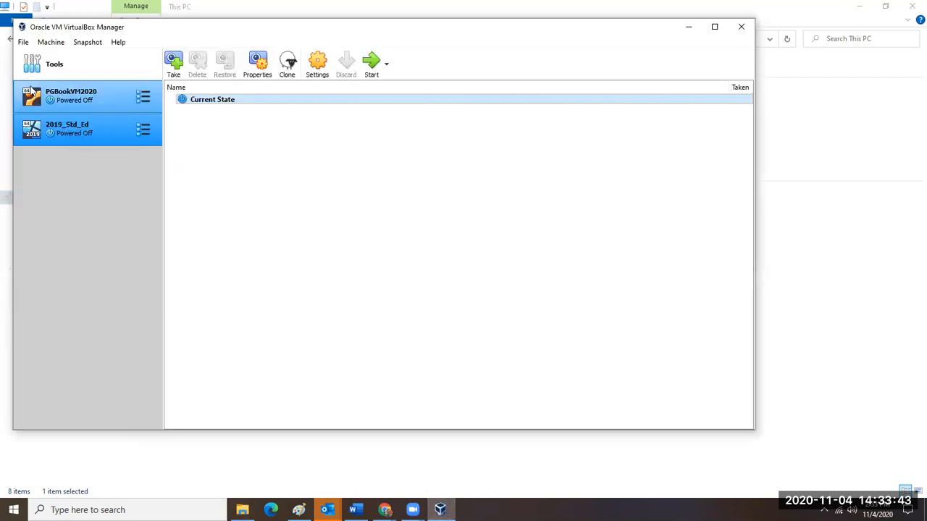
# - Reselect the snapshots view of 2019_Std_Ed and review the machine's Details, Snapshots and Logs tools
pyautogui.click(51, 42)
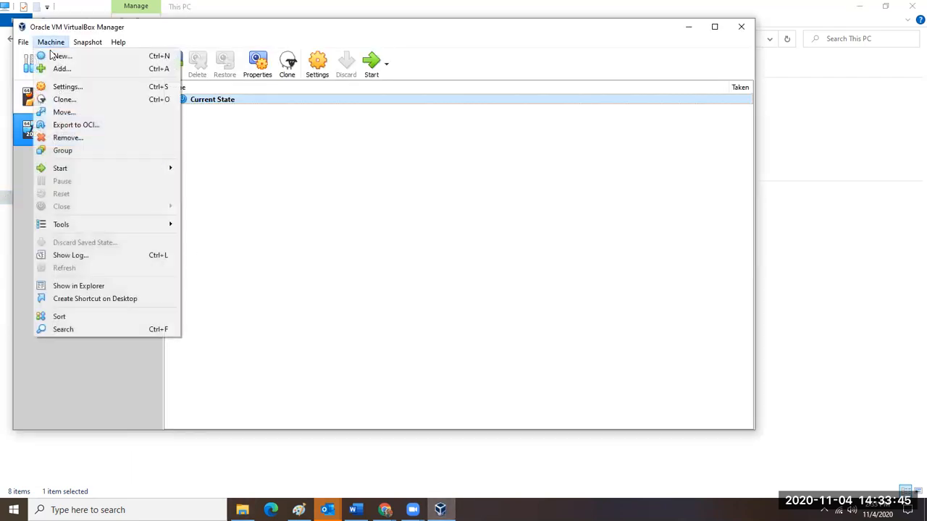
pyautogui.moveTo(77, 229)
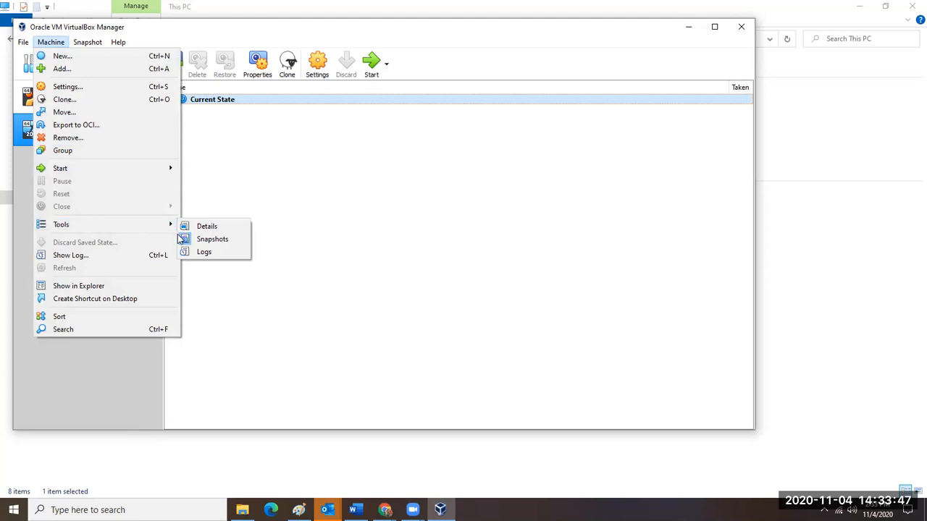
pyautogui.click(205, 243)
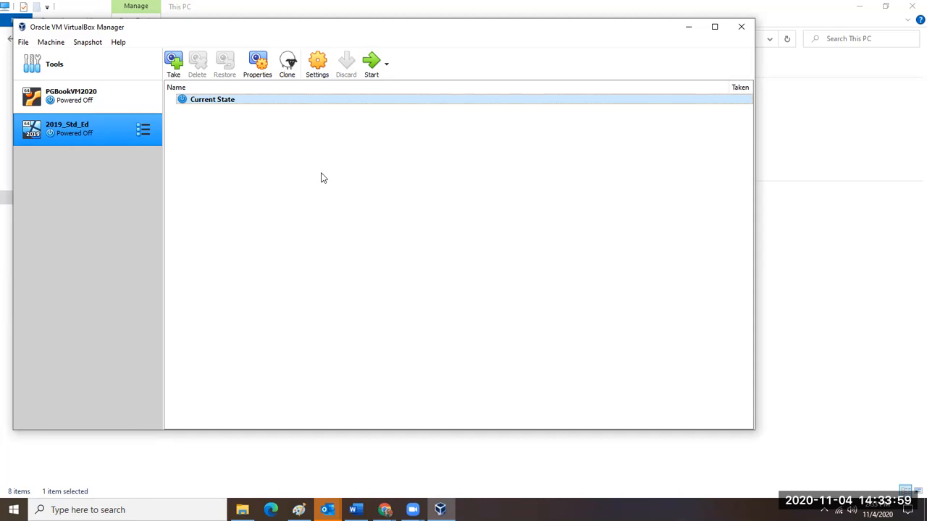
pyautogui.click(50, 42)
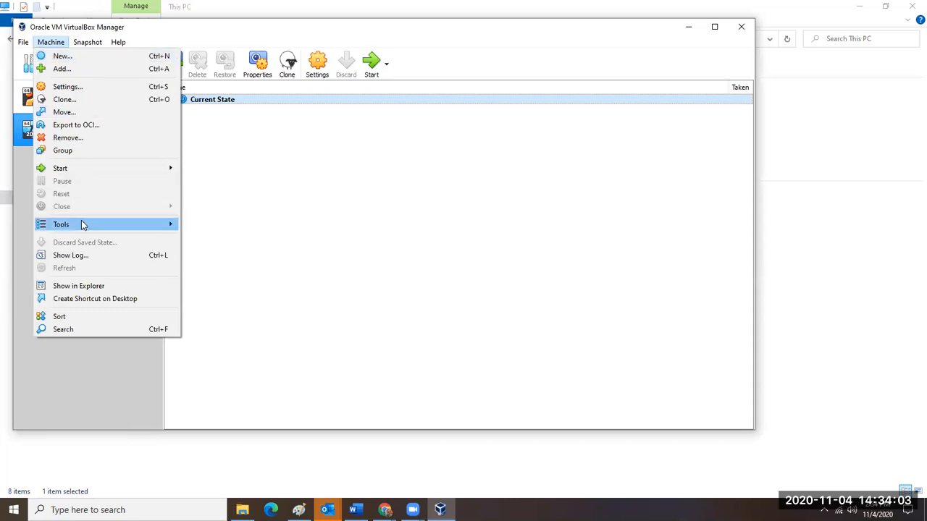
pyautogui.moveTo(83, 225)
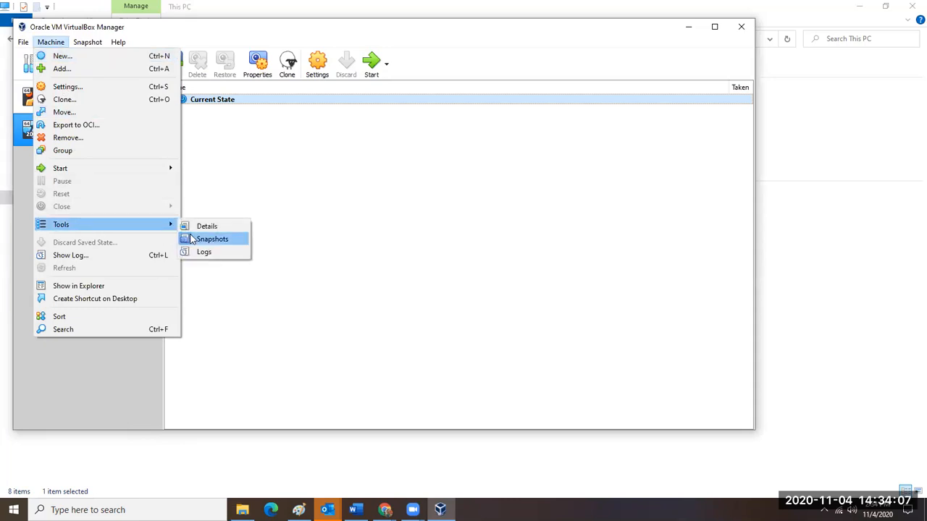
pyautogui.press('Escape')
pyautogui.press('Escape')
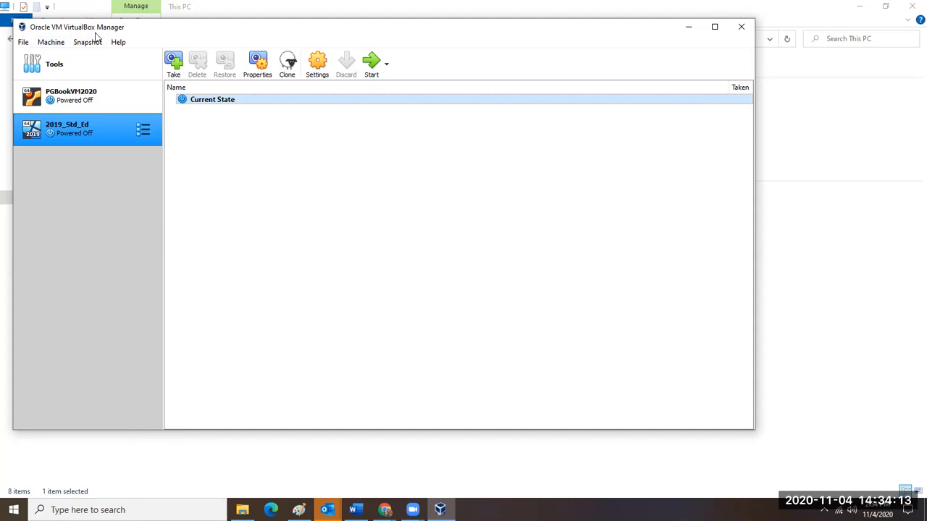
# - Display the snapshot properties for the current state of 2019_Std_Ed
pyautogui.click(51, 42)
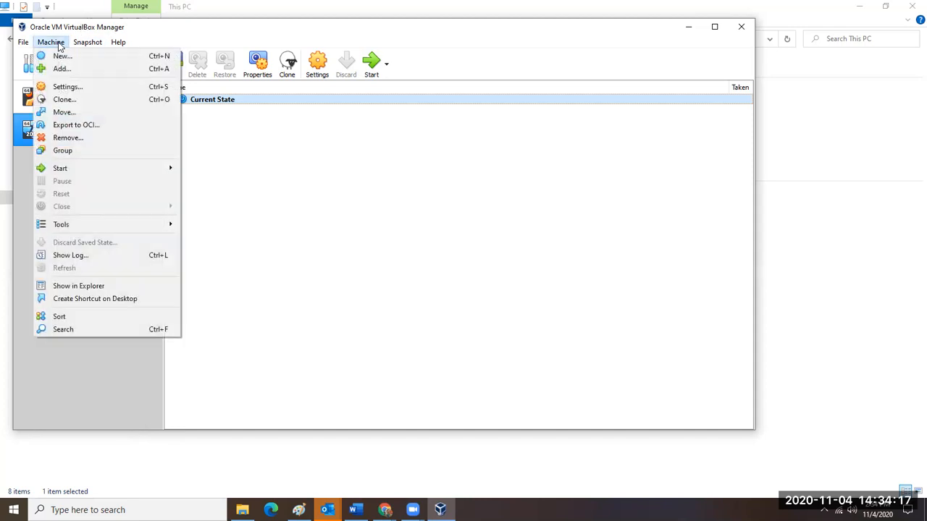
pyautogui.moveTo(83, 44)
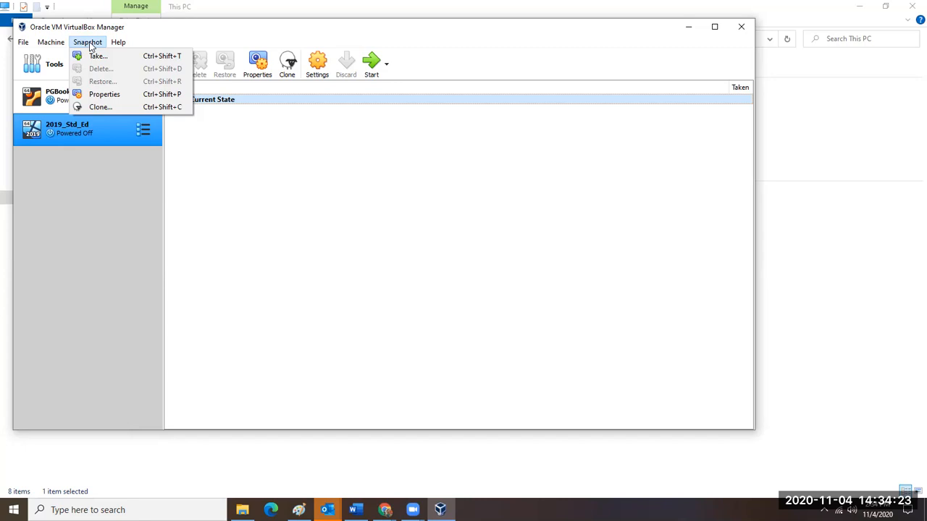
pyautogui.click(102, 95)
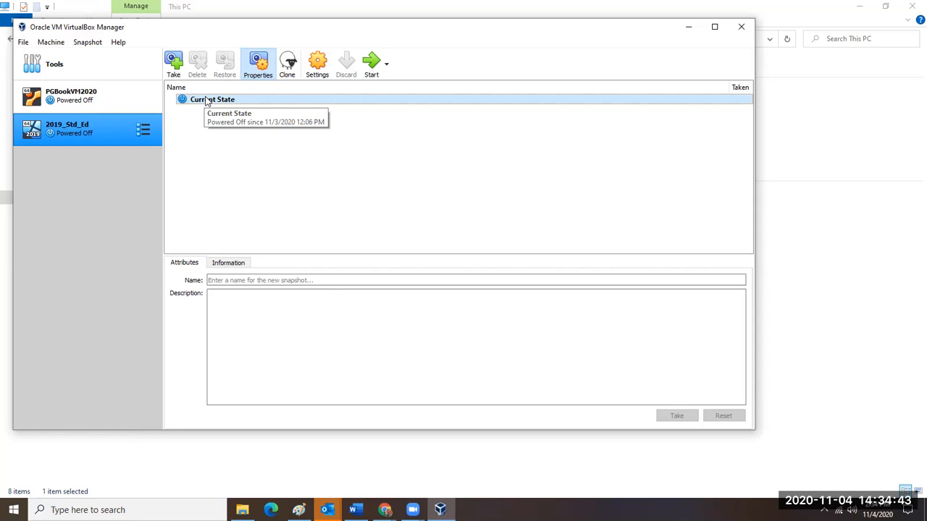
# - Review the General settings of 2019_Std_Ed without changing them, and hide the snapshot properties
pyautogui.click(314, 65)
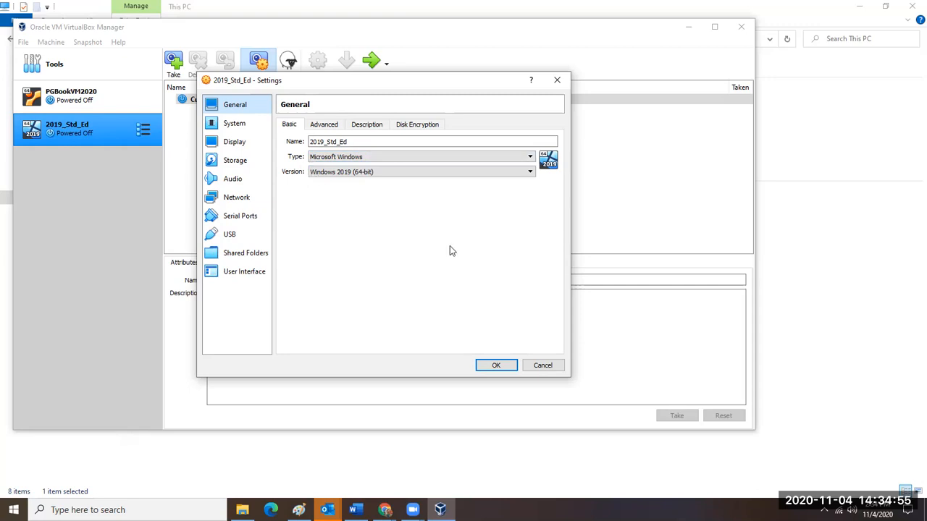
pyautogui.click(541, 366)
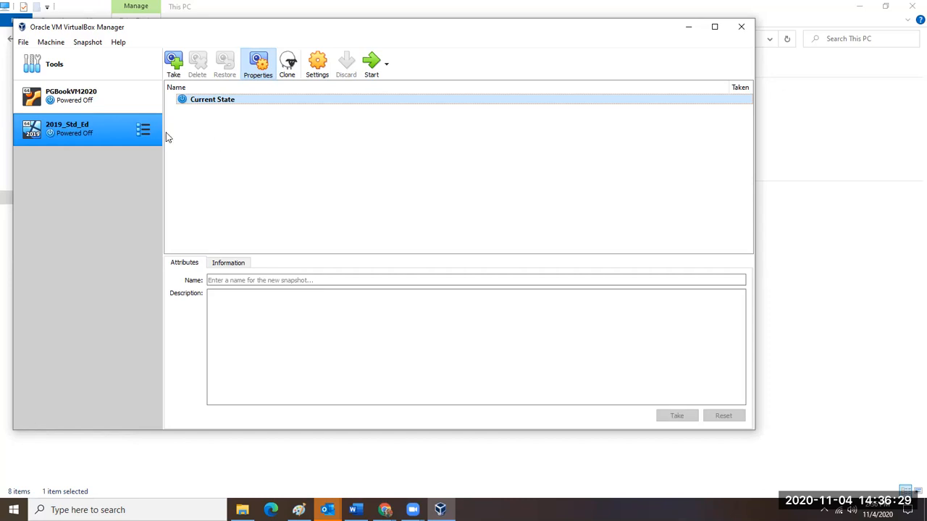
pyautogui.click(87, 42)
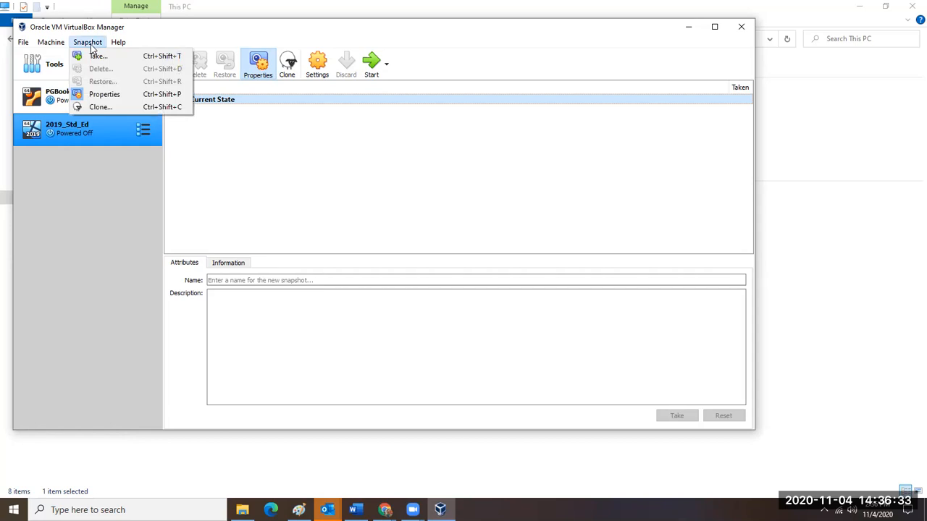
pyautogui.click(101, 95)
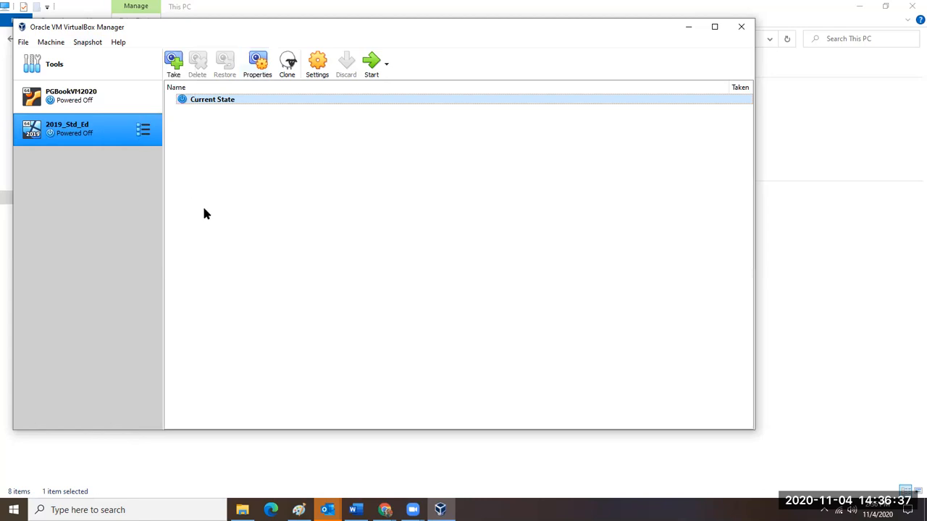
# - Examine the Take and Clone commands available for the current state of 2019_Std_Ed
pyautogui.rightClick(233, 104)
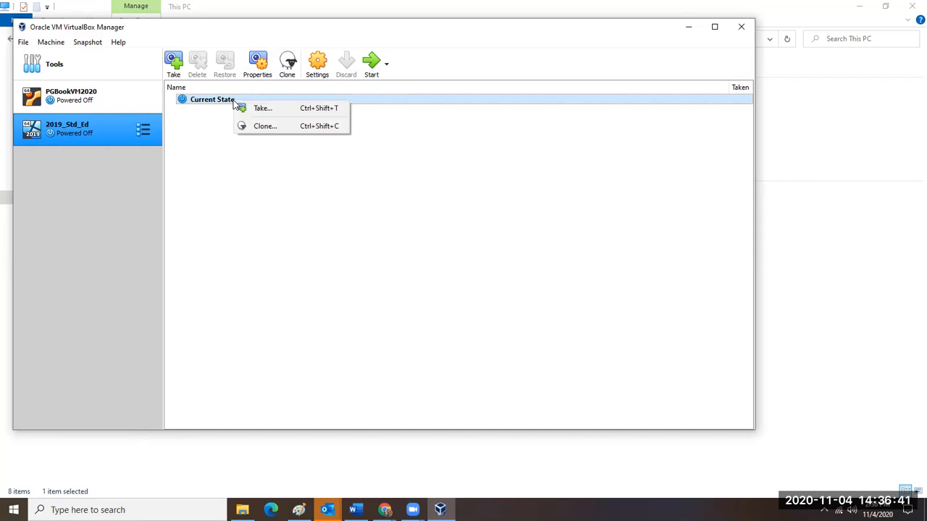
pyautogui.click(205, 140)
pyautogui.rightClick(220, 103)
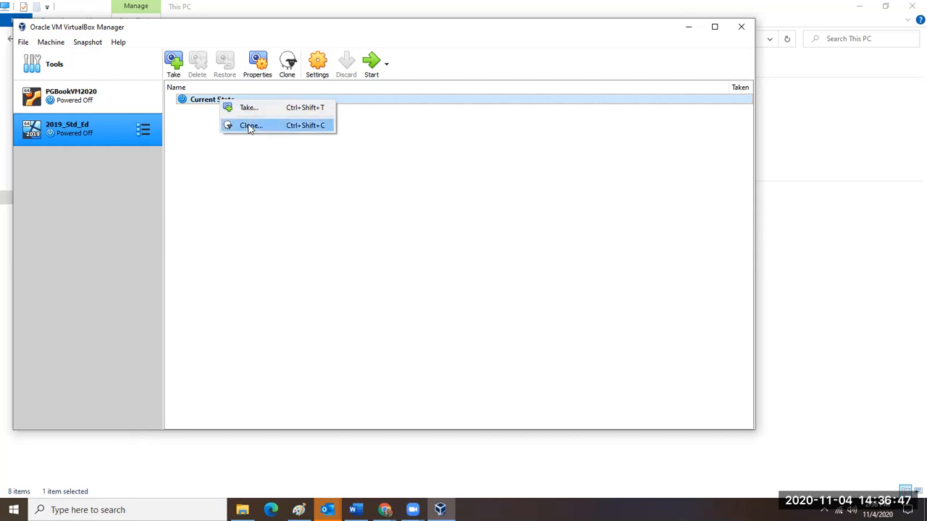
pyautogui.click(227, 171)
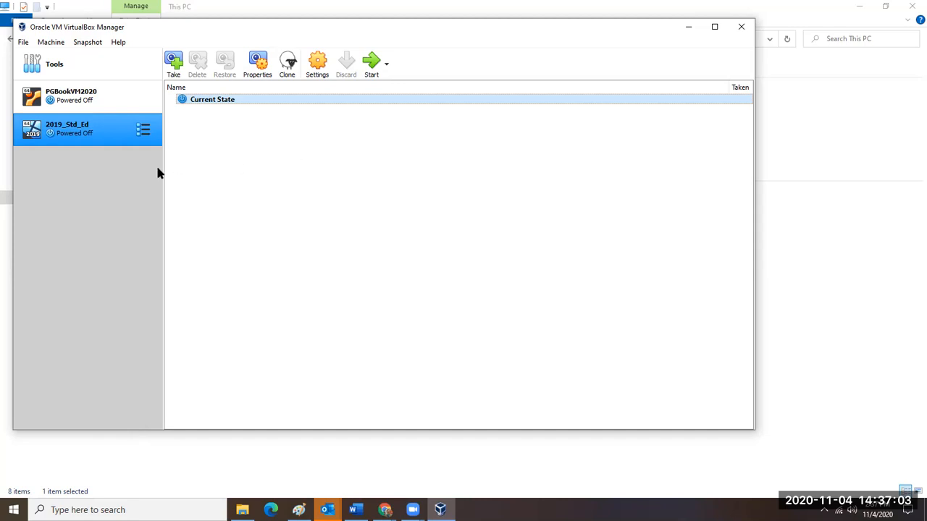
# - Start 2019_Std_Ed with Detachable Start and move the VirtualBox Manager window down to uncover the machine window's title bar
pyautogui.click(387, 65)
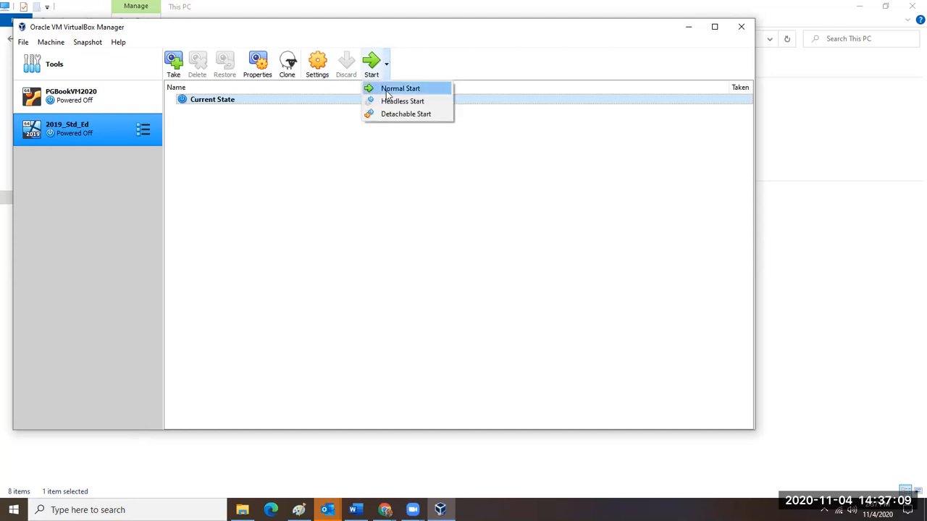
pyautogui.click(391, 113)
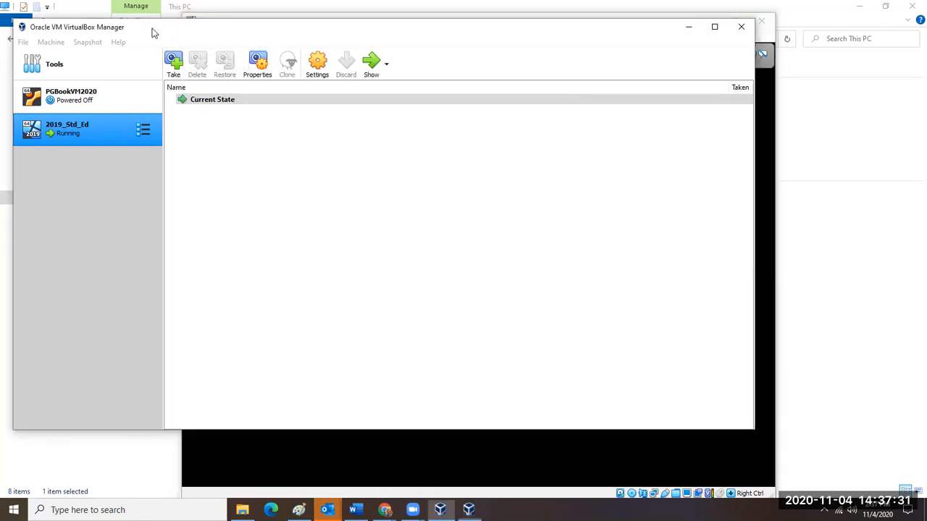
pyautogui.click(155, 30)
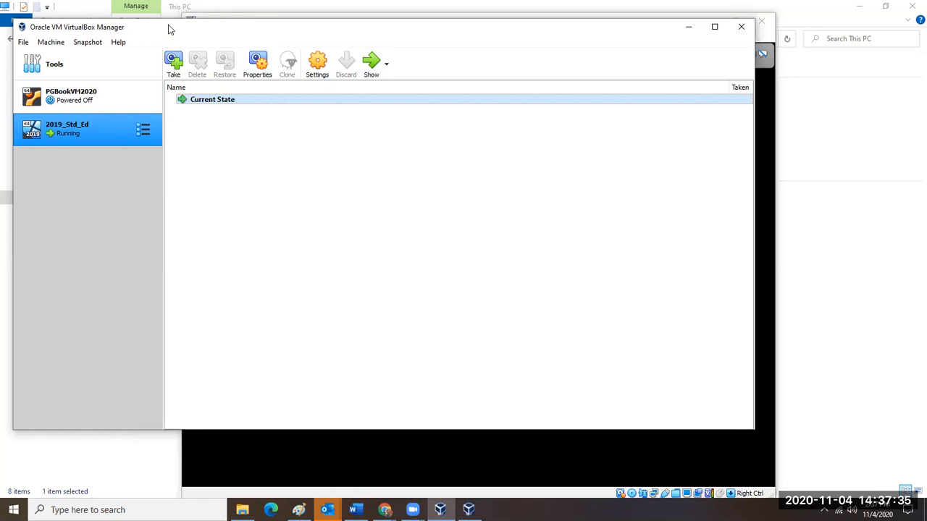
pyautogui.moveTo(168, 29); pyautogui.dragTo(176, 79)
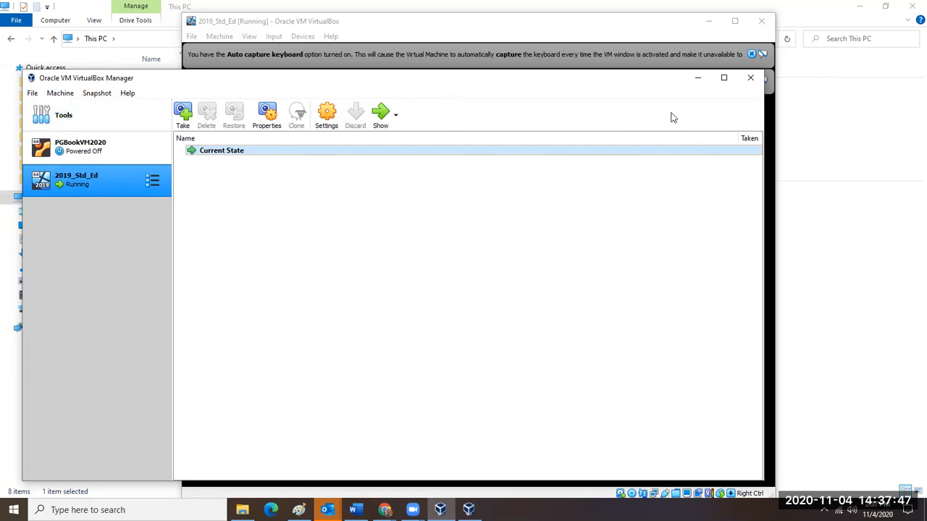
# - Close VirtualBox Manager and dismiss the mouse pointer integration and Auto capture keyboard notices in the running machine
pyautogui.click(750, 79)
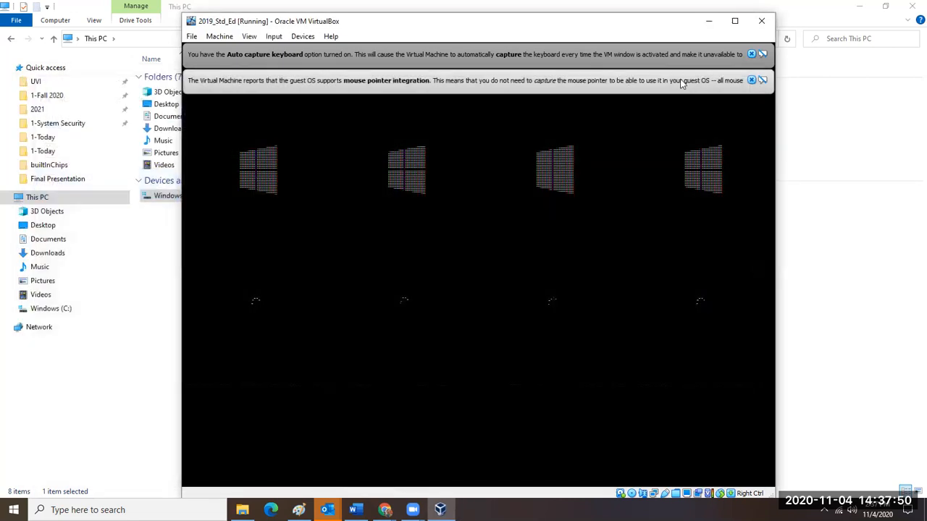
pyautogui.click(752, 80)
pyautogui.click(752, 54)
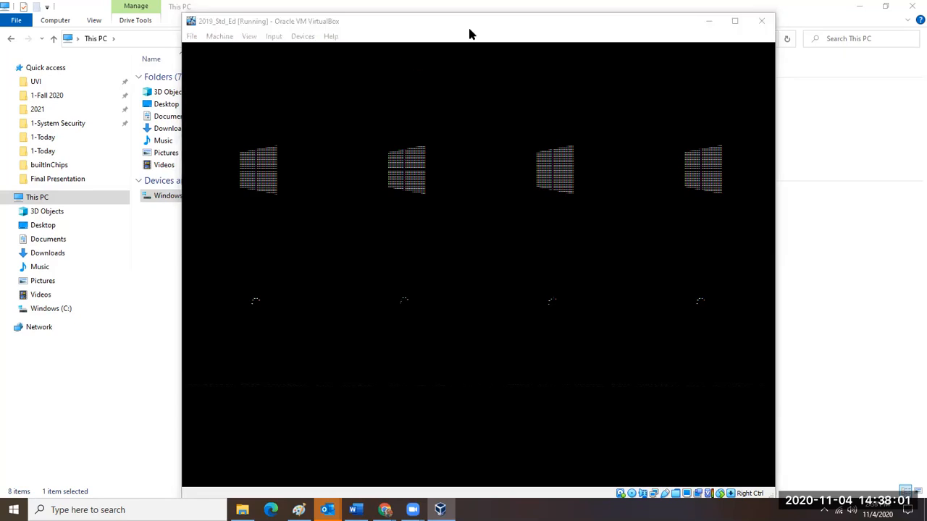
# - Move the running machine's window to the left side of the desktop and close File Explorer
pyautogui.moveTo(470, 27); pyautogui.dragTo(302, 26)
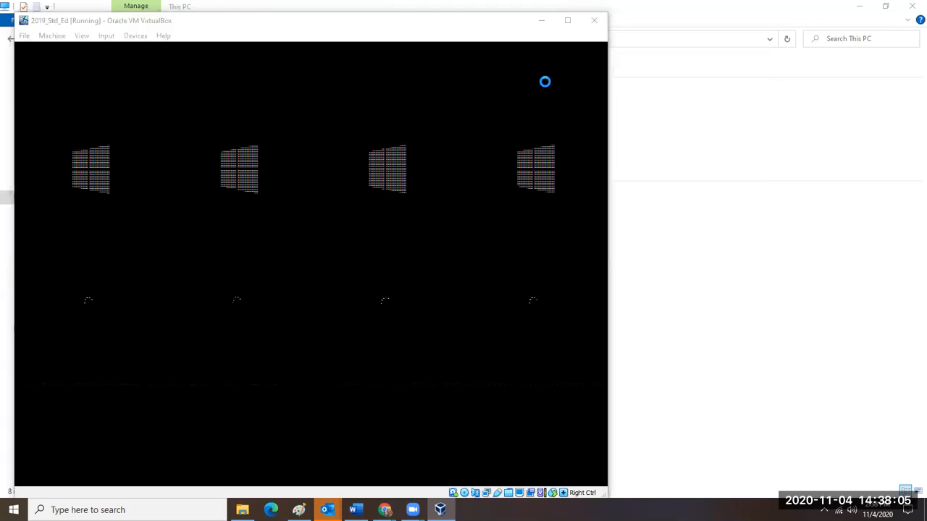
pyautogui.click(183, 21)
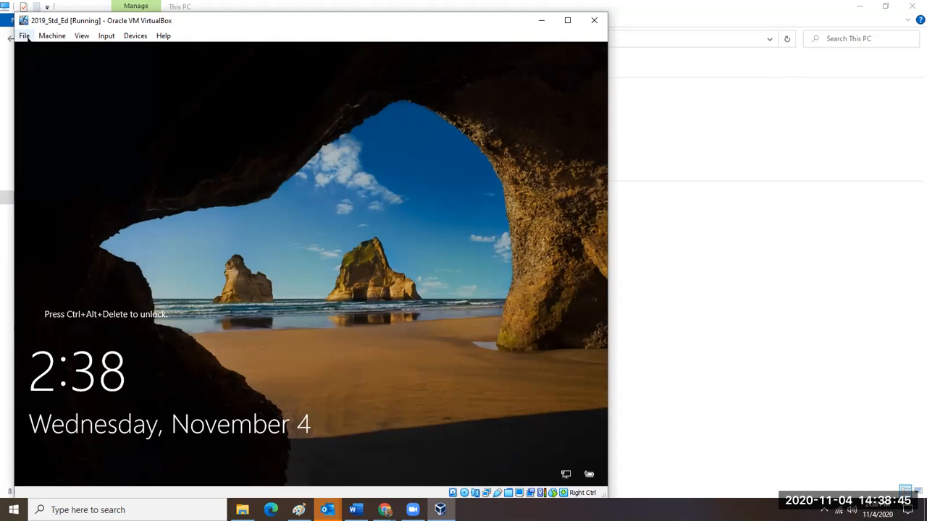
pyautogui.click(792, 16)
pyautogui.click(911, 7)
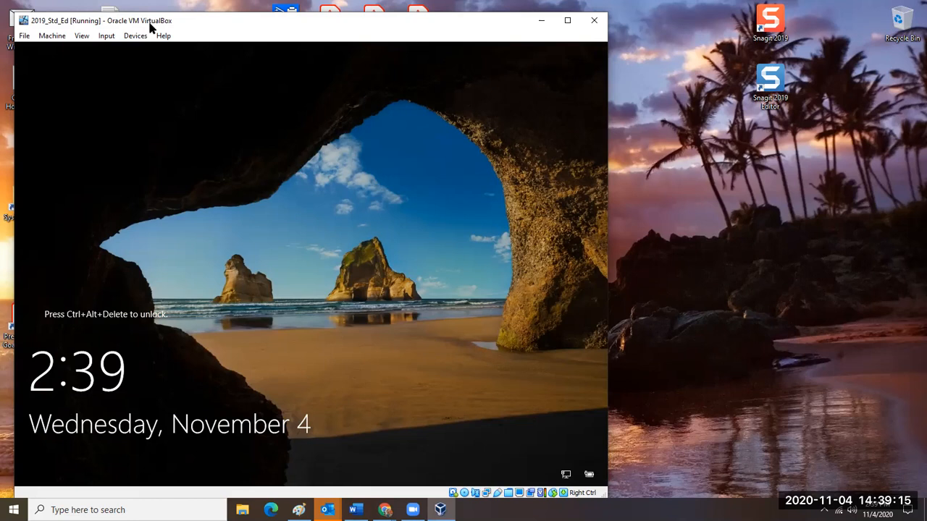
# - Review the General page of the VirtualBox preferences from the running machine and cancel without changes
pyautogui.click(30, 37)
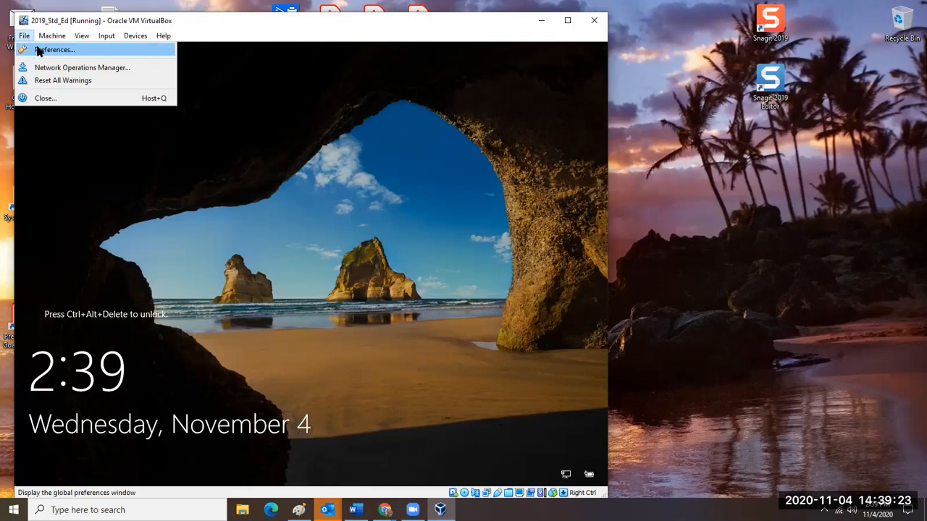
pyautogui.click(42, 49)
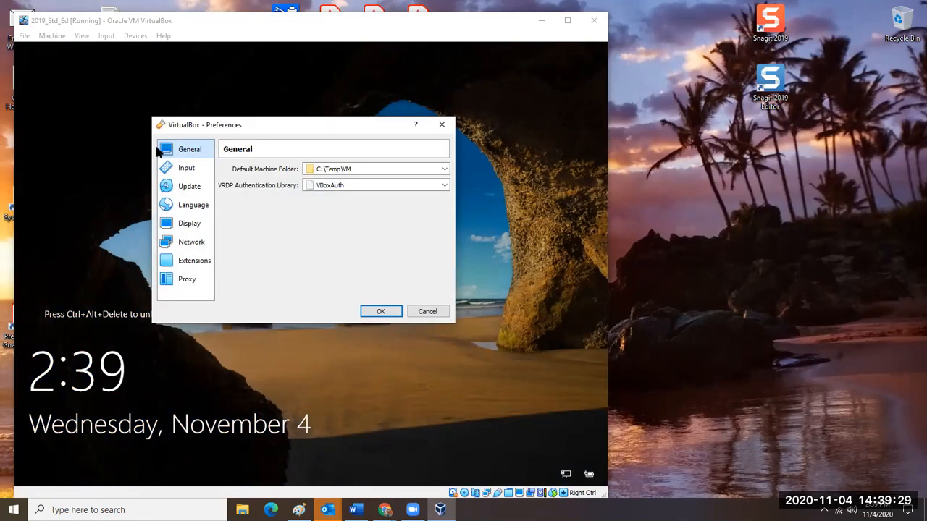
pyautogui.click(435, 312)
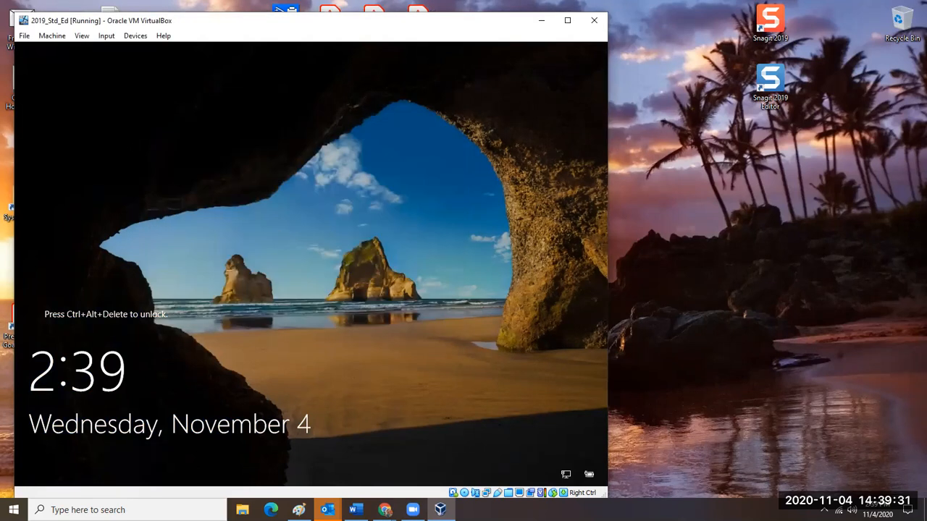
# - Examine the running machine's file, view and machine commands, including Full-screen Mode, Take Snapshot and ACPI Shutdown
pyautogui.click(35, 38)
pyautogui.moveTo(26, 35)
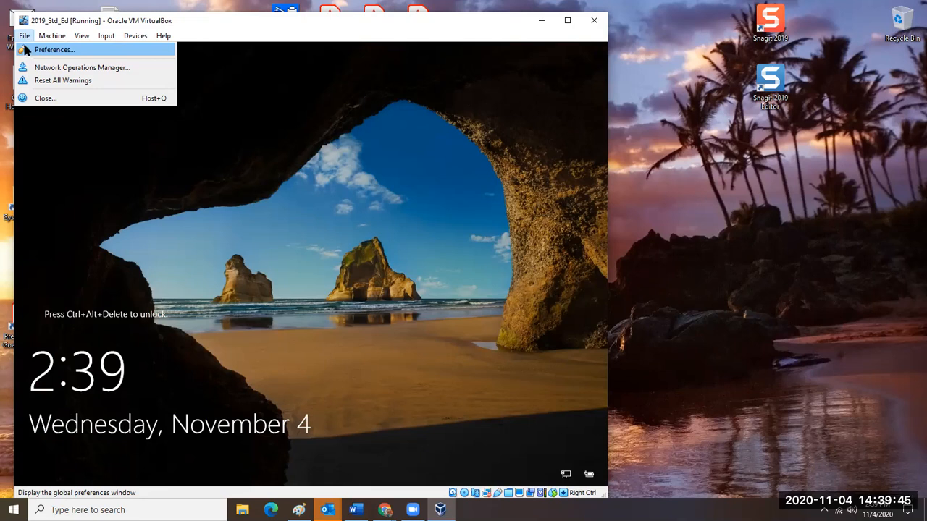
pyautogui.moveTo(82, 37)
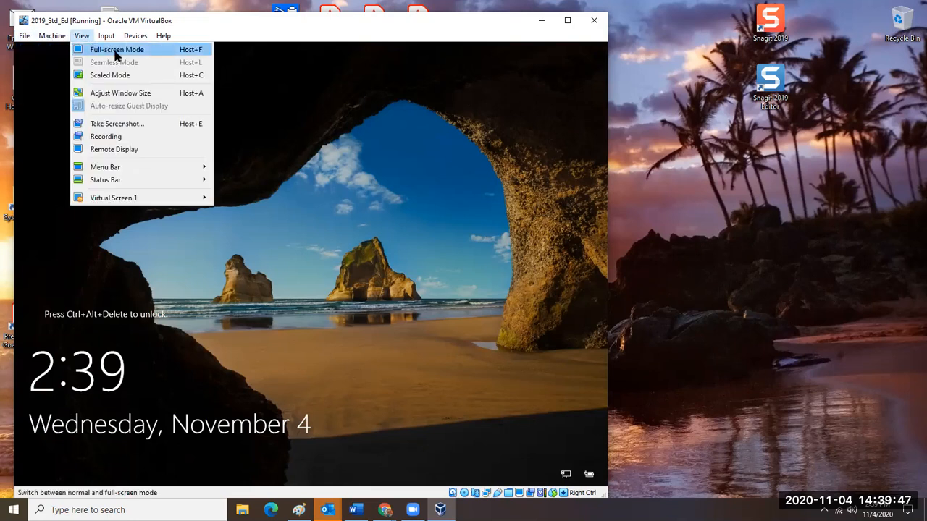
pyautogui.moveTo(159, 35)
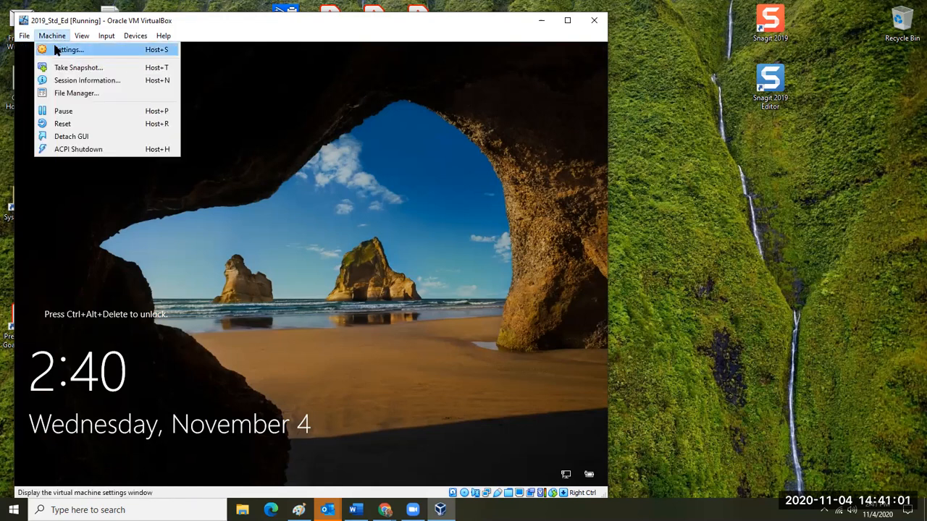
# - Open the running machine's settings and review the System, Display, Storage and Shared Folders pages
pyautogui.click(58, 49)
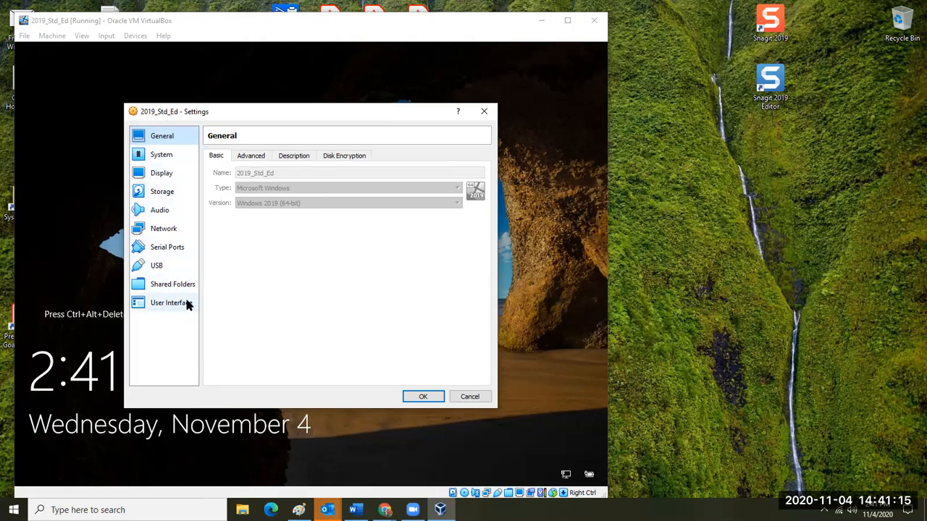
pyautogui.click(165, 158)
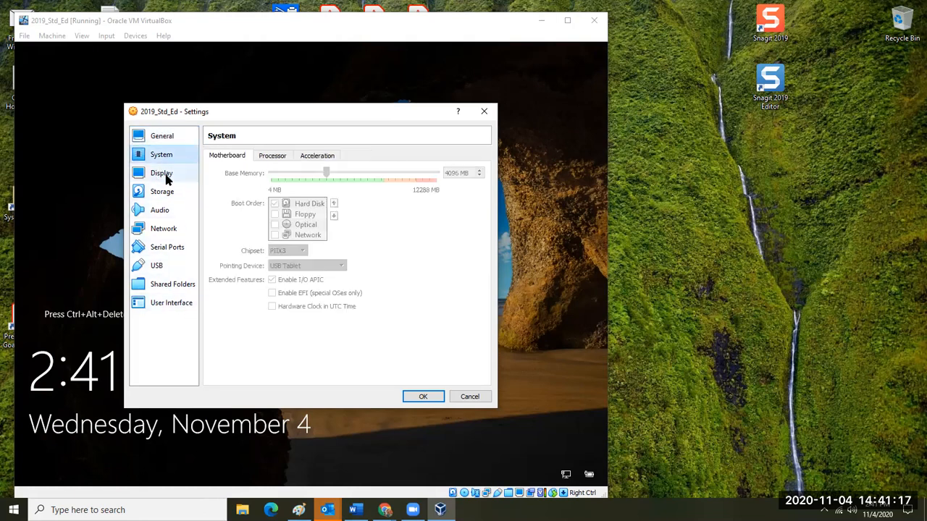
pyautogui.click(168, 175)
pyautogui.click(161, 192)
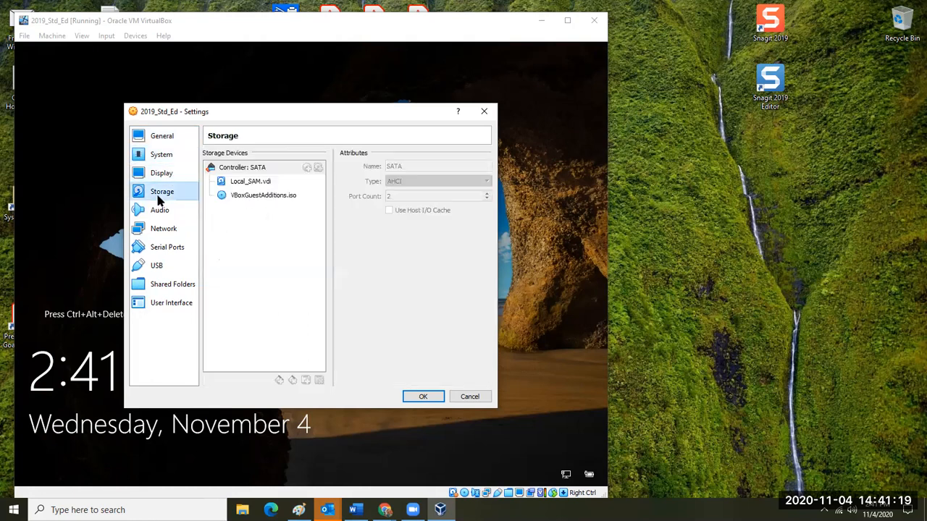
pyautogui.click(158, 283)
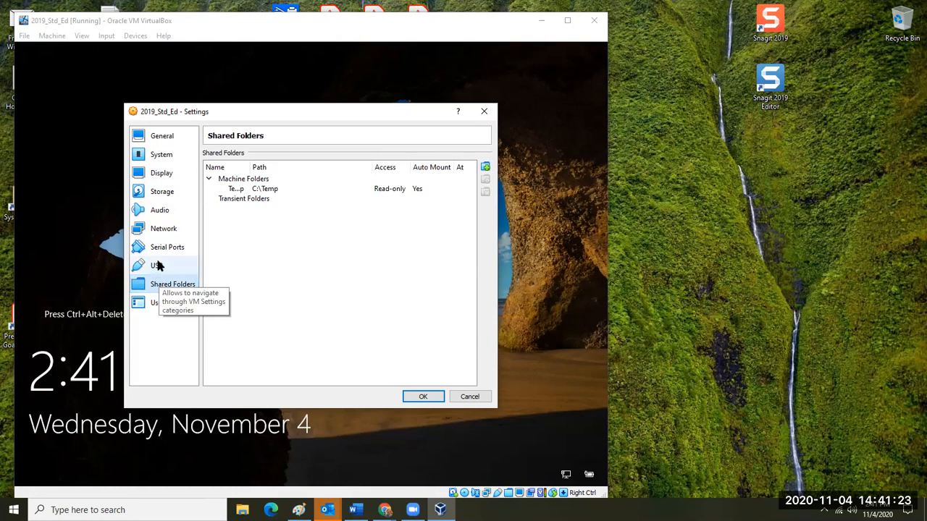
# - Examine the network settings of Adapter 1 and the attachment types it offers
pyautogui.click(163, 230)
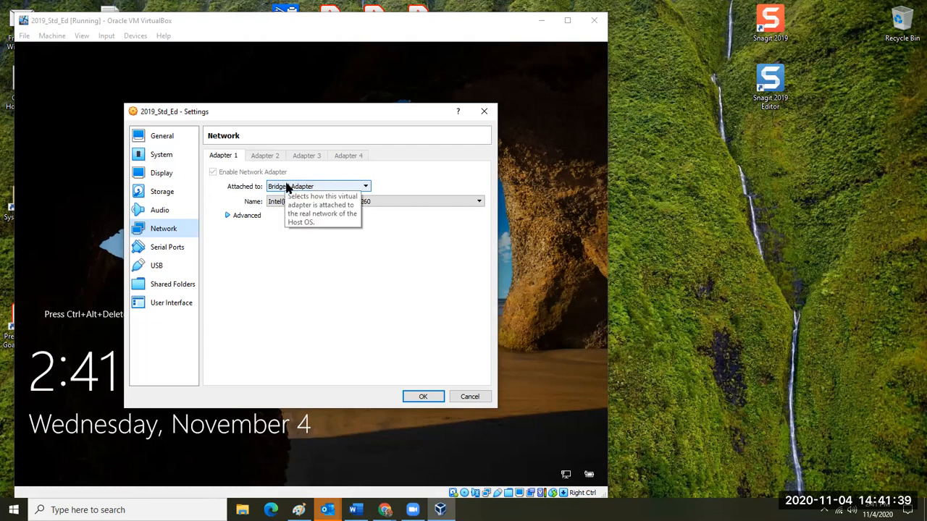
pyautogui.click(365, 188)
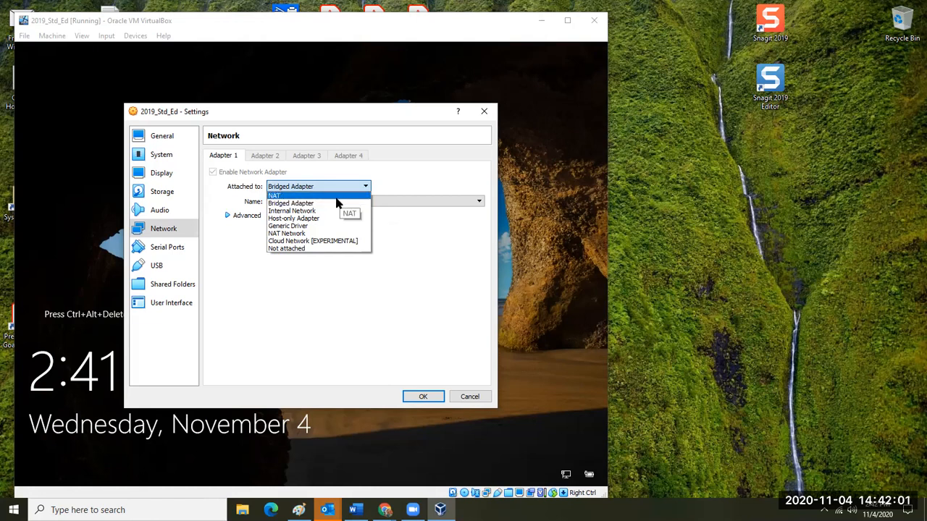
pyautogui.click(377, 172)
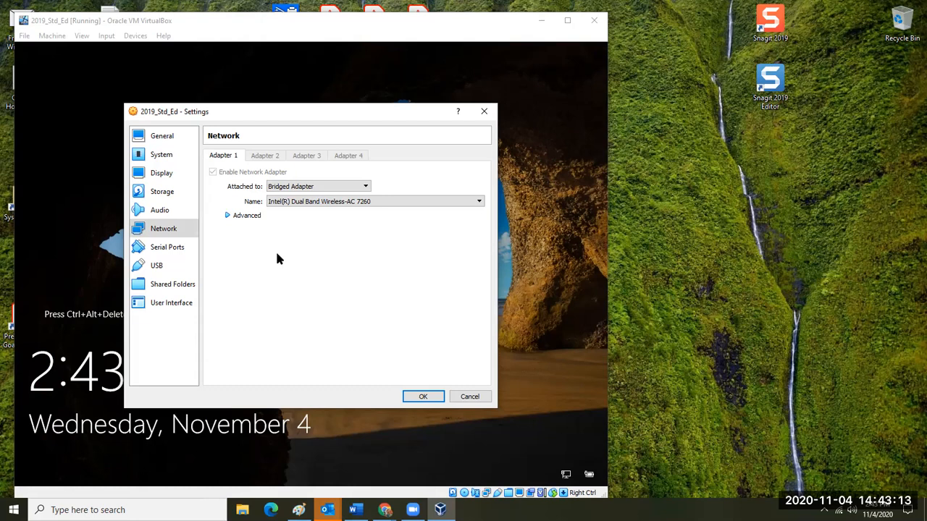
# - Try attaching network Adapter 1 to NAT, and set it back to Bridged Adapter
pyautogui.click(335, 189)
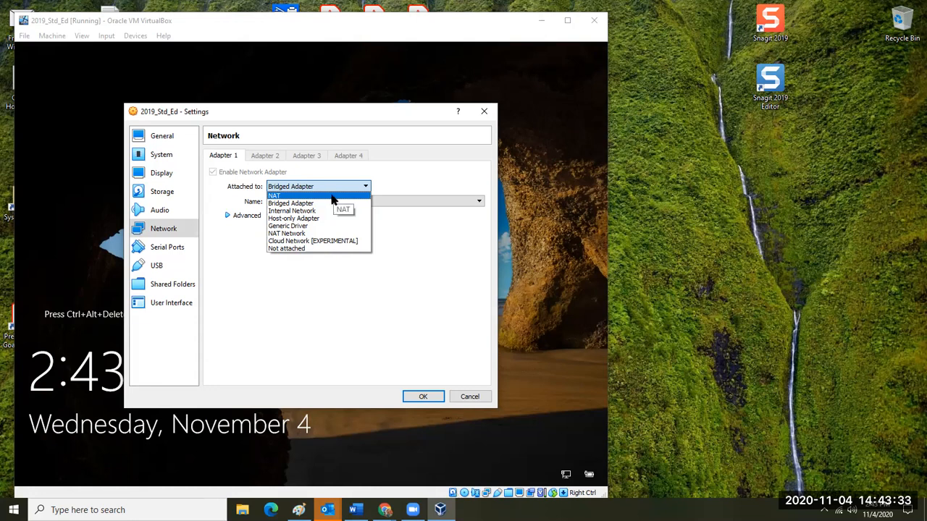
pyautogui.click(331, 195)
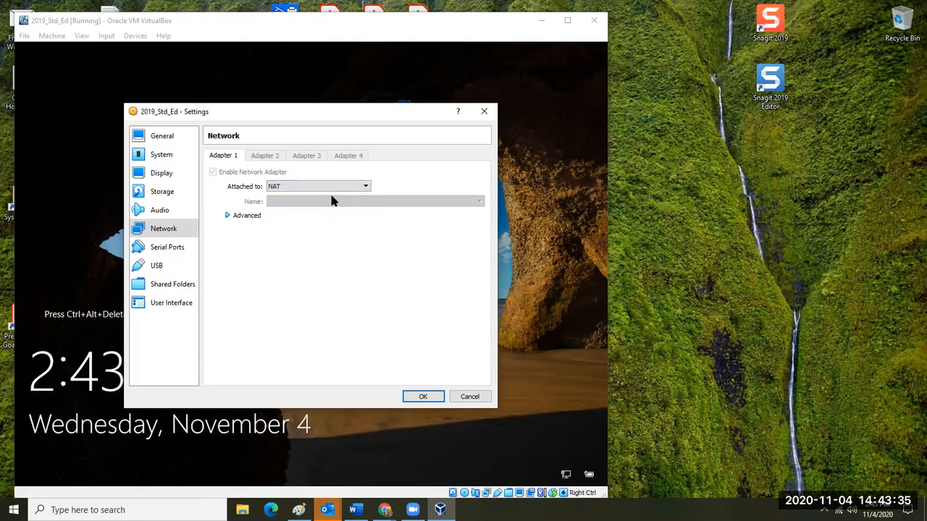
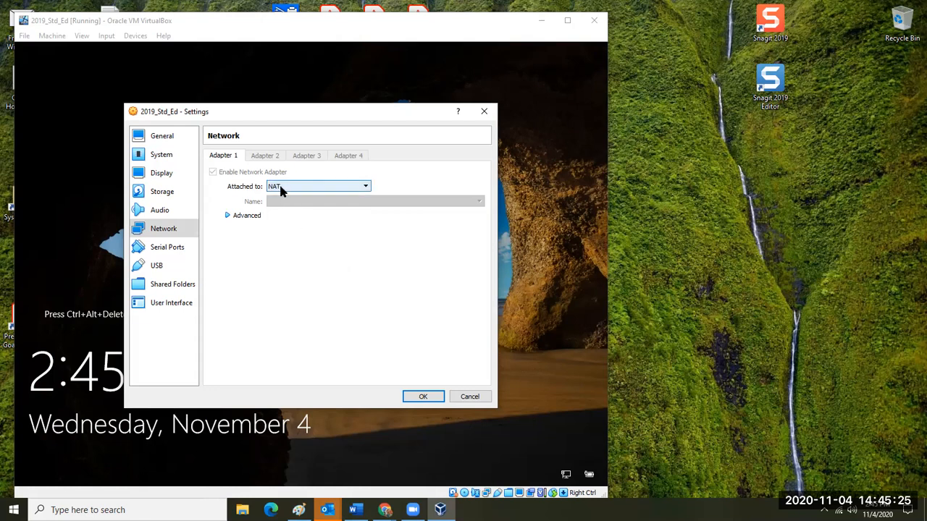
pyautogui.click(343, 186)
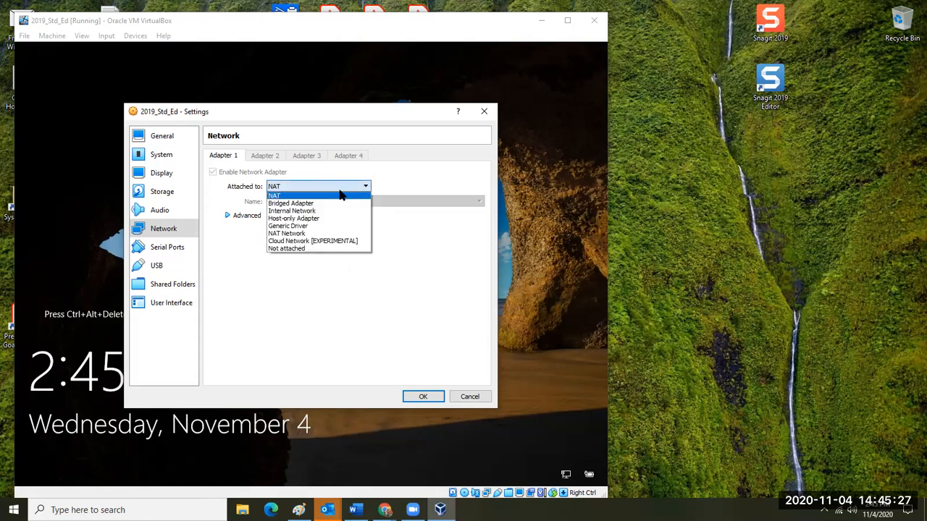
pyautogui.click(329, 202)
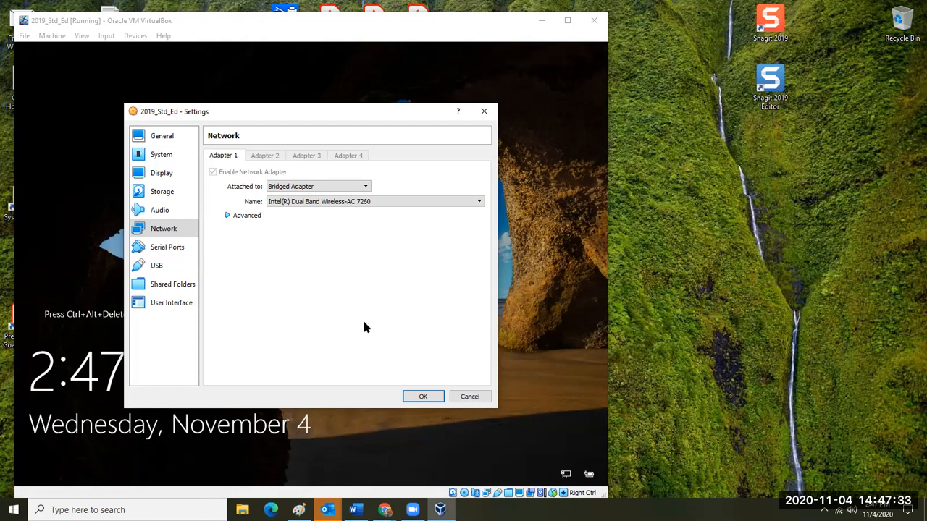
# - Review the audio settings of 2019_Std_Ed
pyautogui.click(141, 210)
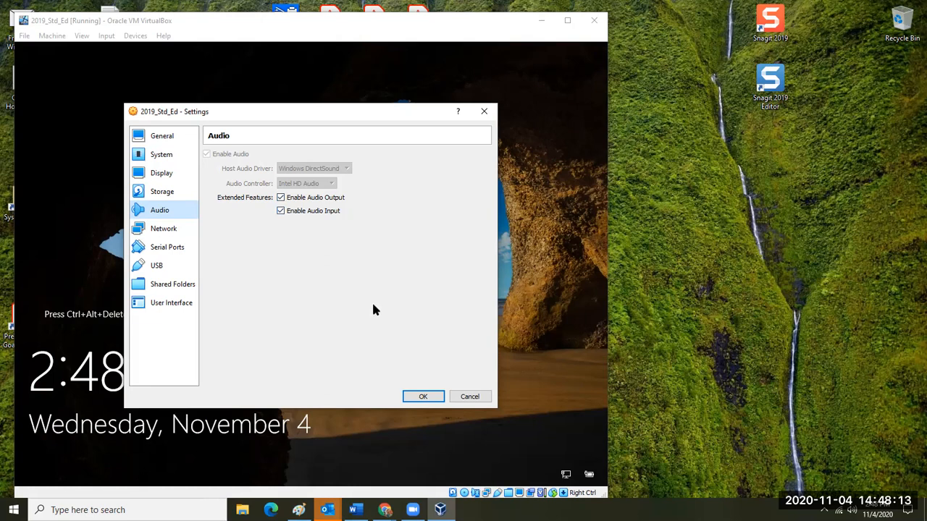
# - Review the USB controller settings of 2019_Std_Ed and close the machine's settings
pyautogui.click(153, 266)
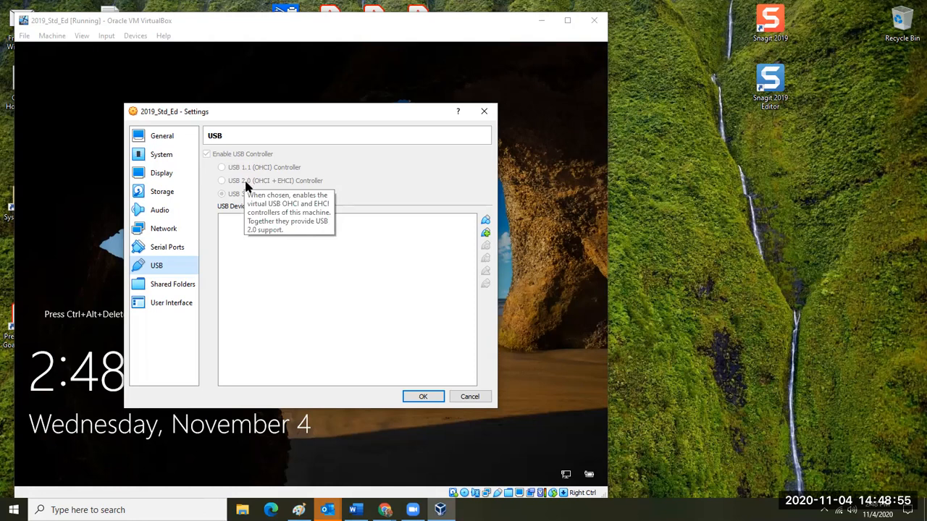
pyautogui.click(483, 111)
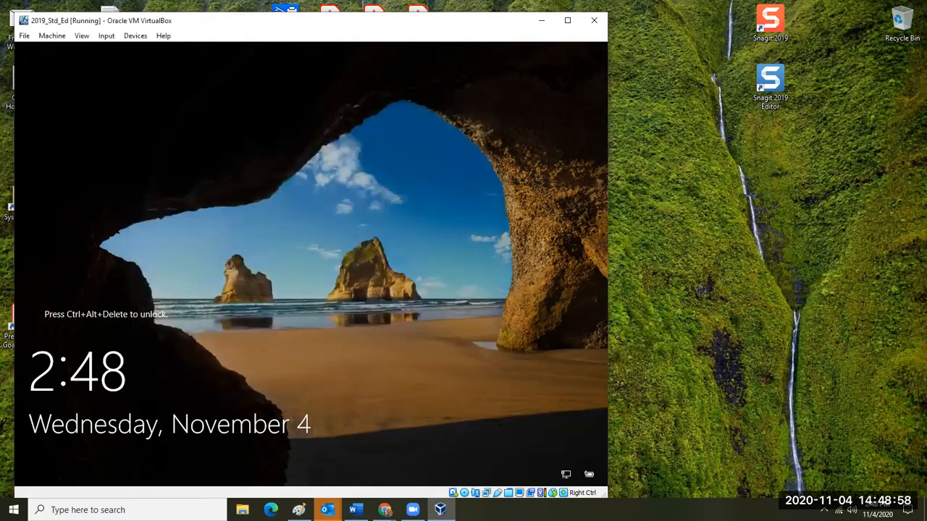
# - Open the running machine's session information and review its configuration details, runtime attributes and performance graphs
pyautogui.click(52, 35)
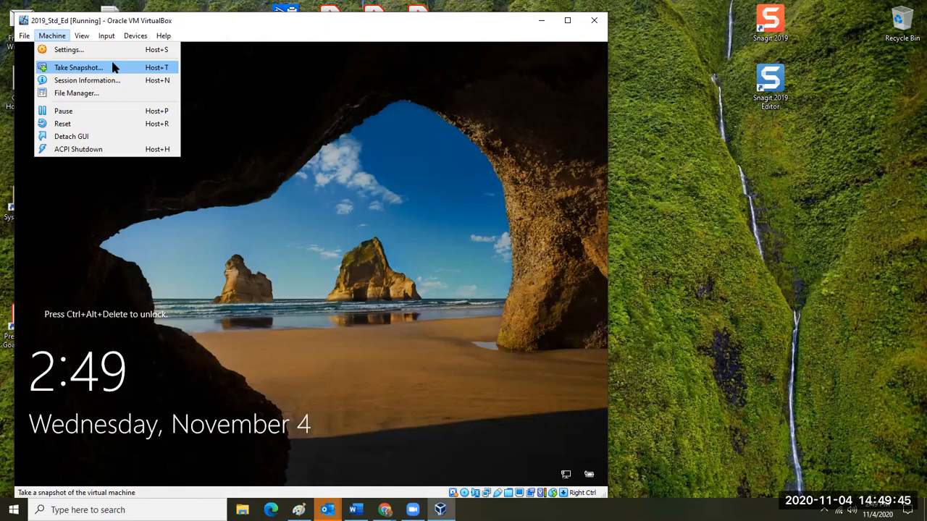
pyautogui.click(124, 80)
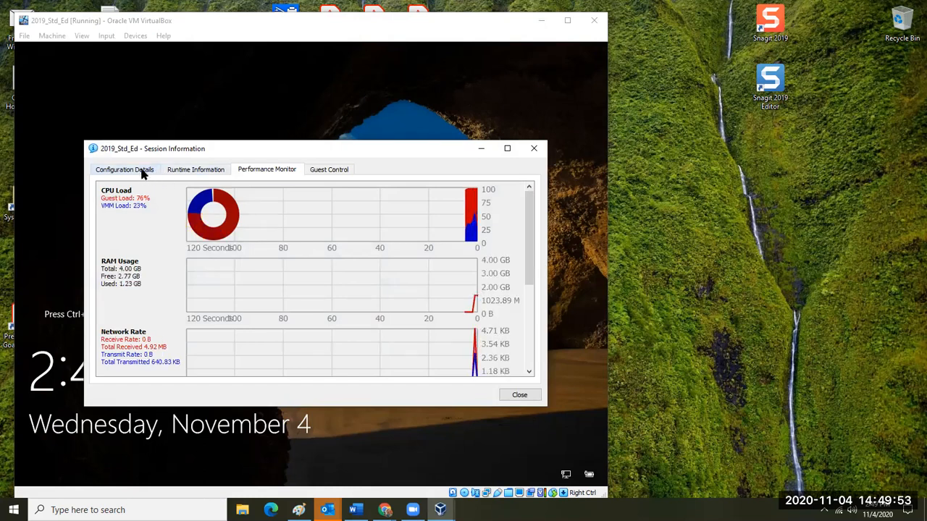
pyautogui.click(142, 173)
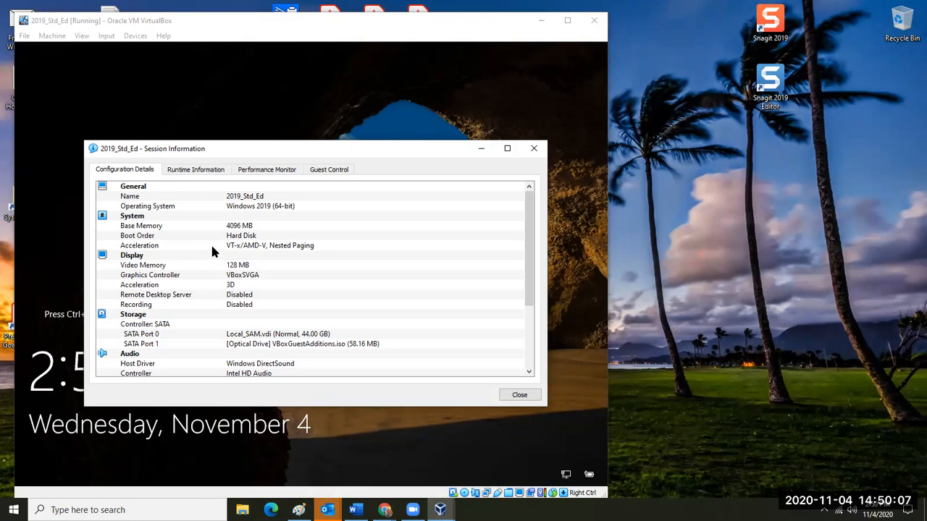
pyautogui.click(190, 174)
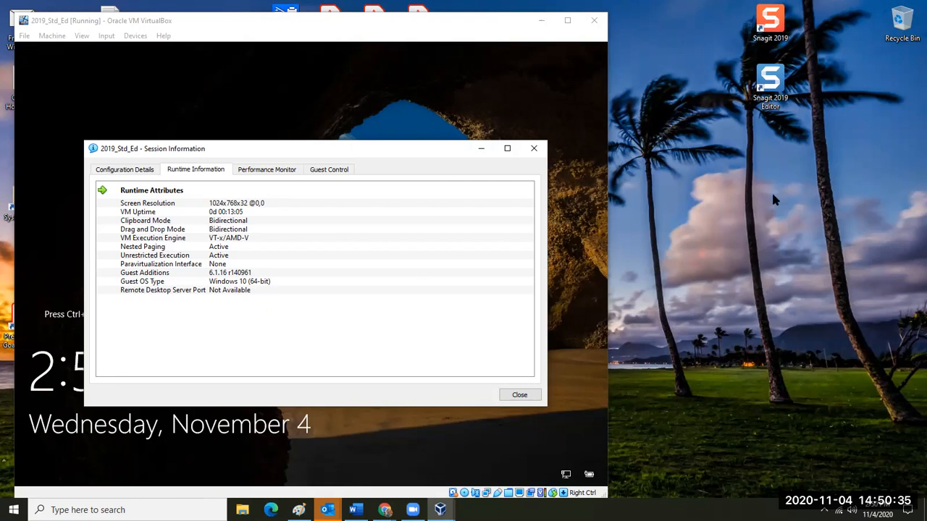
pyautogui.click(774, 81)
pyautogui.moveTo(772, 81)
pyautogui.mouseDown()
pyautogui.moveTo(326, 93)
pyautogui.moveTo(672, 95)
pyautogui.moveTo(767, 81)
pyautogui.moveTo(442, 105)
pyautogui.moveTo(733, 72)
pyautogui.moveTo(766, 86)
pyautogui.mouseUp()
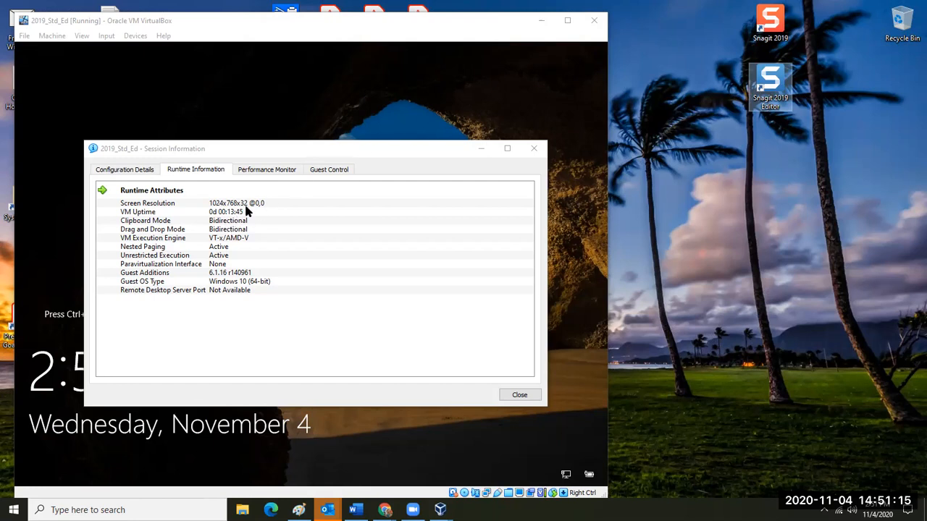
pyautogui.click(261, 172)
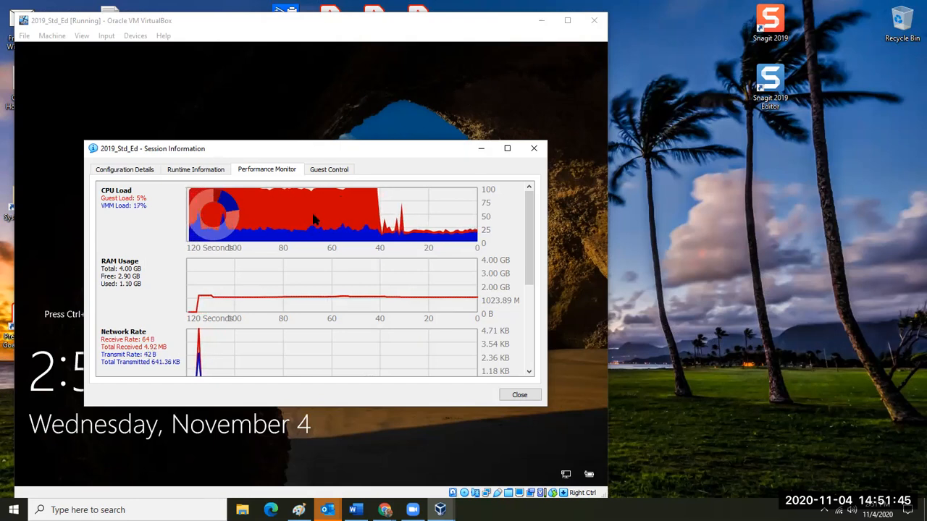
# - Open the running machine's settings and examine the processor count and execution cap in the System settings
pyautogui.click(51, 36)
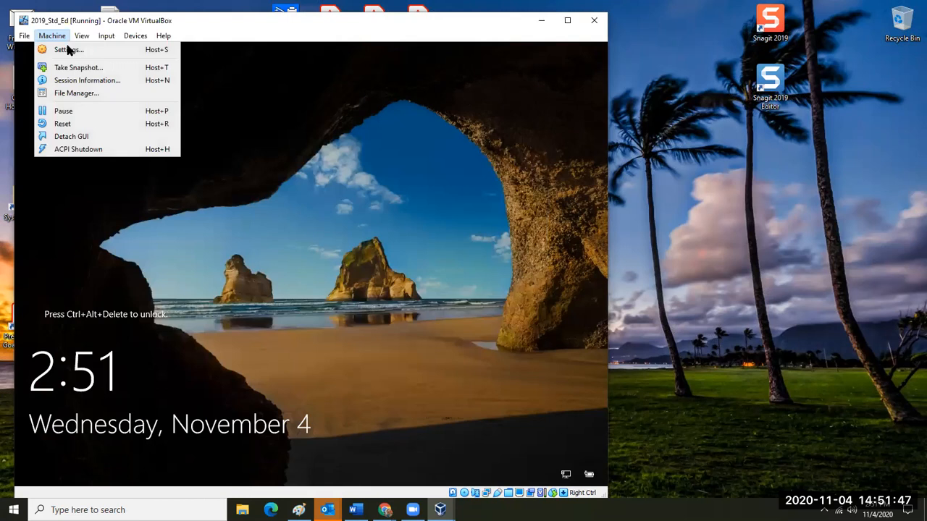
pyautogui.click(68, 51)
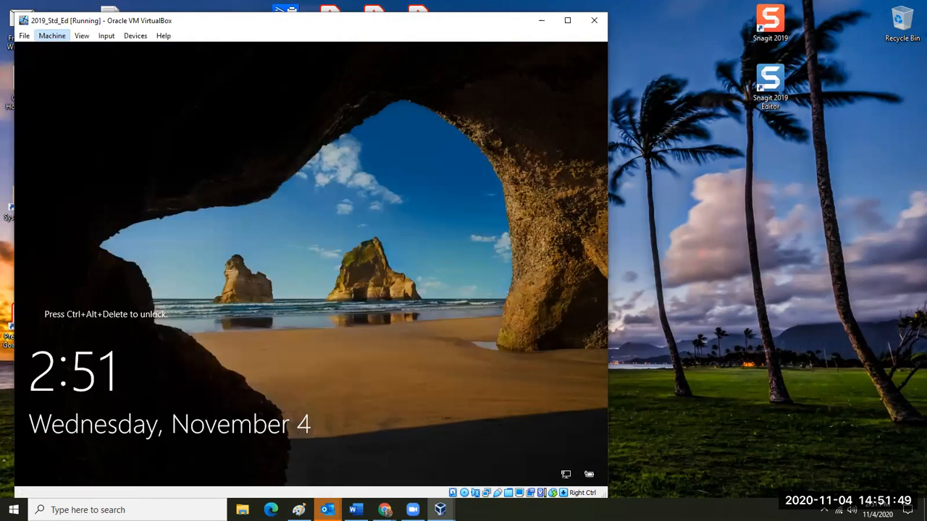
pyautogui.click(160, 156)
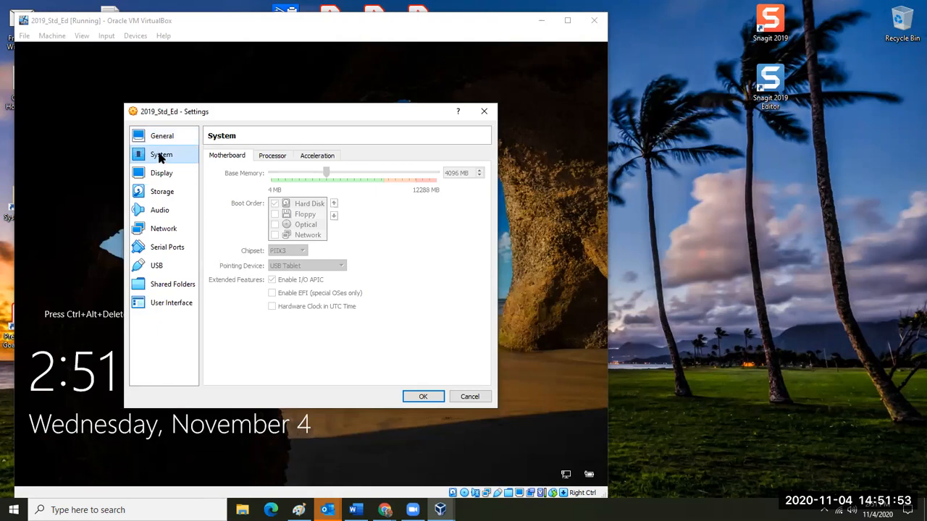
pyautogui.click(278, 158)
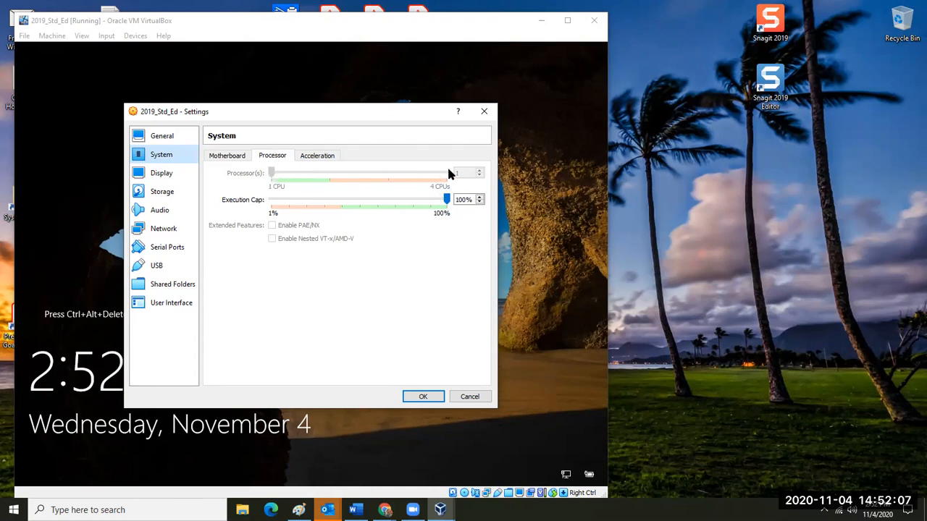
pyautogui.moveTo(457, 173)
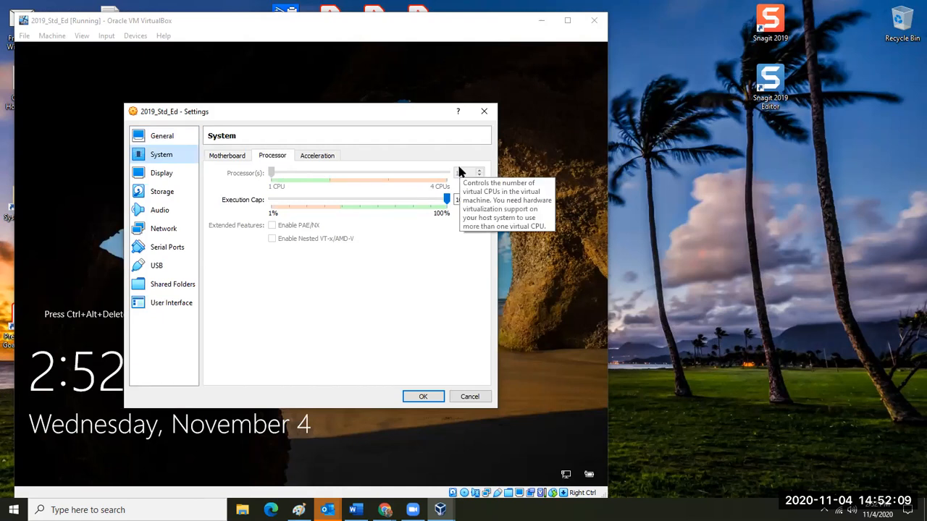
# - Close the machine's settings and bring the session information's performance graphs back into view
pyautogui.click(440, 509)
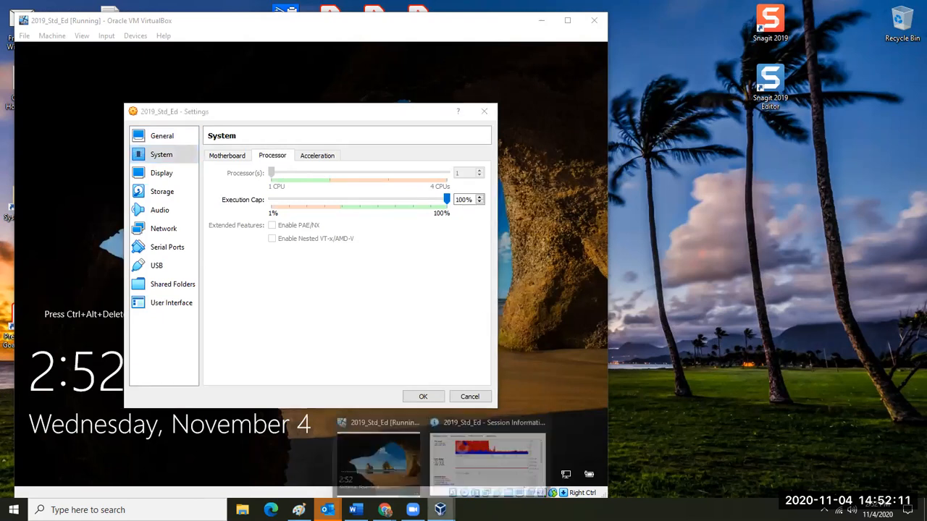
pyautogui.click(471, 451)
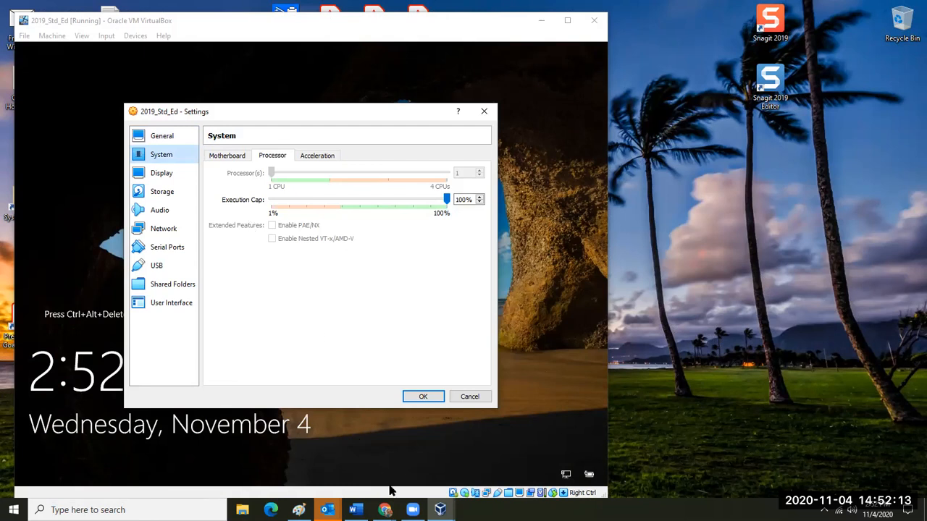
pyautogui.click(439, 506)
pyautogui.click(449, 464)
pyautogui.click(484, 114)
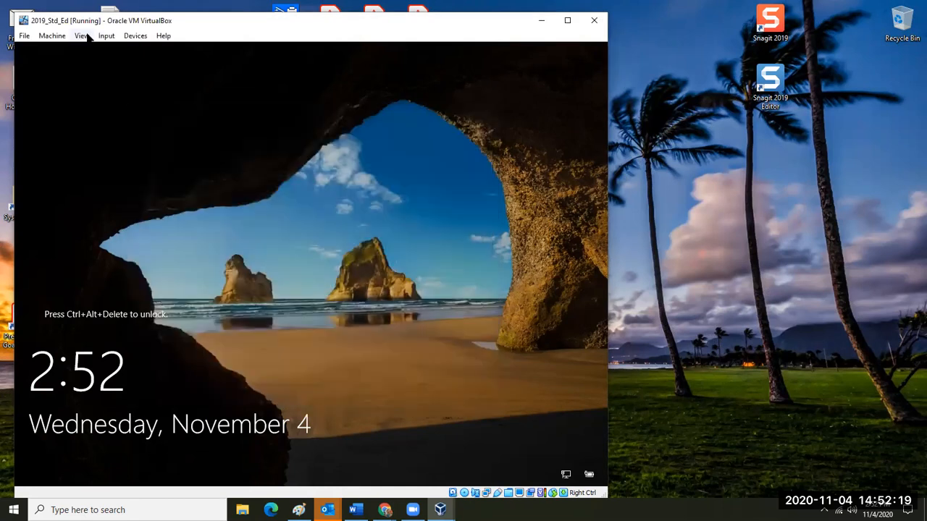
pyautogui.click(52, 35)
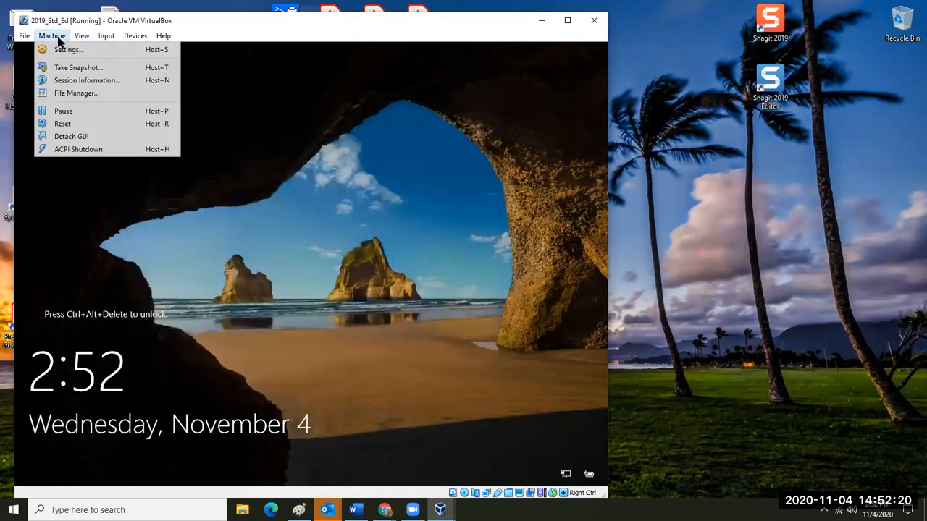
pyautogui.click(88, 80)
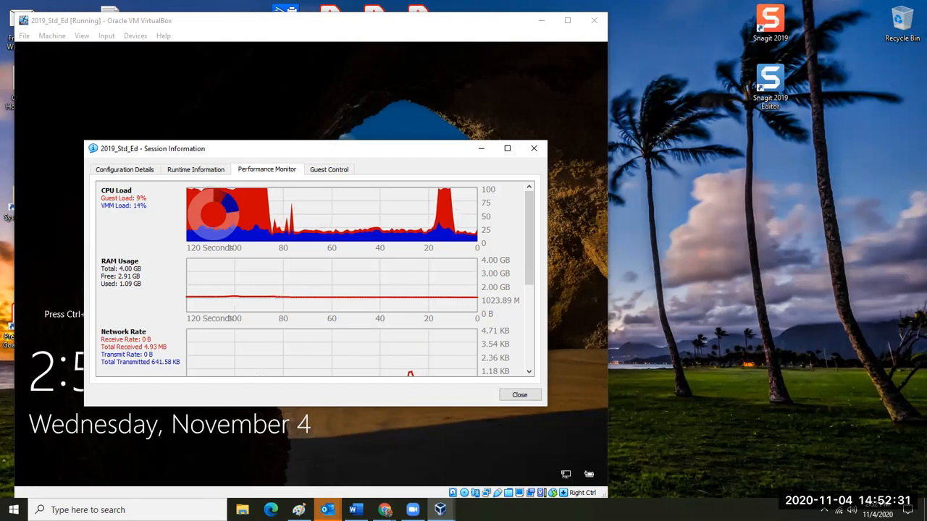
# - Check the processor settings of 2019_Std_Ed again and dismiss the settings without changes
pyautogui.click(59, 37)
pyautogui.click(65, 50)
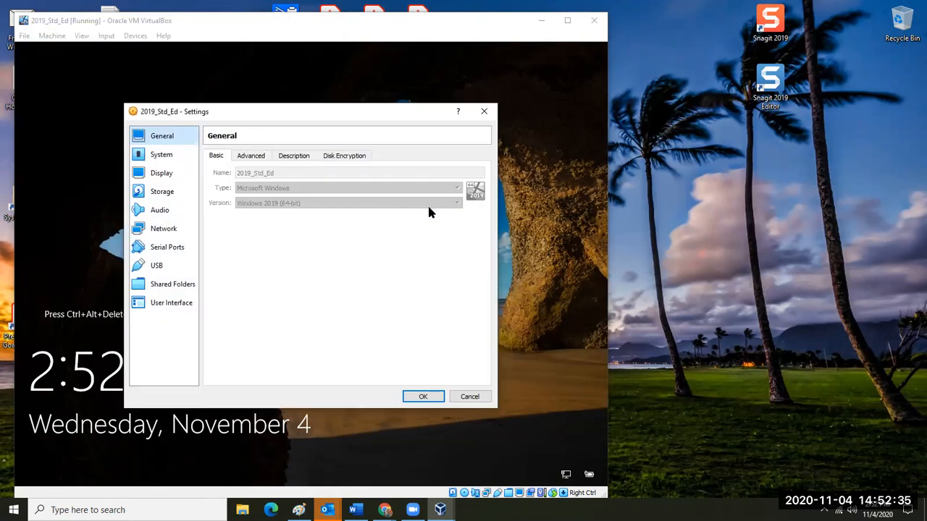
pyautogui.click(168, 158)
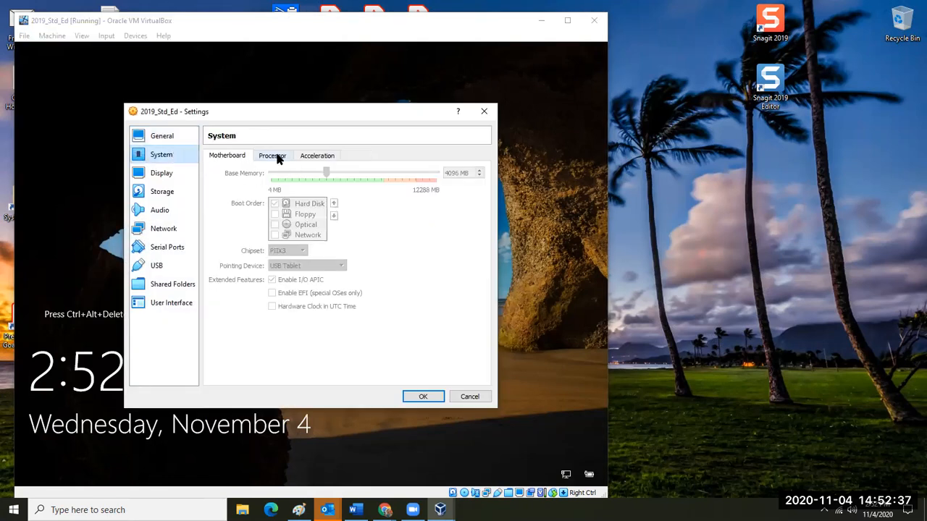
pyautogui.click(278, 156)
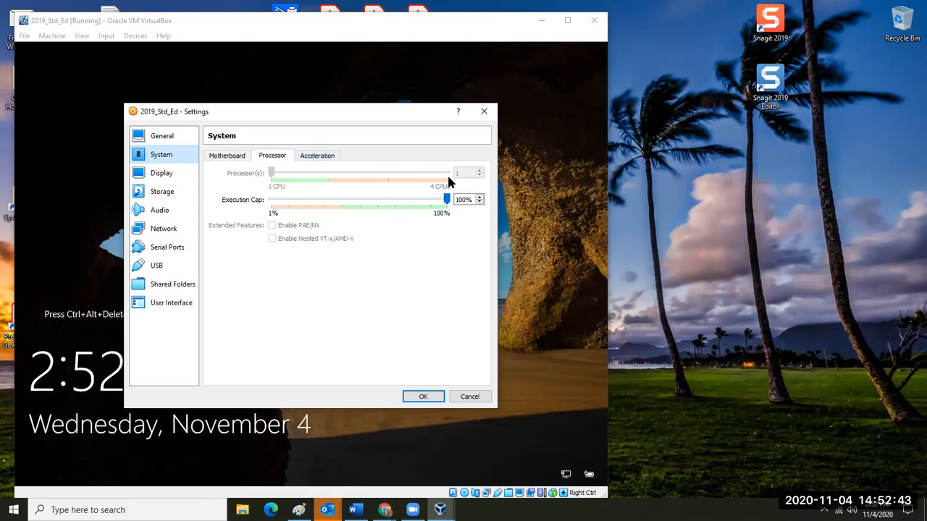
pyautogui.click(468, 398)
# - Return to the session information and view the CPU, RAM, network, disk and VM exit graphs full-screen
pyautogui.moveTo(440, 509)
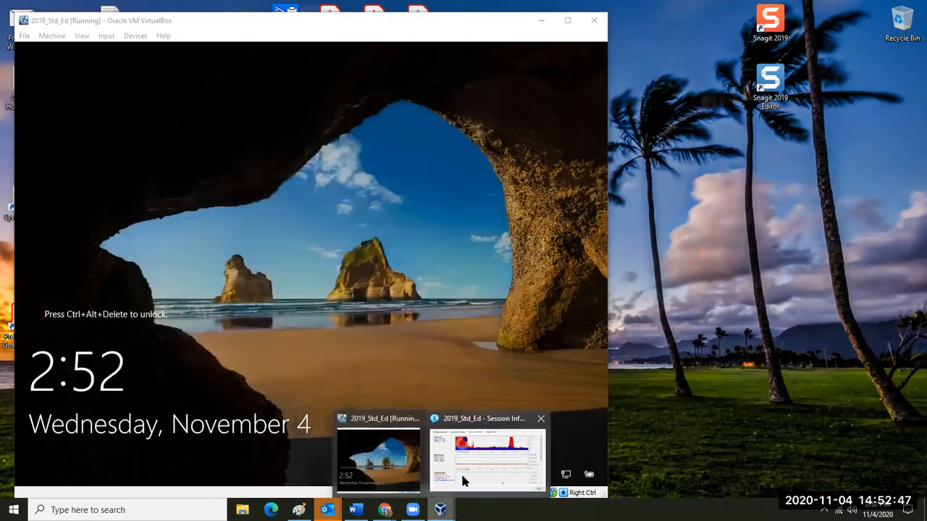
pyautogui.click(455, 456)
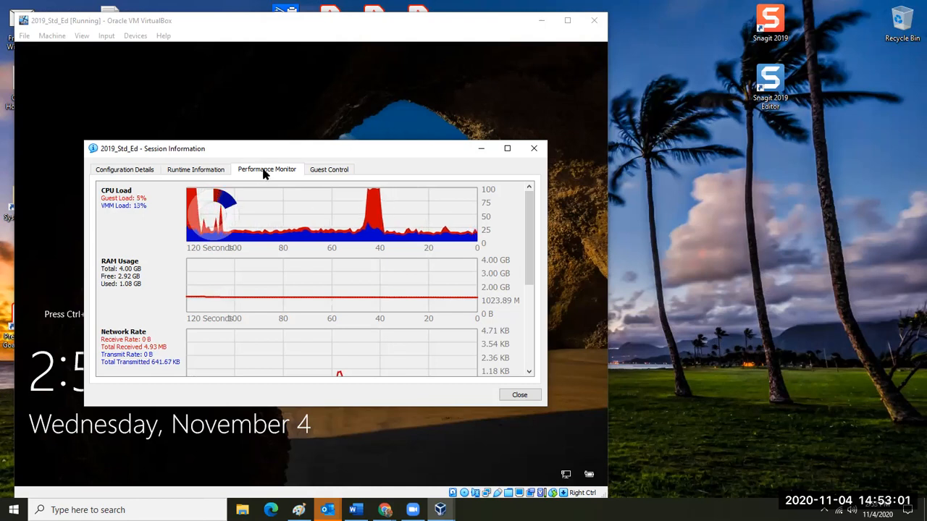
pyautogui.click(509, 148)
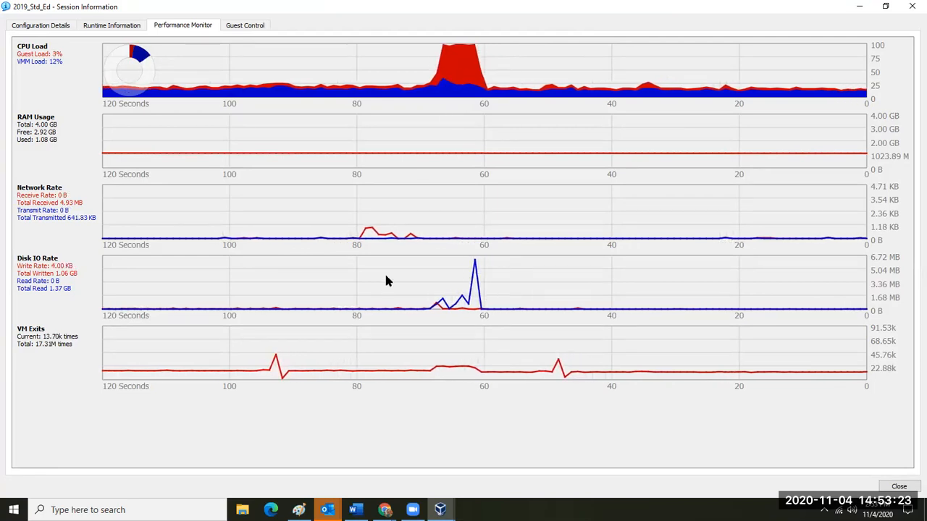
# - Review the guest control sessions, restore the session information window to its normal size and close it
pyautogui.click(246, 26)
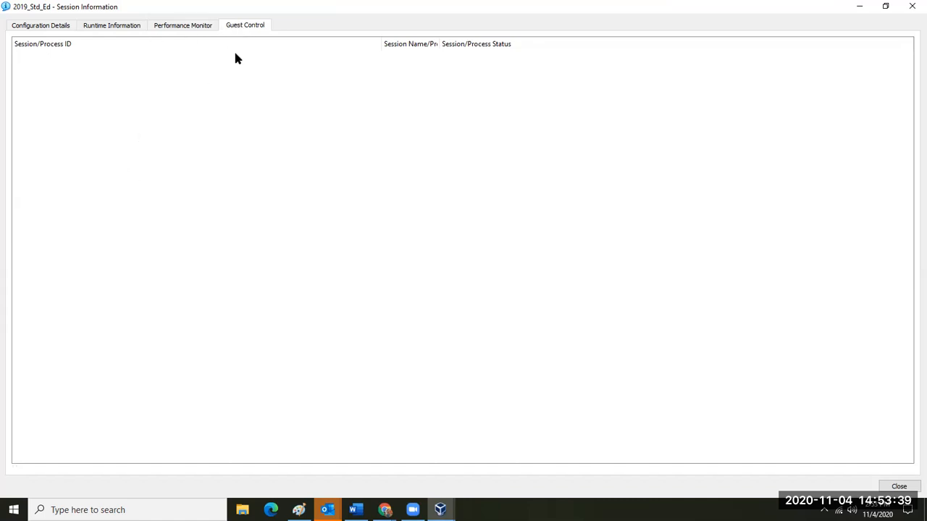
pyautogui.click(883, 6)
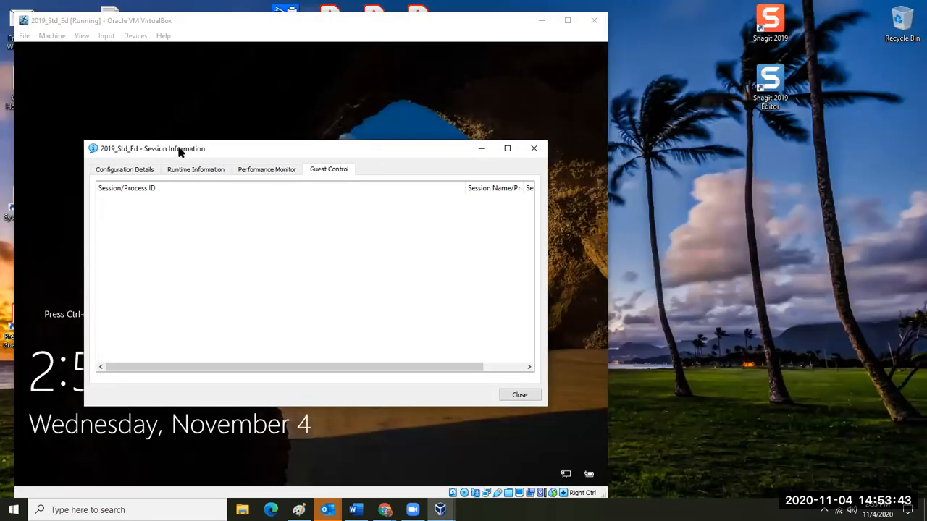
pyautogui.click(532, 150)
# - Open the running machine's File Manager and select the C: drive in the host file system
pyautogui.click(54, 37)
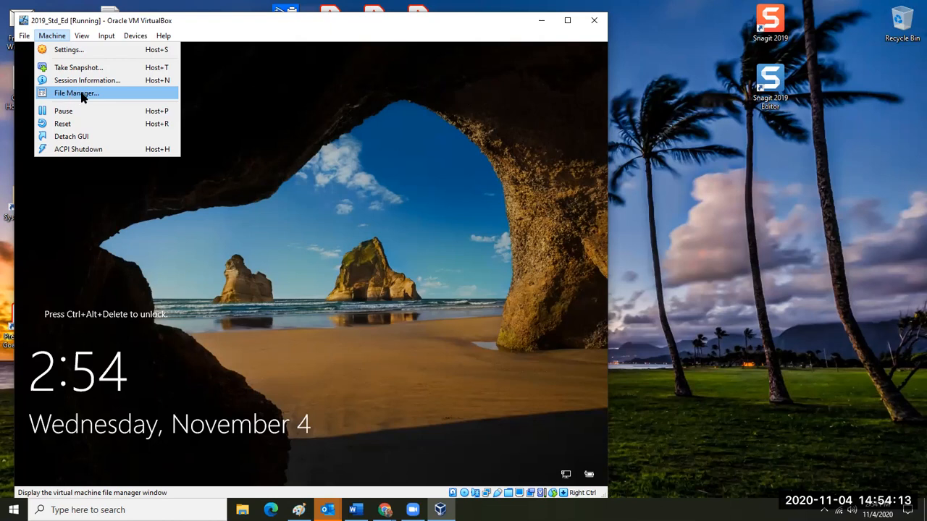
pyautogui.click(82, 97)
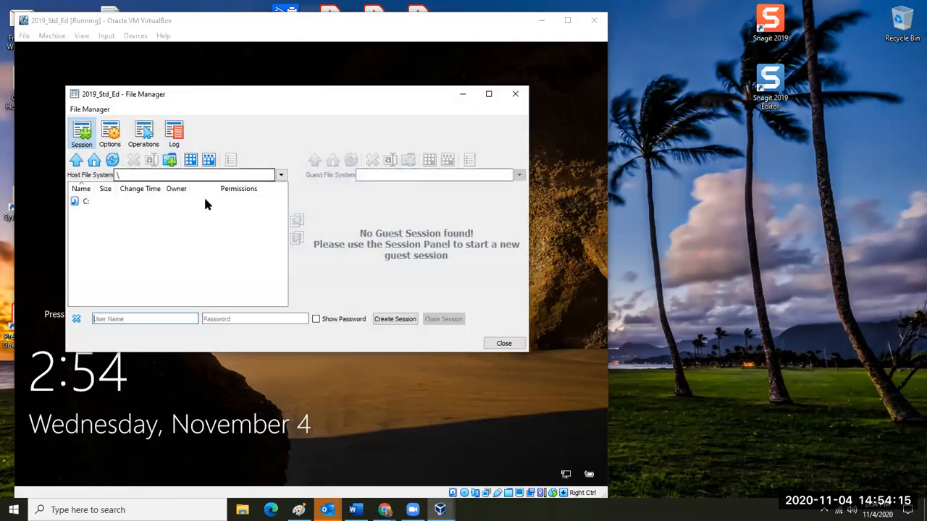
pyautogui.click(85, 202)
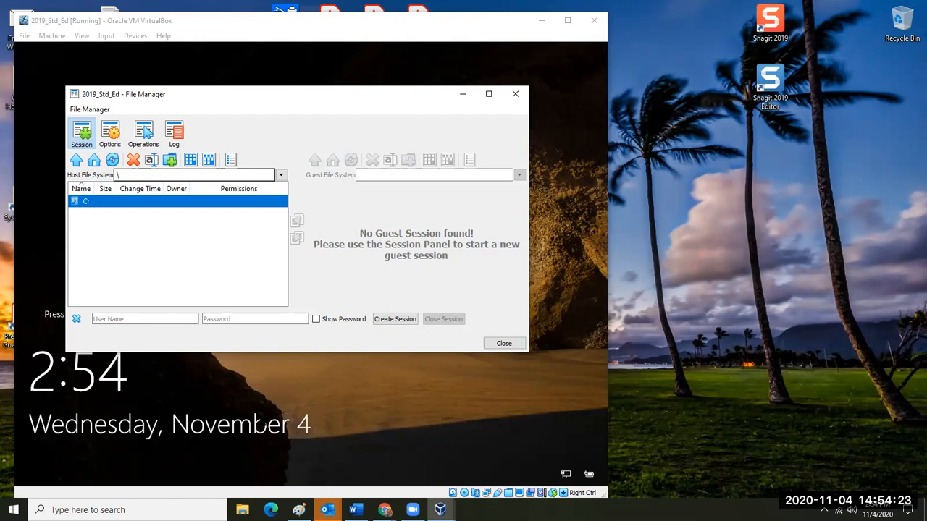
# - Switch to File Explorer, browse to C:\Temp and open PunchBuggy.txt to view its text
pyautogui.click(243, 510)
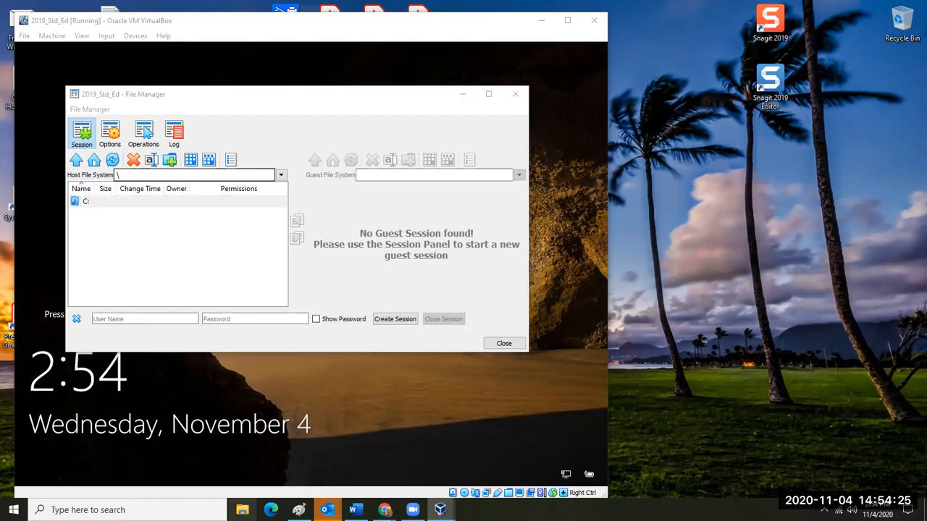
pyautogui.click(51, 308)
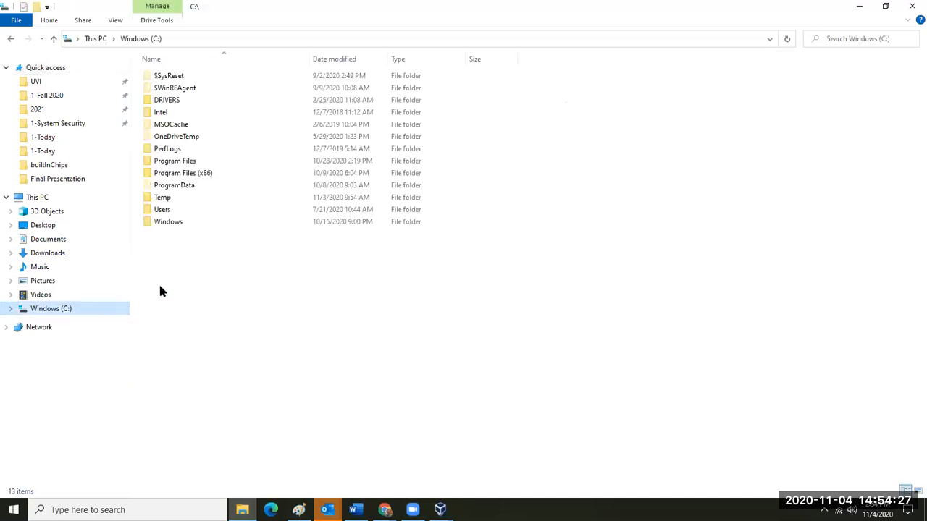
pyautogui.doubleClick(174, 195)
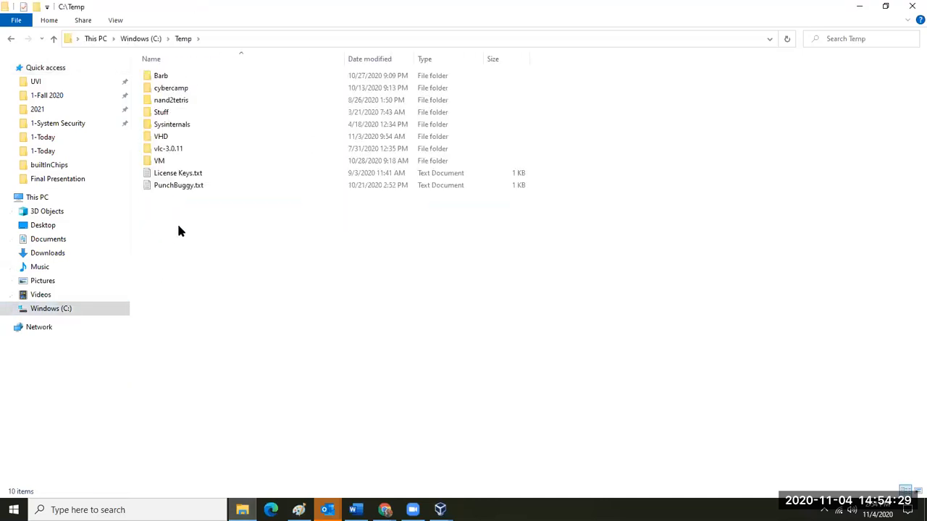
pyautogui.rightClick(175, 216)
pyautogui.moveTo(172, 224)
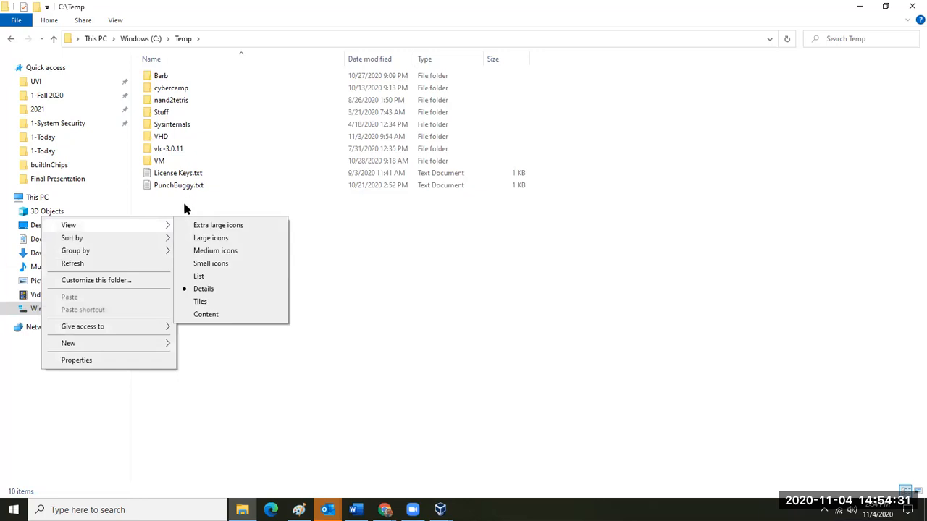
pyautogui.click(192, 189)
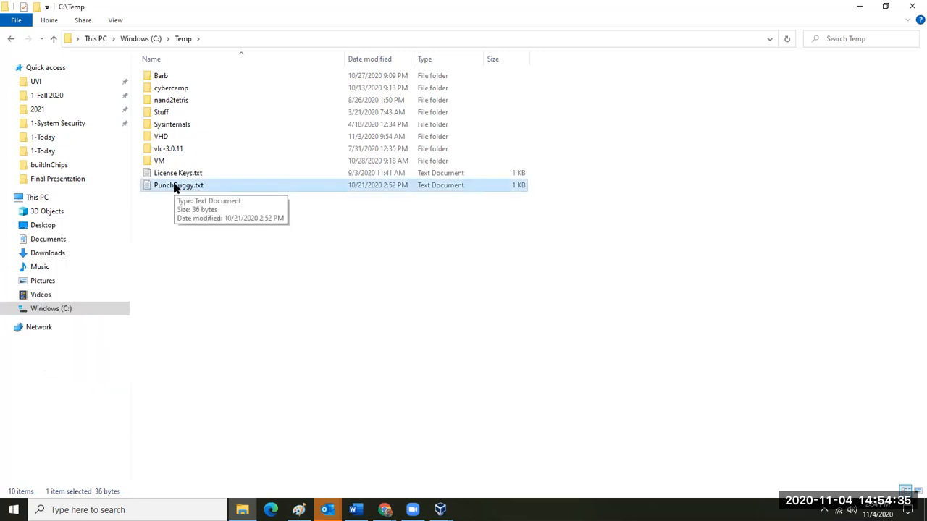
pyautogui.doubleClick(174, 187)
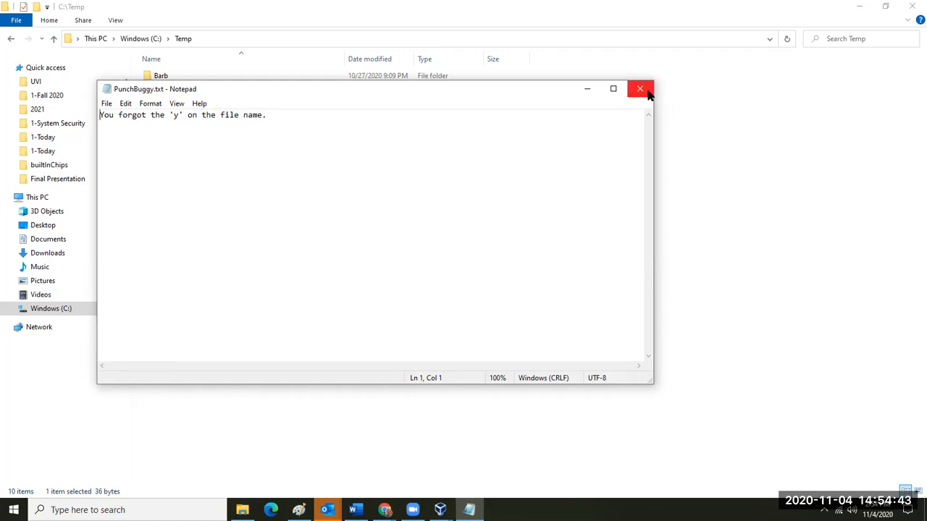
# - Add the line "Oh - must have corrected since it is there now." below the existing text in PunchBuggy.txt, then save and close the file
pyautogui.click(429, 134)
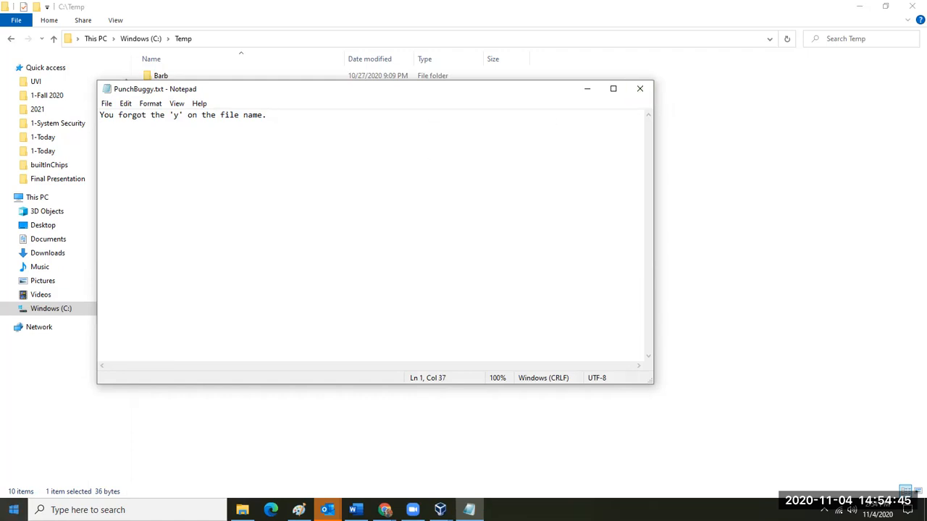
pyautogui.press('Return')
pyautogui.press('Return')
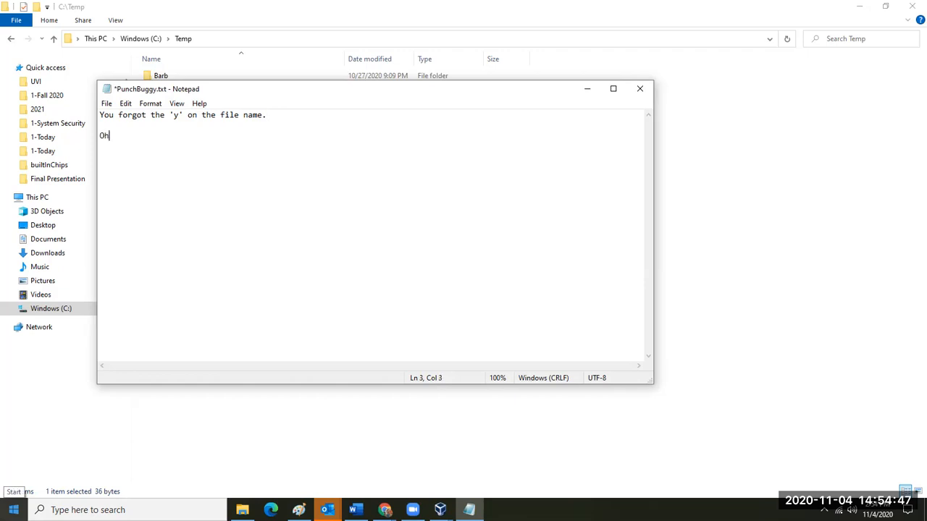
pyautogui.write('Oh - must have correct4')
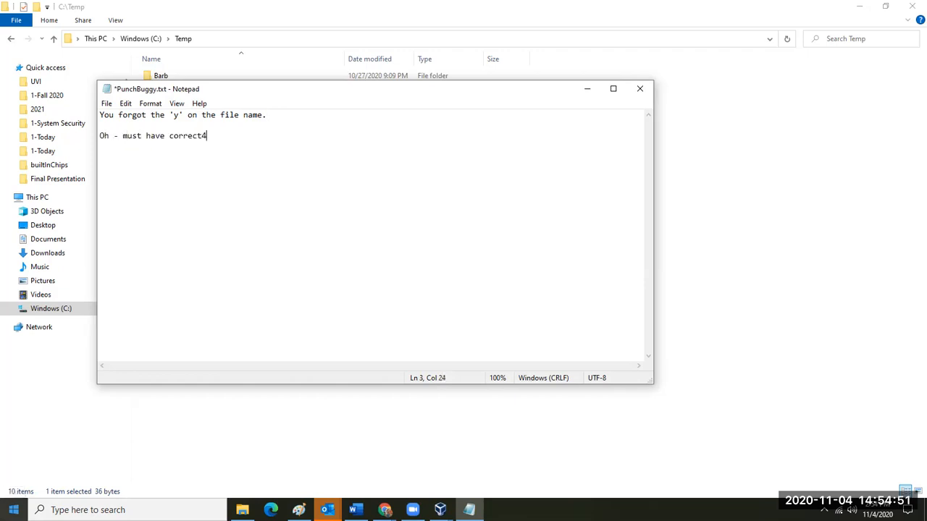
pyautogui.write('d since it is there now.')
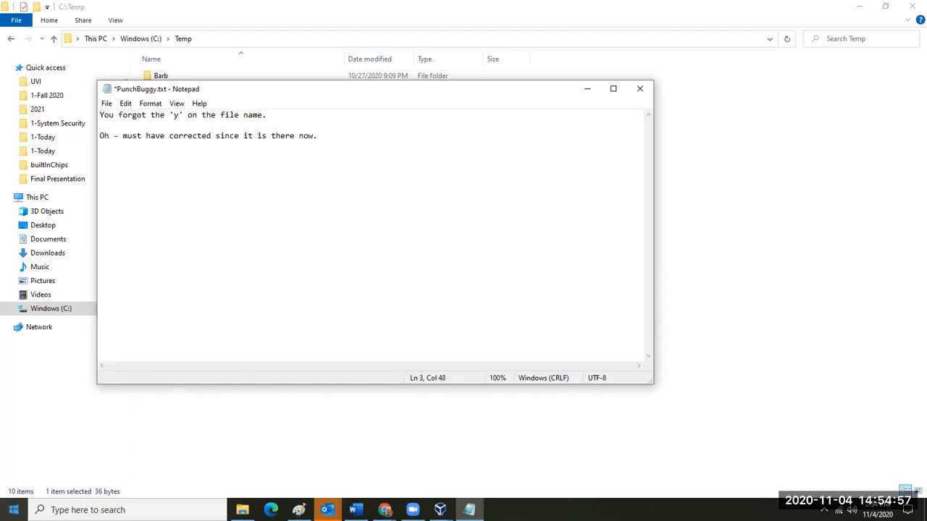
pyautogui.press('Return')
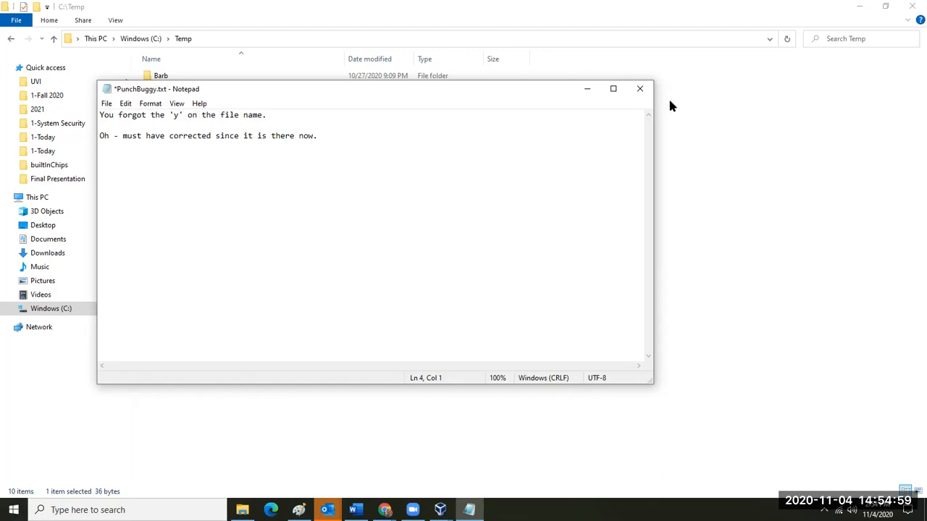
pyautogui.click(640, 88)
pyautogui.click(438, 261)
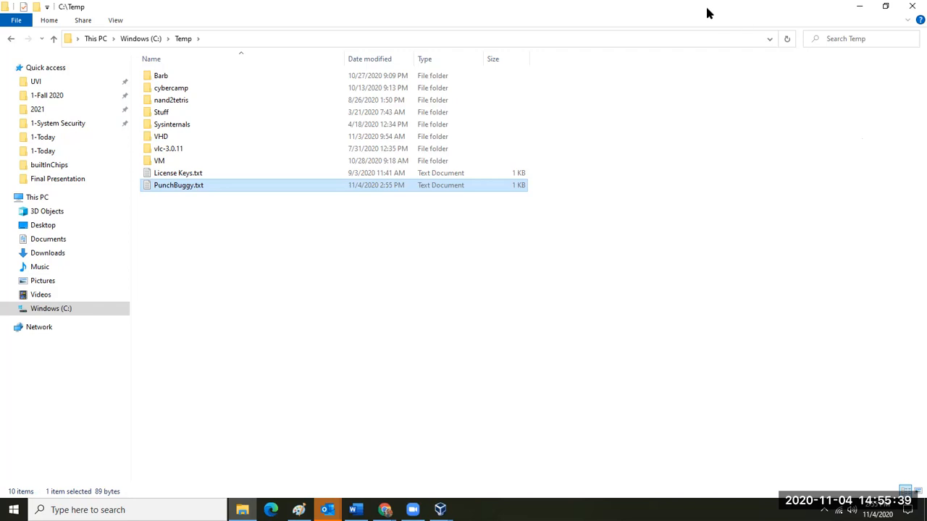
# - Restore the Temp folder window to a smaller size beside the virtual machine and try to transfer PunchBuggy.txt onto the guest's lock screen
pyautogui.click(890, 9)
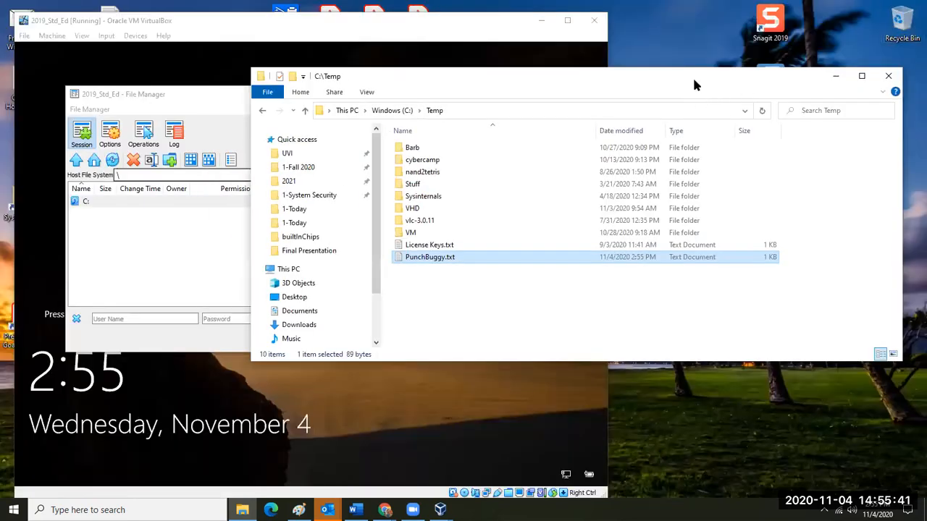
pyautogui.moveTo(693, 81); pyautogui.dragTo(914, 70)
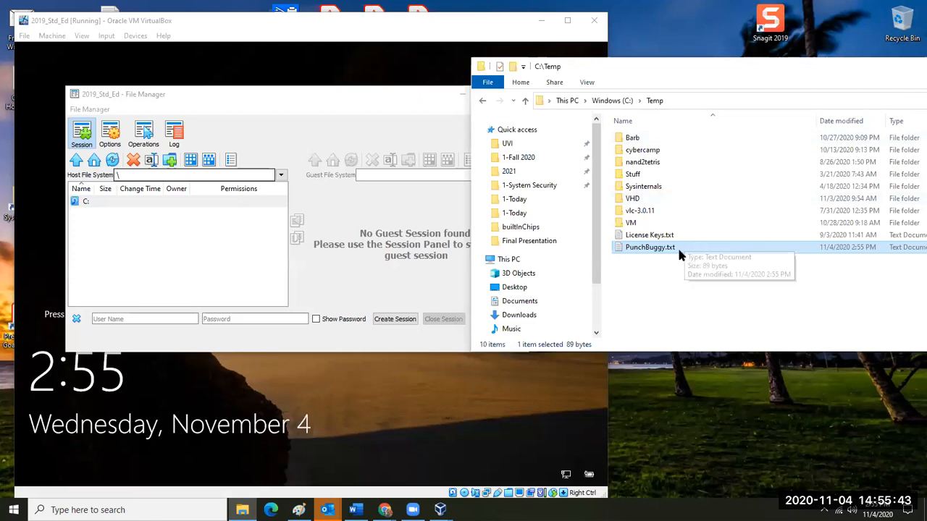
pyautogui.moveTo(649, 247); pyautogui.dragTo(446, 429)
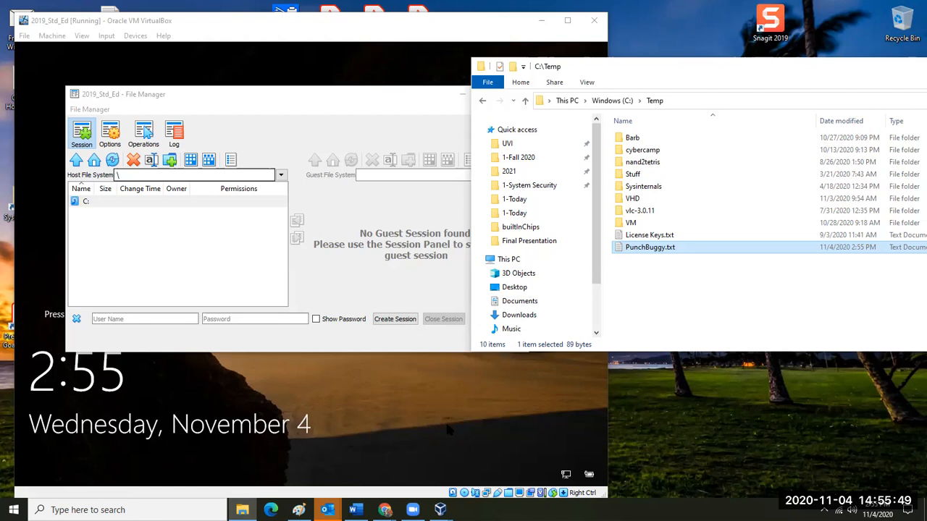
# - Send Ctrl-Alt-Del to the 2019_Std_Ed guest and sign in as Administrator with the account password
pyautogui.click(314, 67)
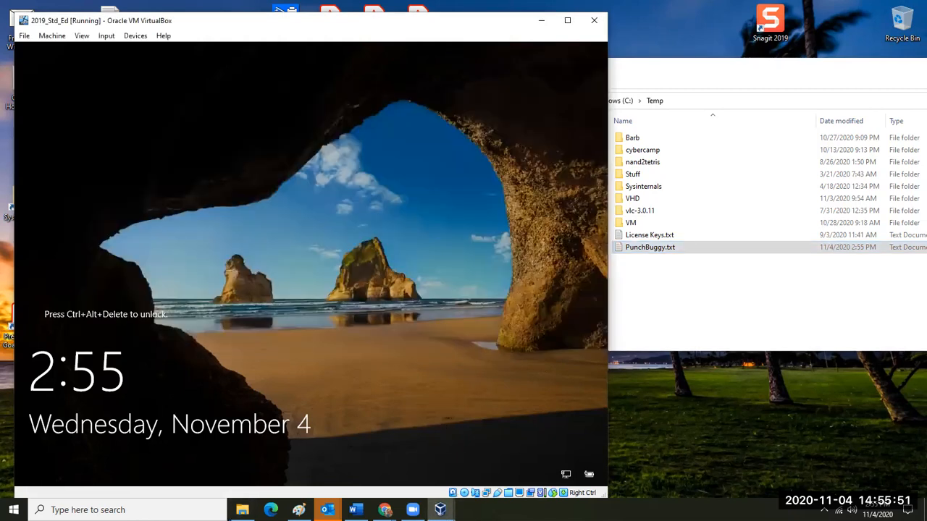
pyautogui.click(107, 36)
pyautogui.moveTo(128, 50)
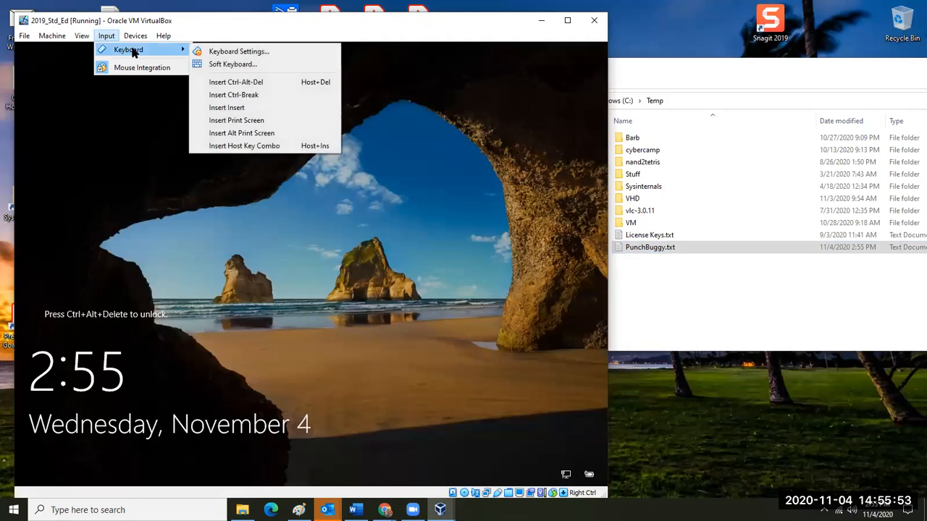
pyautogui.click(246, 86)
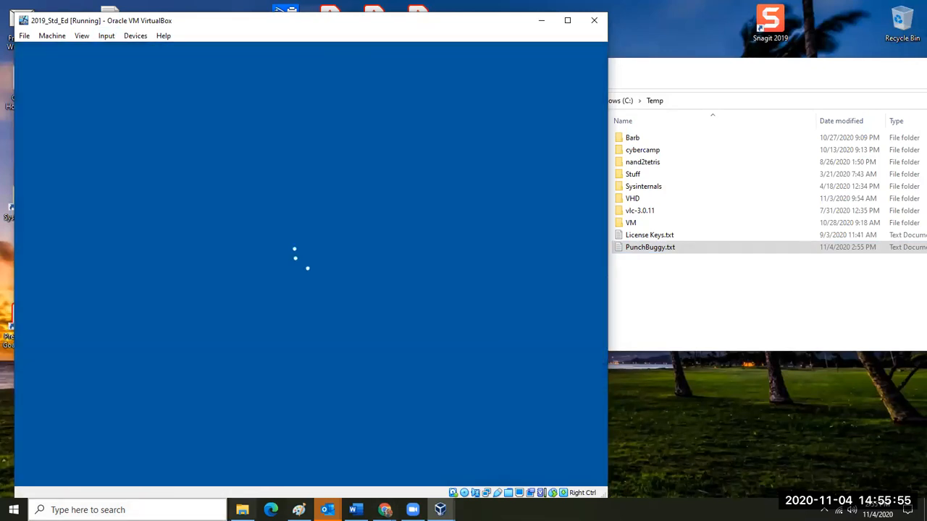
pyautogui.write('Pa•••')
pyautogui.press('BackSpace')
pyautogui.press('BackSpace')
pyautogui.press('BackSpace')
pyautogui.press('BackSpace')
pyautogui.press('BackSpace')
pyautogui.write('•••••••••')
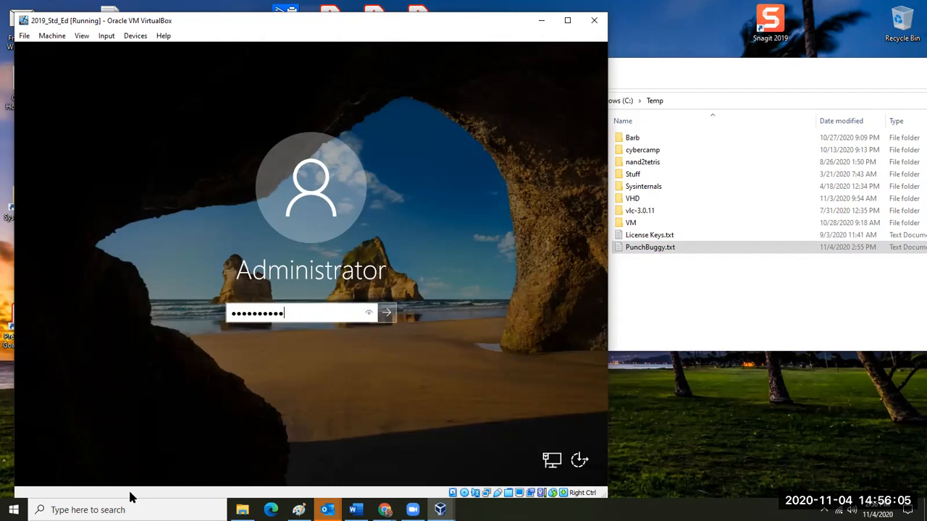
pyautogui.press('Return')
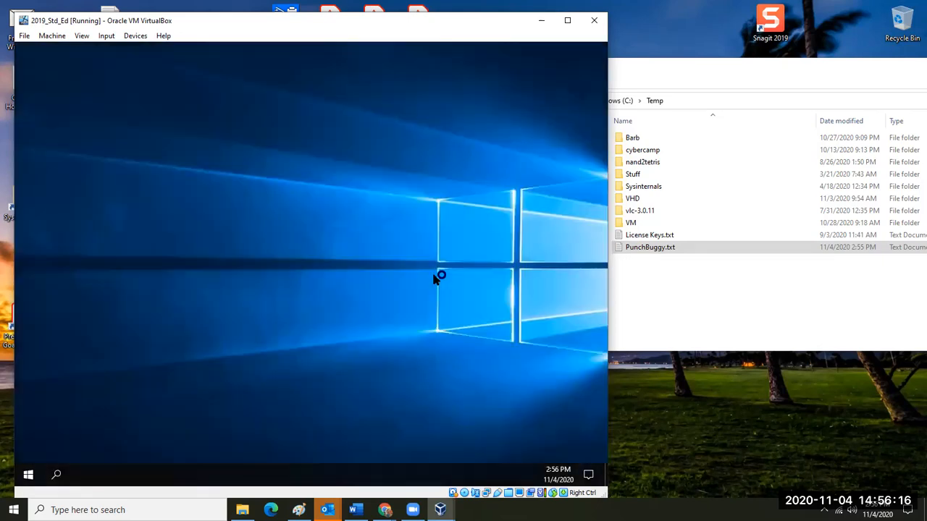
# - Try to transfer PunchBuggy.txt from the host's Temp folder directly onto the guest's desktop
pyautogui.click(645, 273)
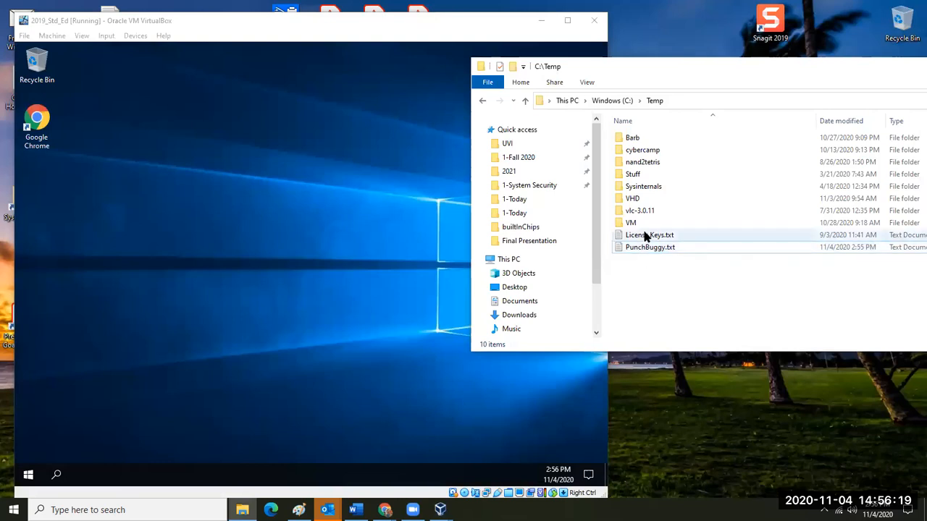
pyautogui.click(643, 247)
pyautogui.moveTo(643, 249); pyautogui.dragTo(233, 273)
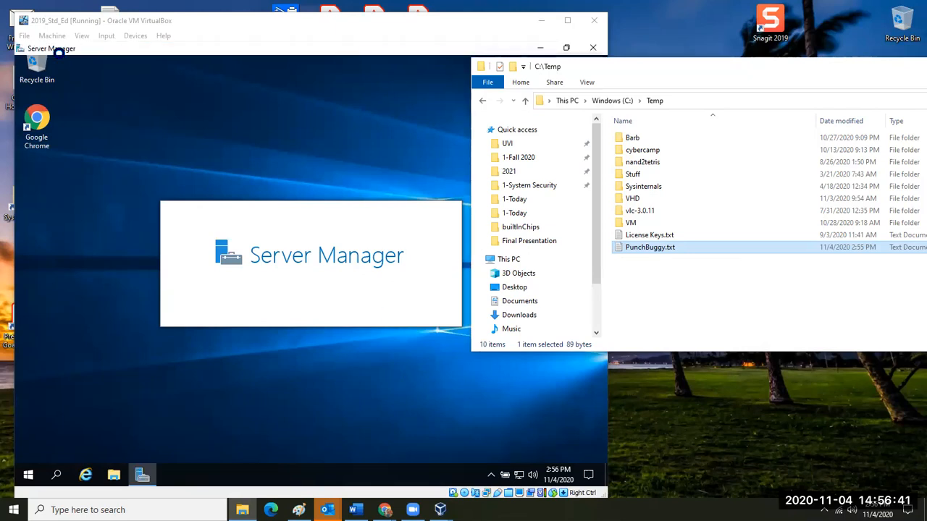
# - Open the running machine's settings, check the Drag'n'Drop choices in the advanced general options, and cancel the settings
pyautogui.click(57, 36)
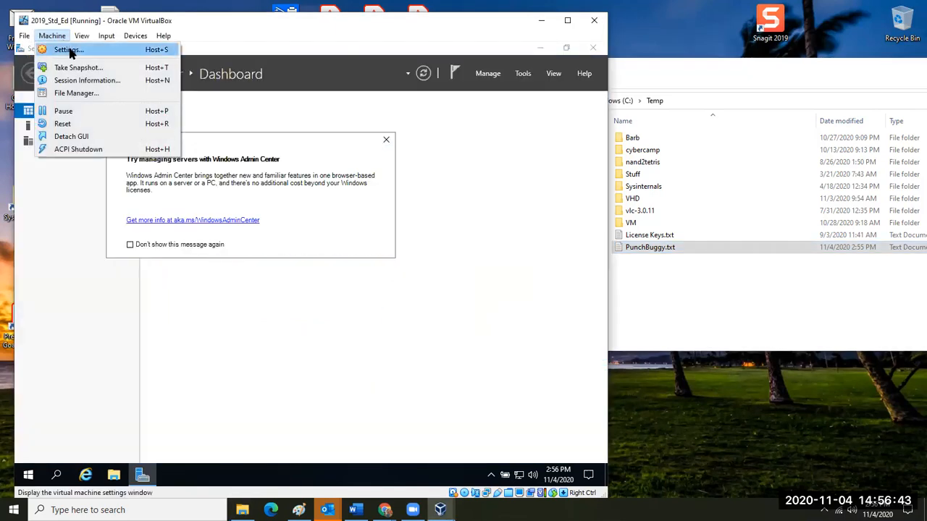
pyautogui.press('Escape')
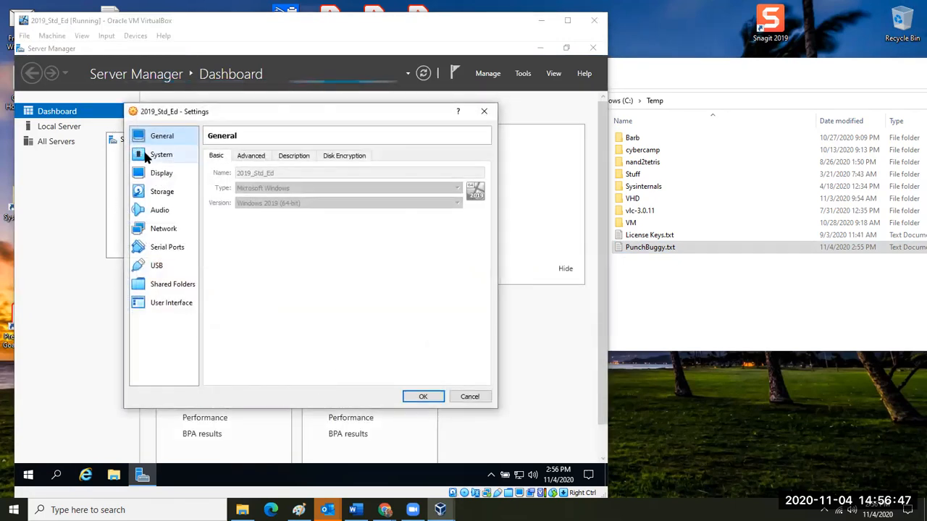
pyautogui.click(145, 158)
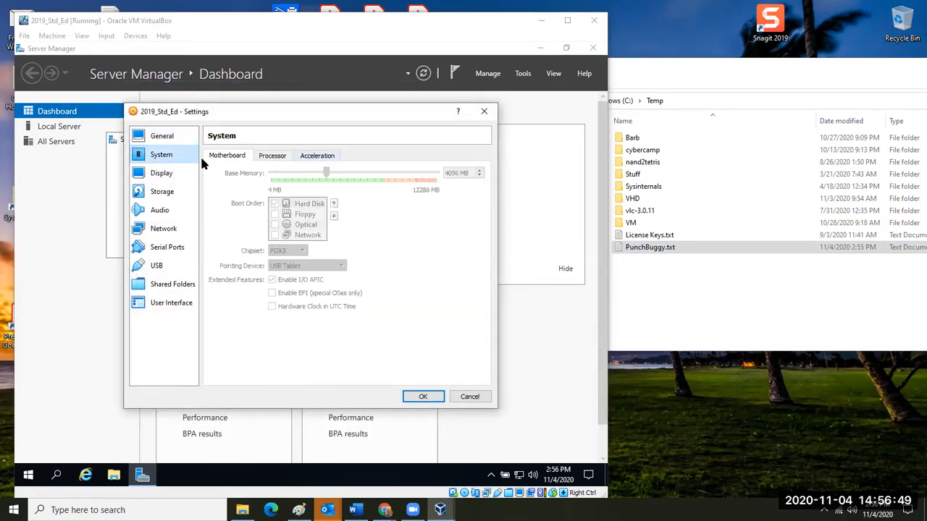
pyautogui.click(144, 137)
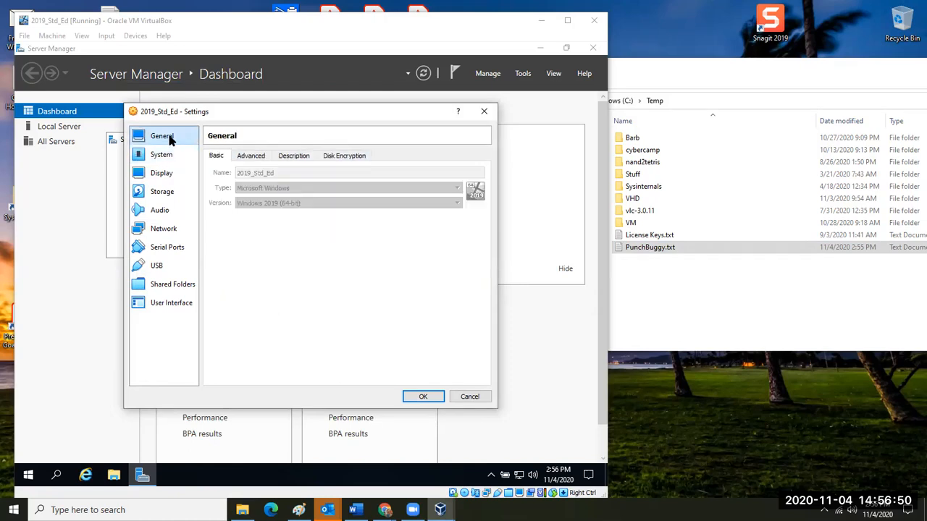
pyautogui.click(253, 157)
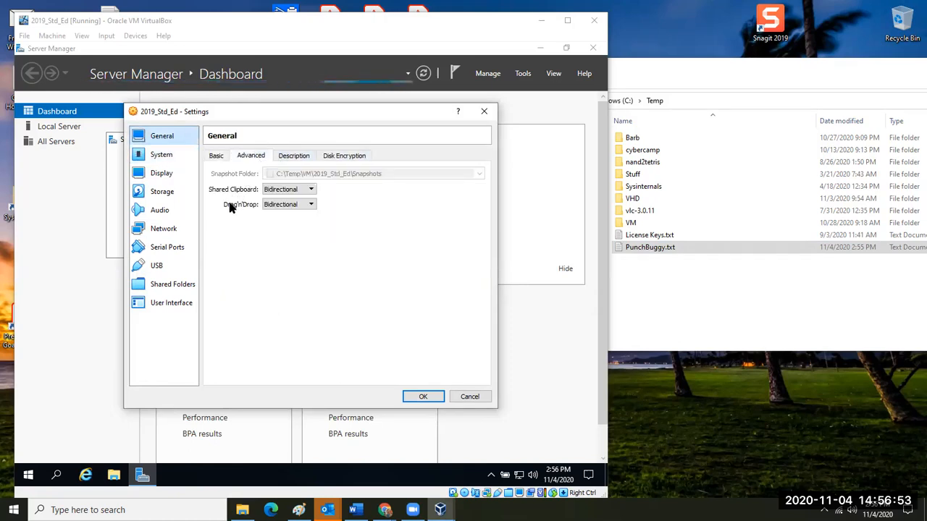
pyautogui.click(311, 204)
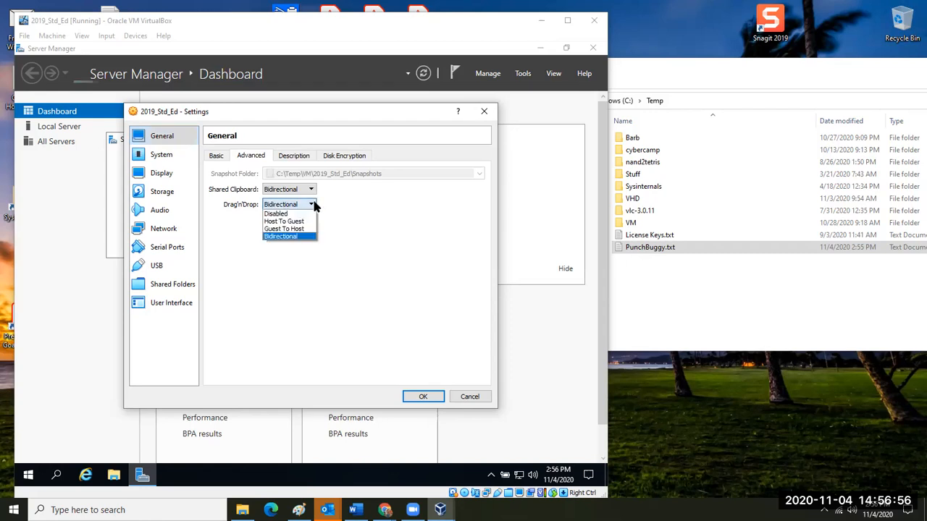
pyautogui.click(297, 238)
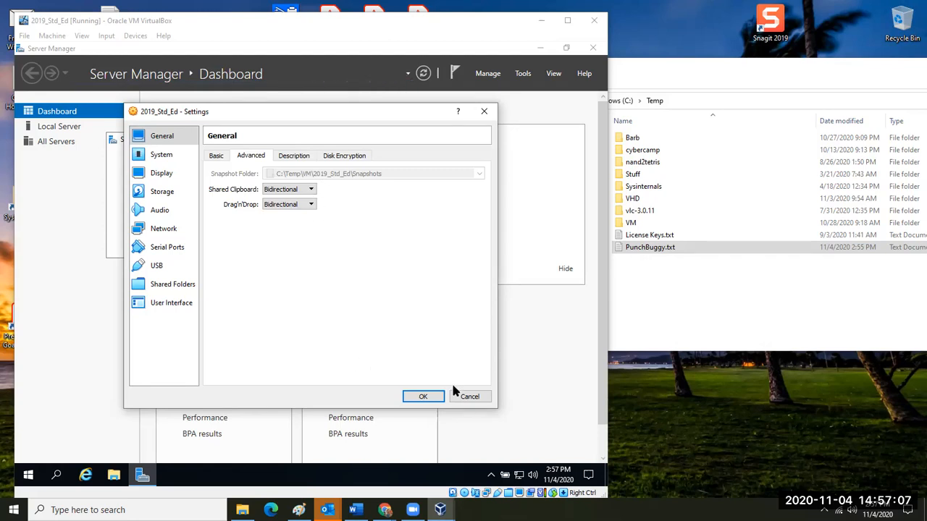
pyautogui.click(464, 398)
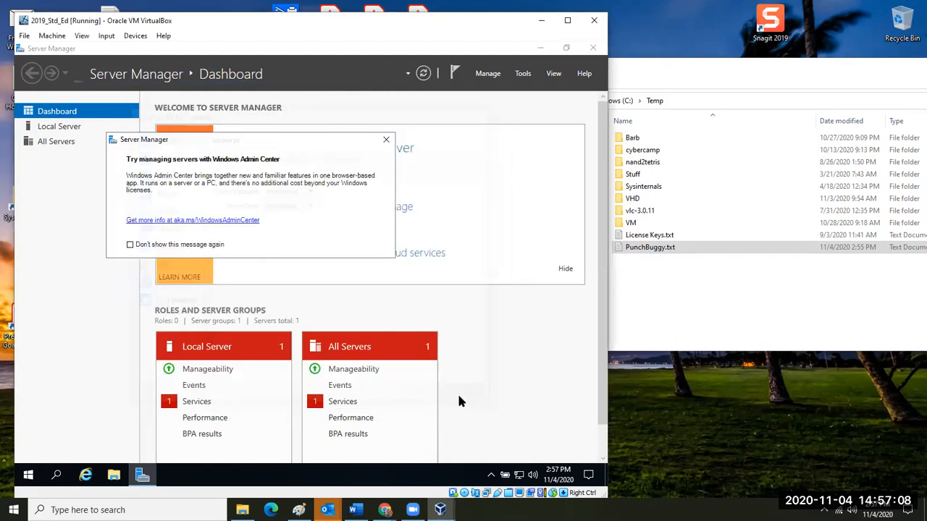
# - Close the Windows Admin Center notice and Server Manager in the guest, and retry transferring PunchBuggy.txt onto the guest's desktop
pyautogui.click(386, 139)
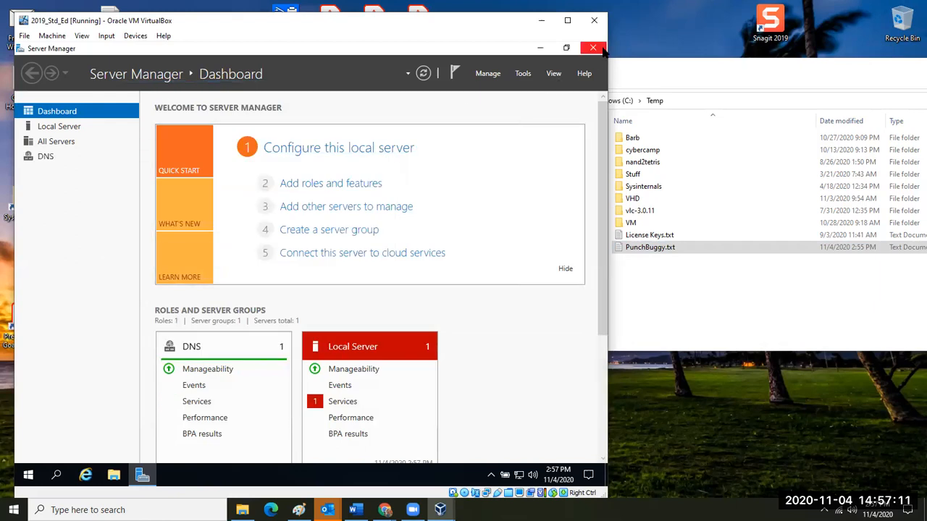
pyautogui.click(592, 48)
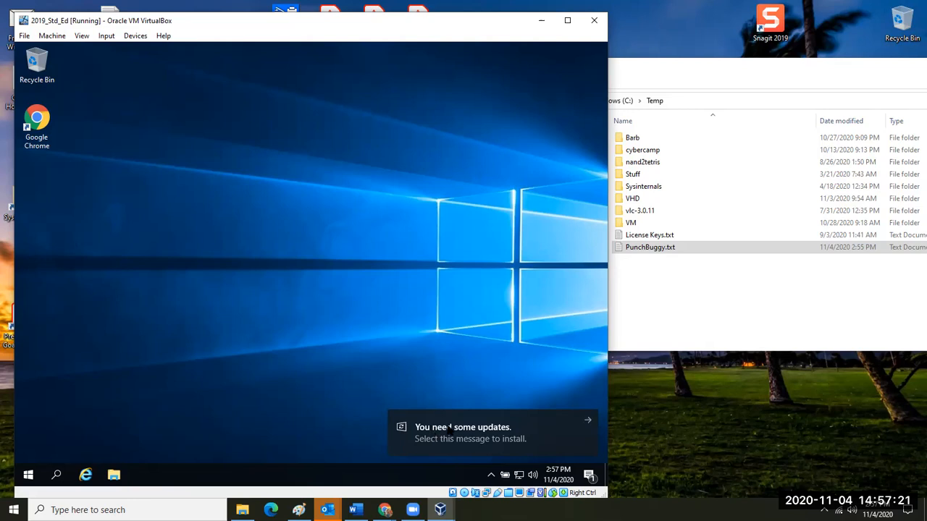
pyautogui.click(666, 310)
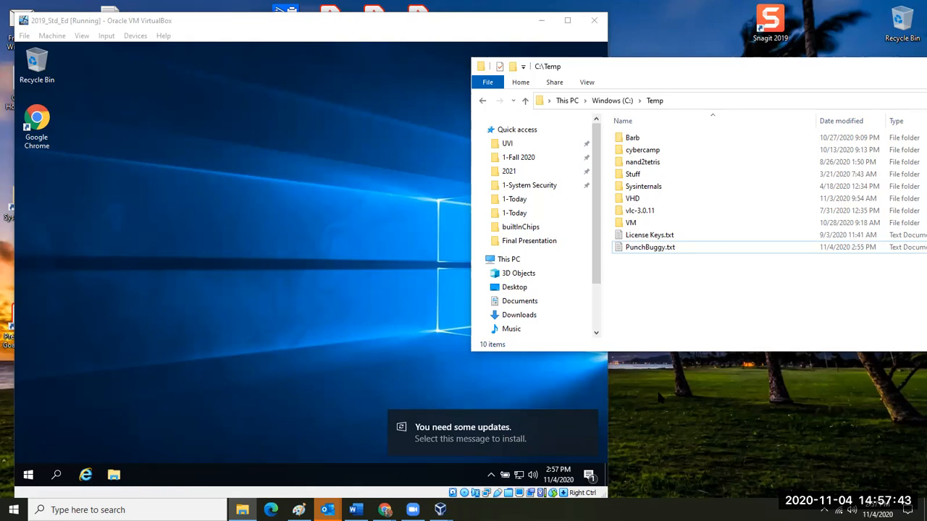
pyautogui.click(638, 247)
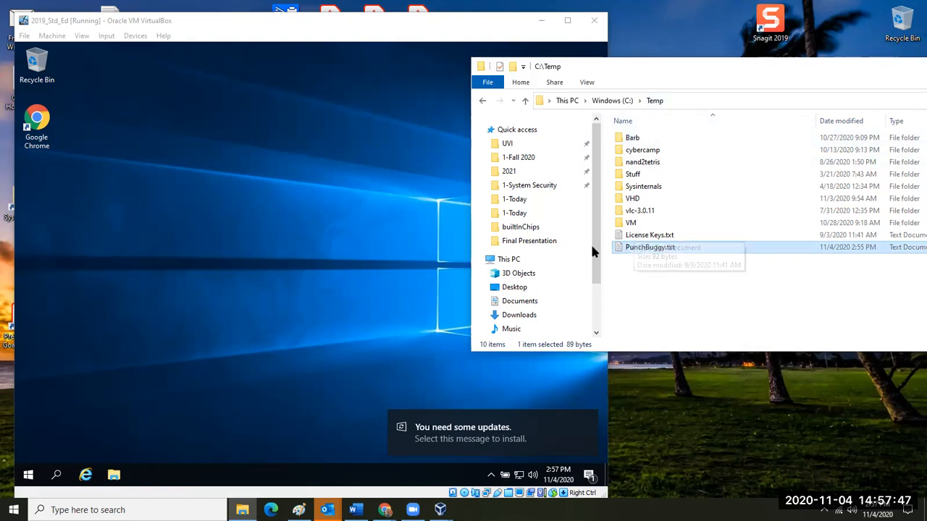
pyautogui.click(239, 297)
# - Switch back to the machine's File Manager and open the C: drive in the host file system
pyautogui.moveTo(440, 510)
pyautogui.click(478, 456)
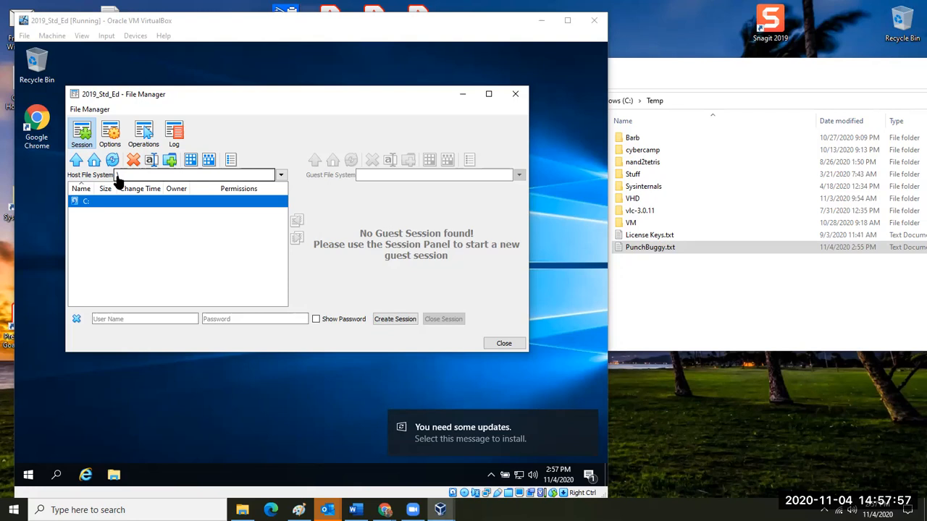
pyautogui.doubleClick(91, 203)
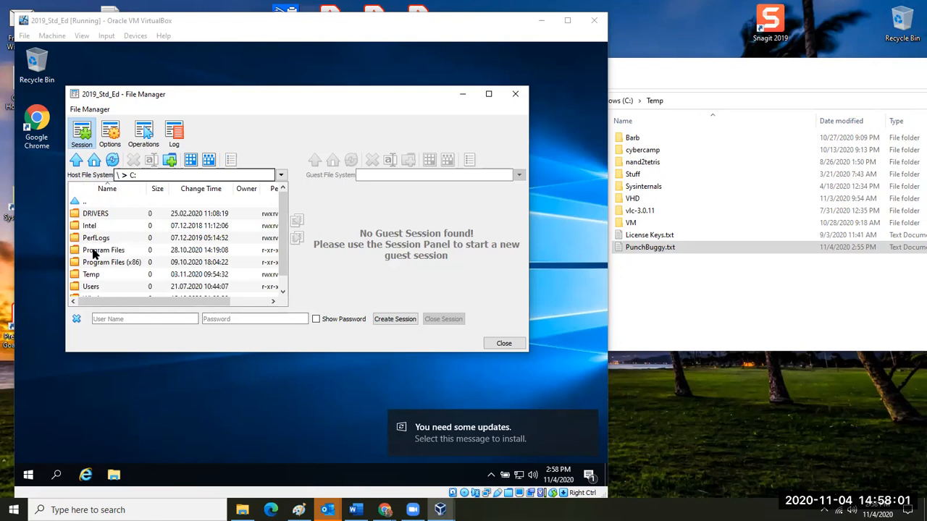
# - Look inside the host's Users folder and a user's profile folder, and return to the Users folder
pyautogui.doubleClick(91, 287)
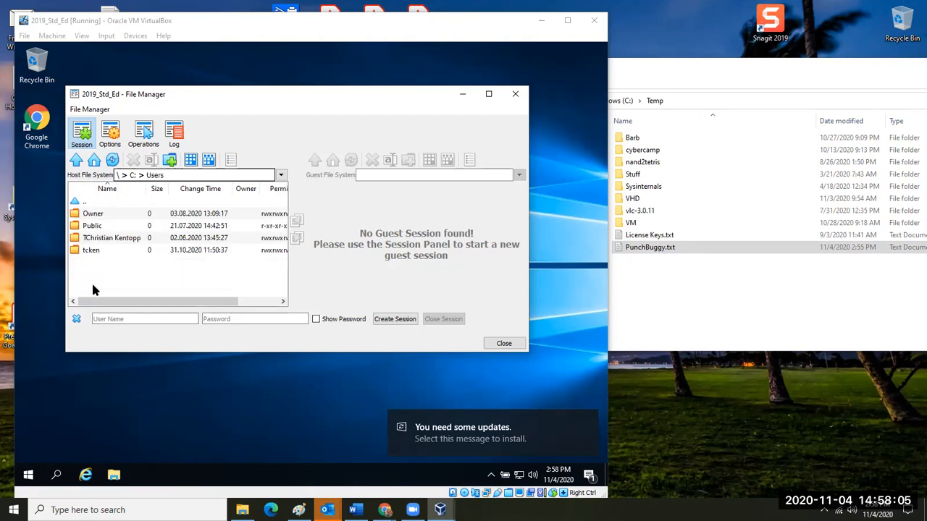
pyautogui.doubleClick(104, 242)
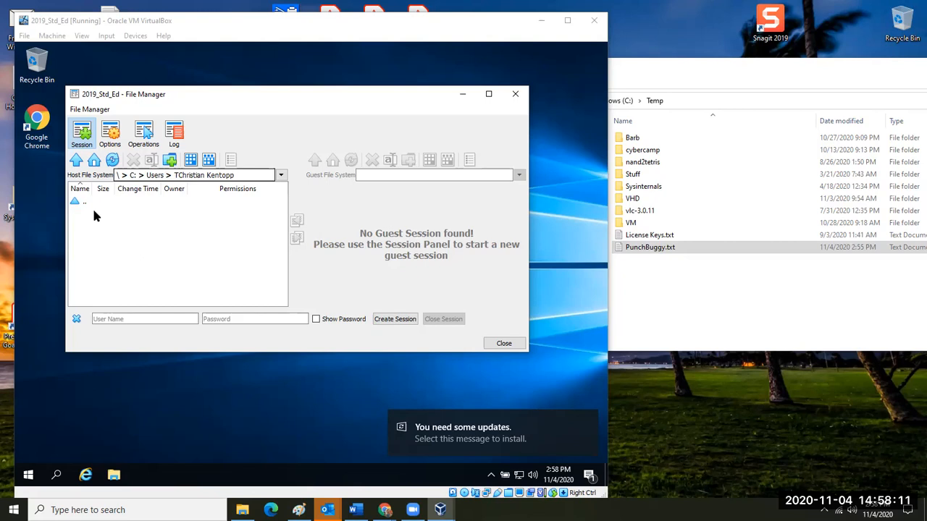
pyautogui.click(154, 175)
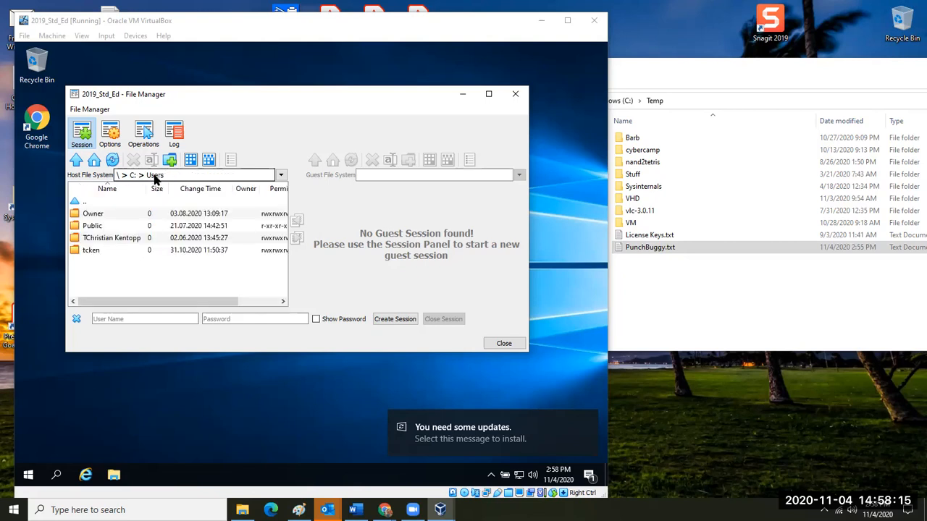
# - Go back to the C: drive, open the Temp folder in the host file system and select PunchBuggy.txt
pyautogui.click(133, 175)
pyautogui.doubleClick(93, 275)
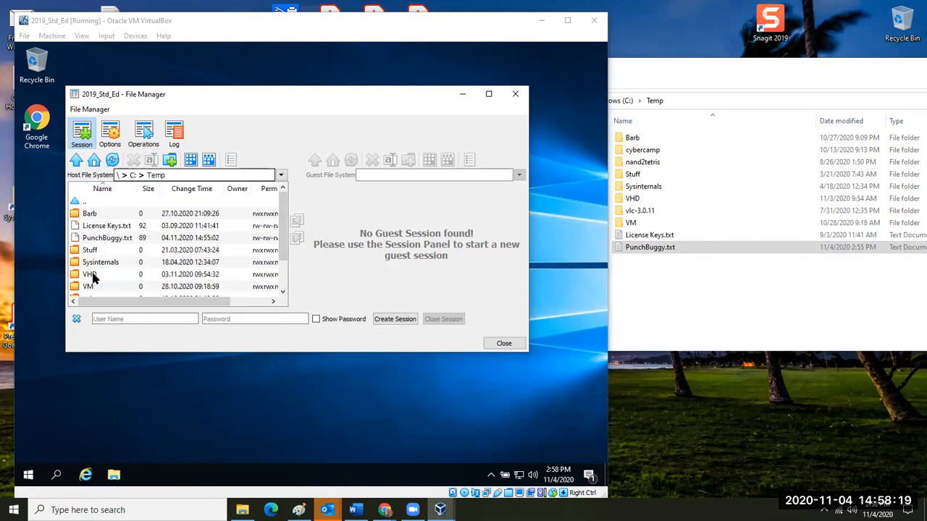
pyautogui.click(115, 244)
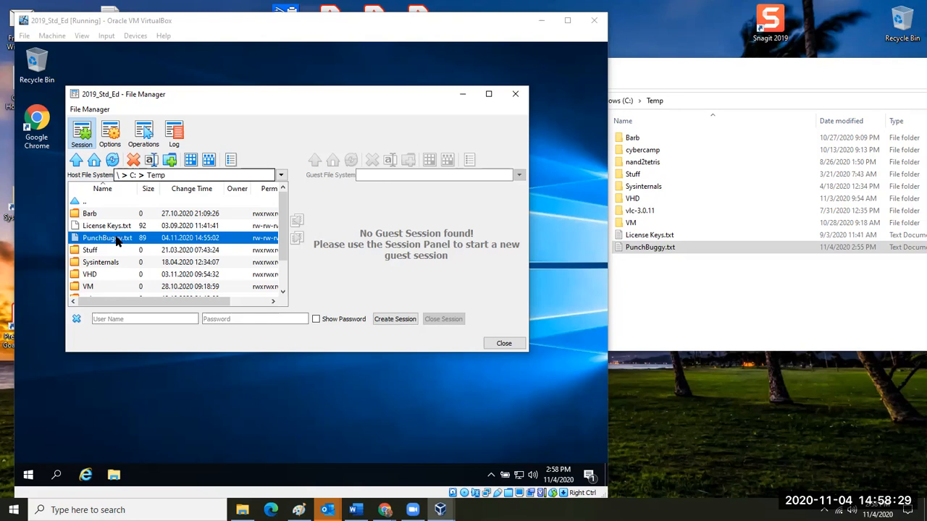
# - Return to the machine's File Manager and create a guest session as Administrator, entering the account password
pyautogui.click(141, 321)
pyautogui.click(154, 49)
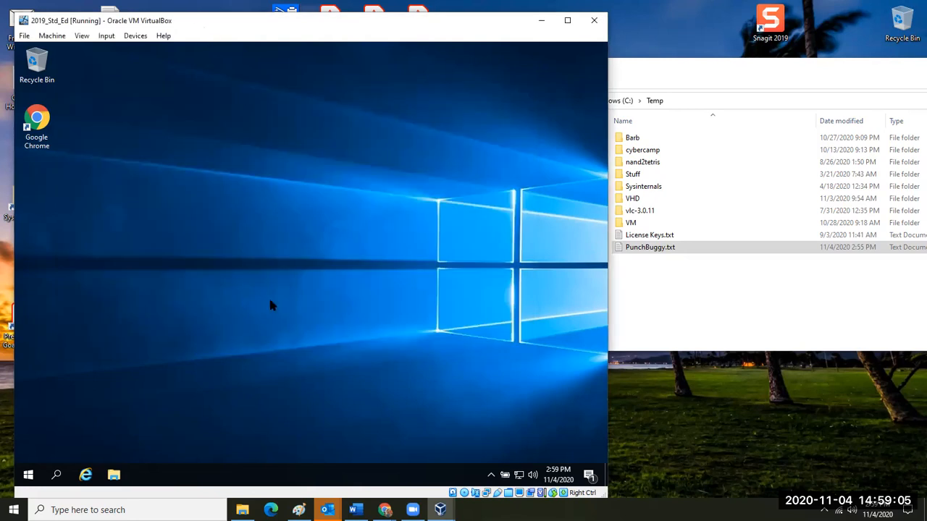
pyautogui.moveTo(440, 510)
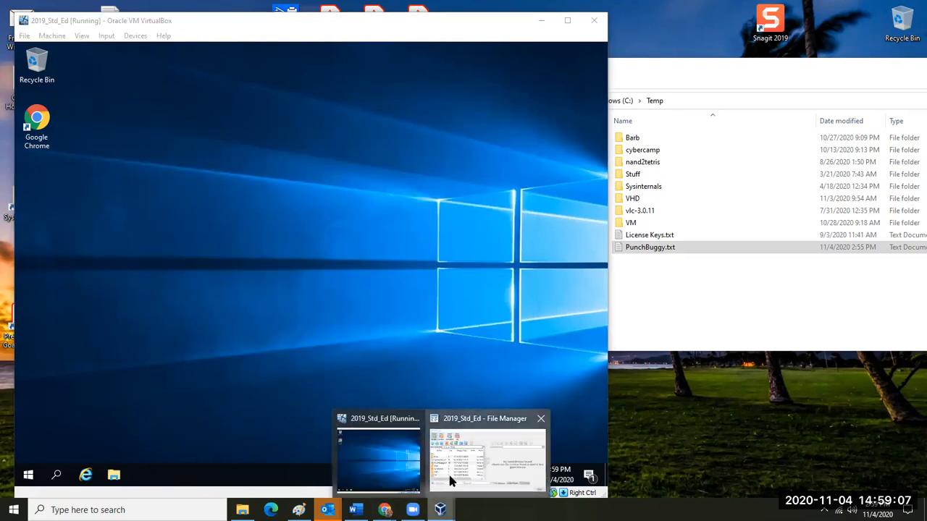
pyautogui.click(447, 482)
pyautogui.click(98, 320)
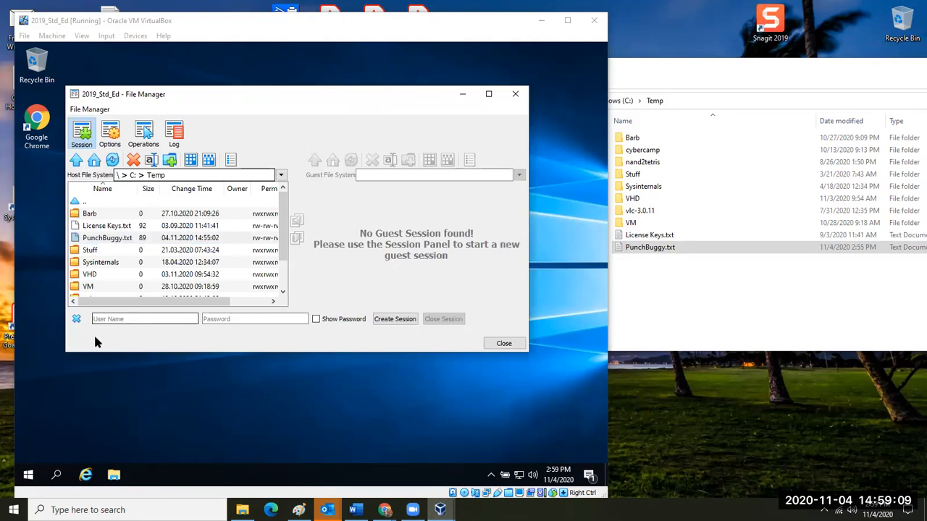
pyautogui.write('Administrator')
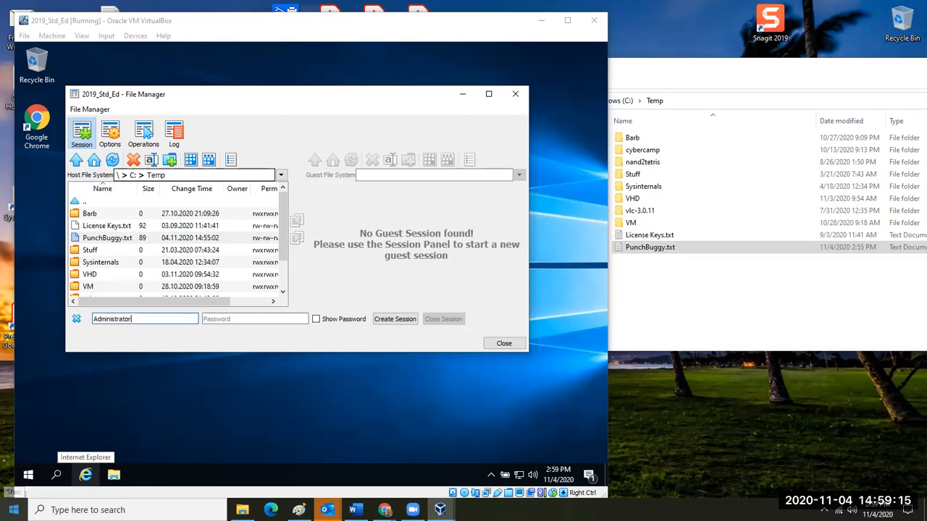
pyautogui.press('Tab')
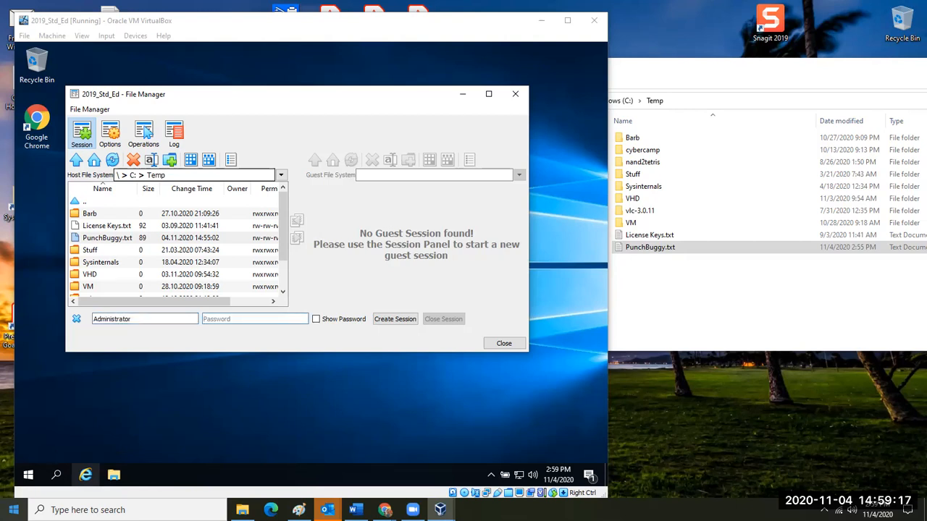
pyautogui.write('••••••')
pyautogui.doubleClick(269, 317)
pyautogui.write('••••••••')
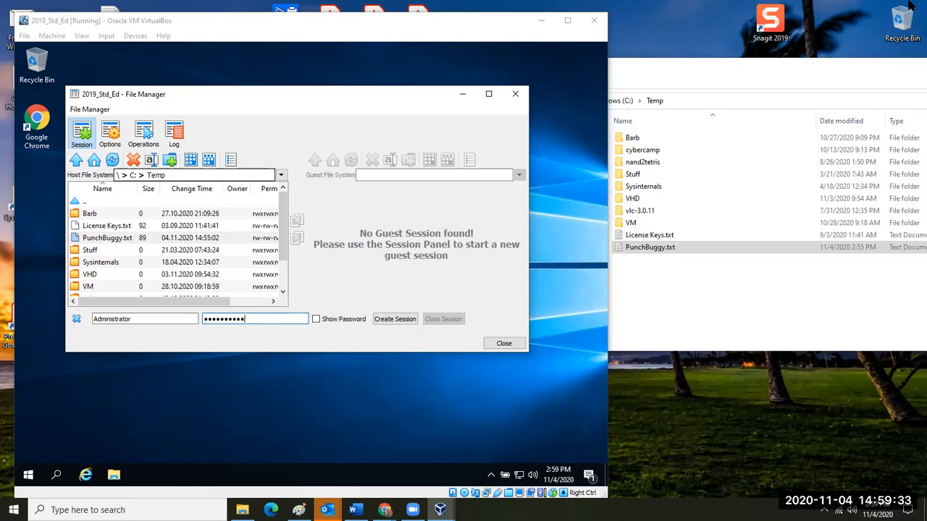
pyautogui.click(398, 320)
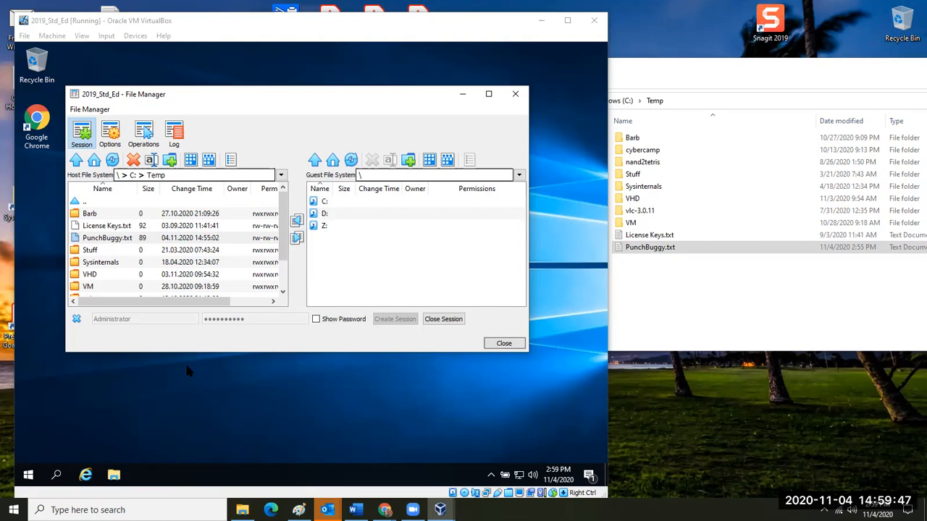
# - In the guest file system, open the Desktop folder under C: > Users > Administrator
pyautogui.doubleClick(324, 203)
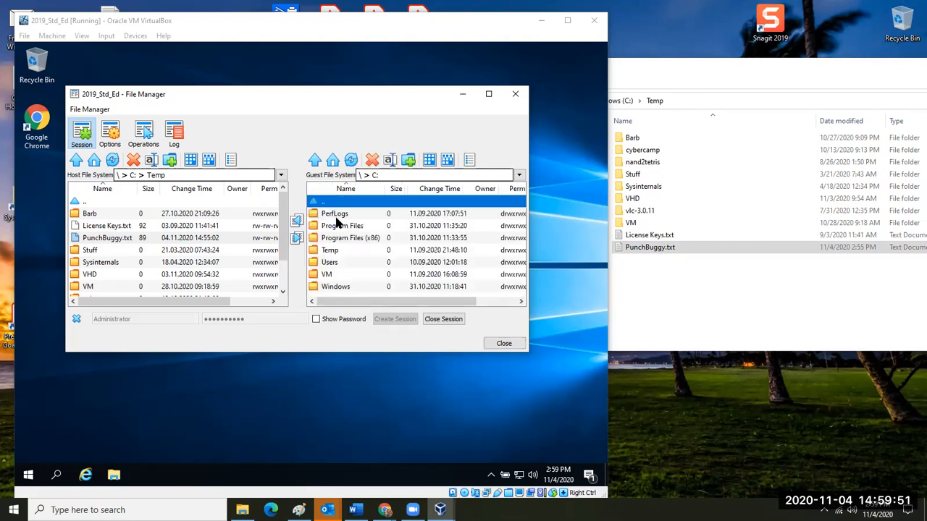
pyautogui.doubleClick(330, 262)
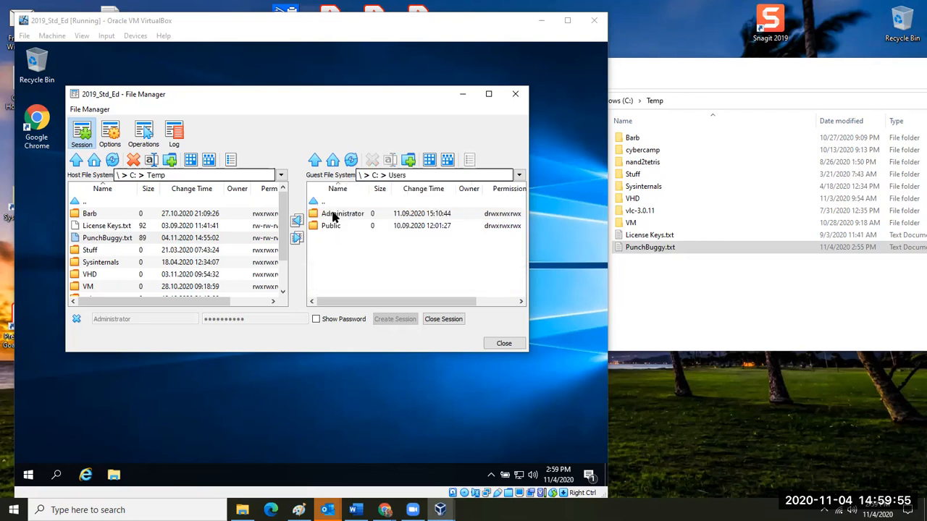
pyautogui.doubleClick(333, 214)
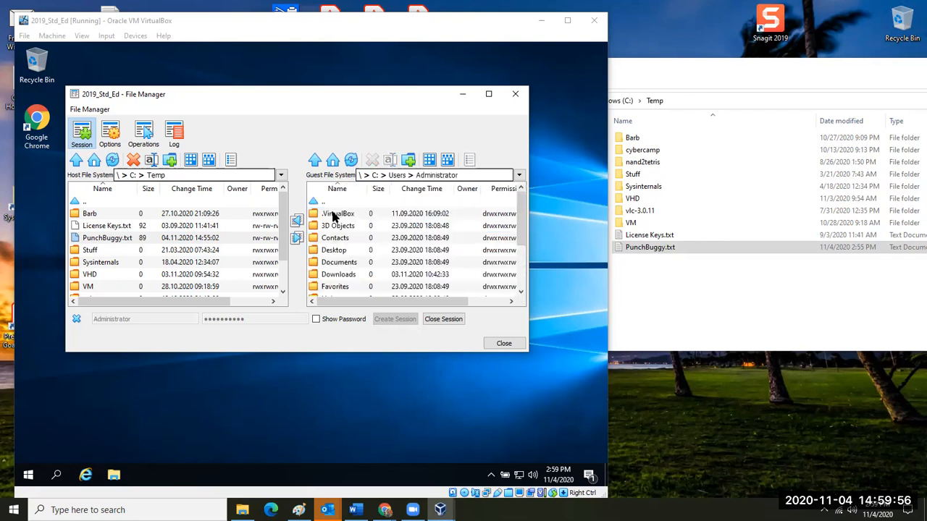
pyautogui.doubleClick(337, 250)
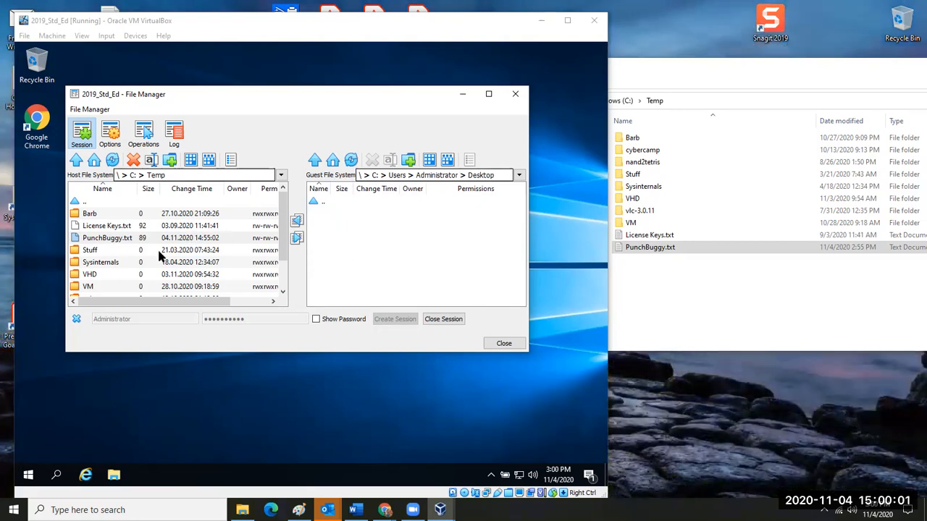
# - Copy PunchBuggy.txt from the host's Temp folder to the guest's Desktop folder and close the File Manager
pyautogui.click(122, 239)
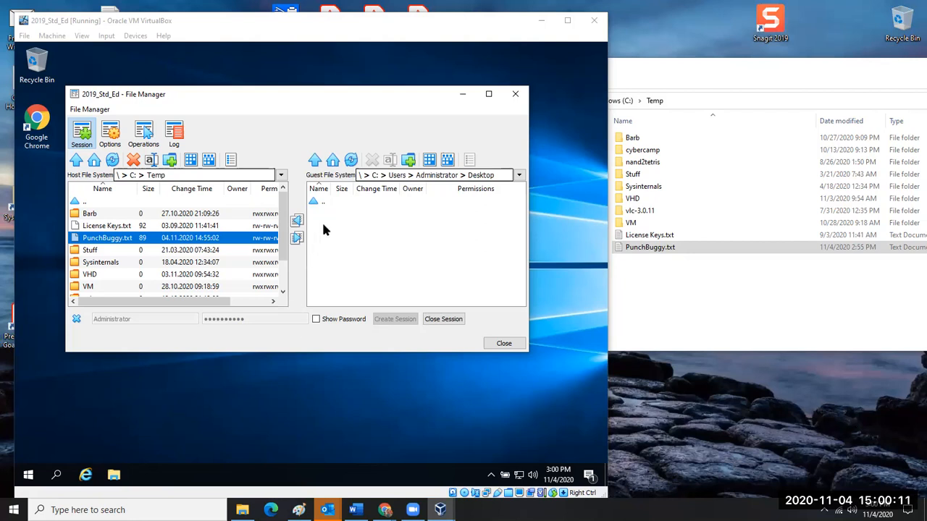
pyautogui.click(298, 238)
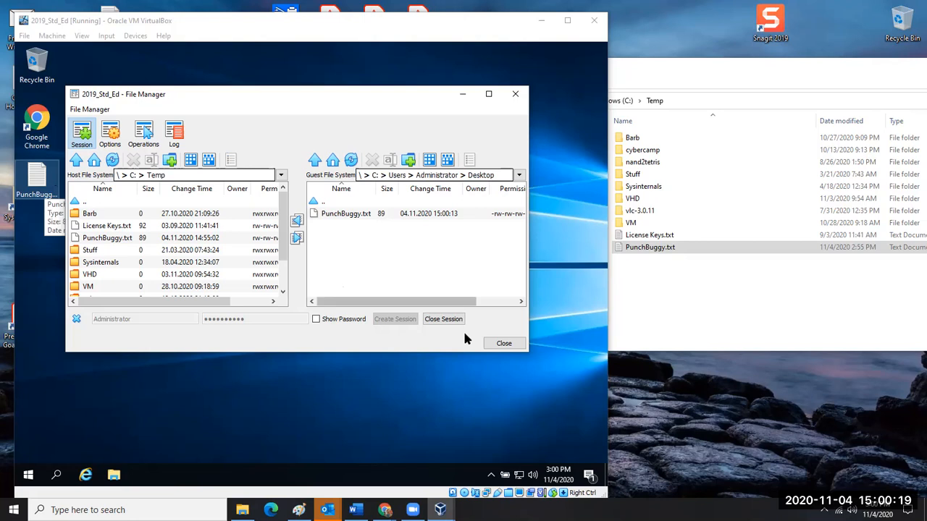
pyautogui.click(491, 346)
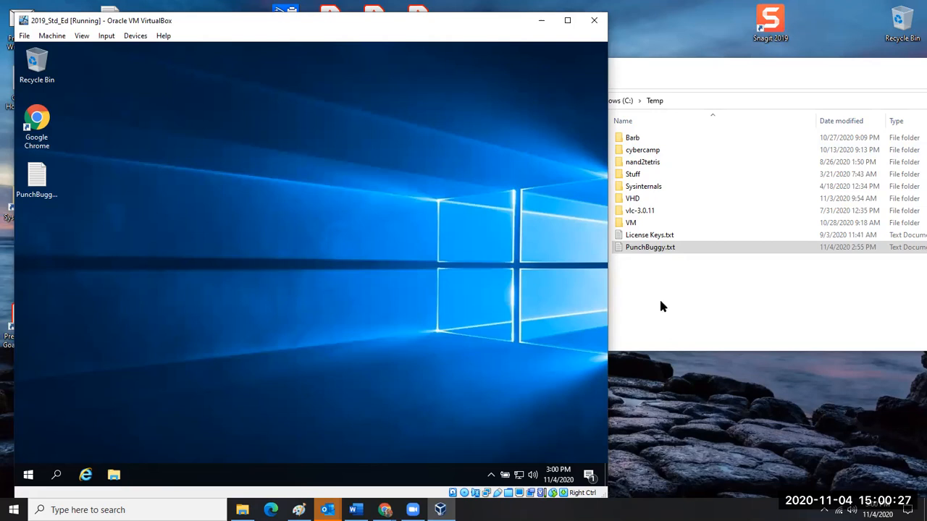
# - Try to copy PunchBuggy.txt from the host's Temp folder and paste it onto the guest's desktop
pyautogui.rightClick(658, 249)
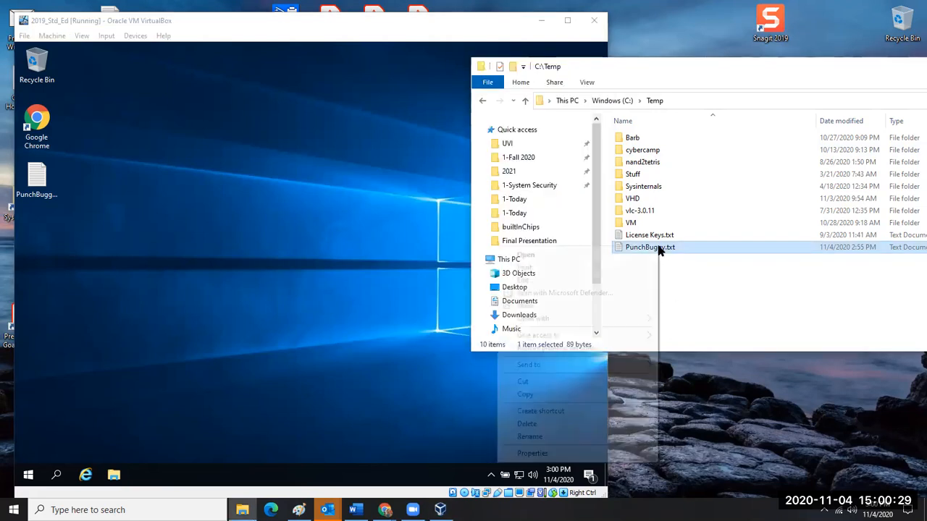
pyautogui.click(587, 394)
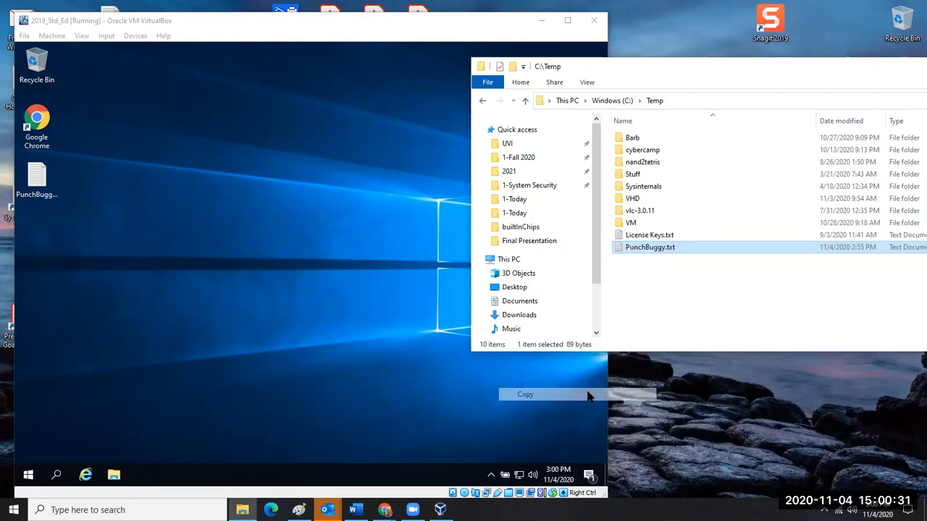
pyautogui.click(307, 328)
pyautogui.rightClick(308, 327)
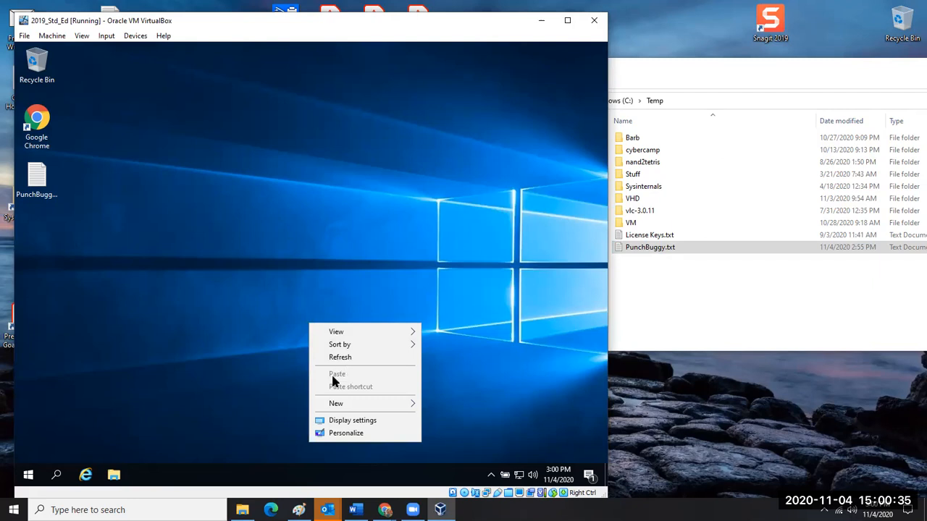
pyautogui.click(542, 323)
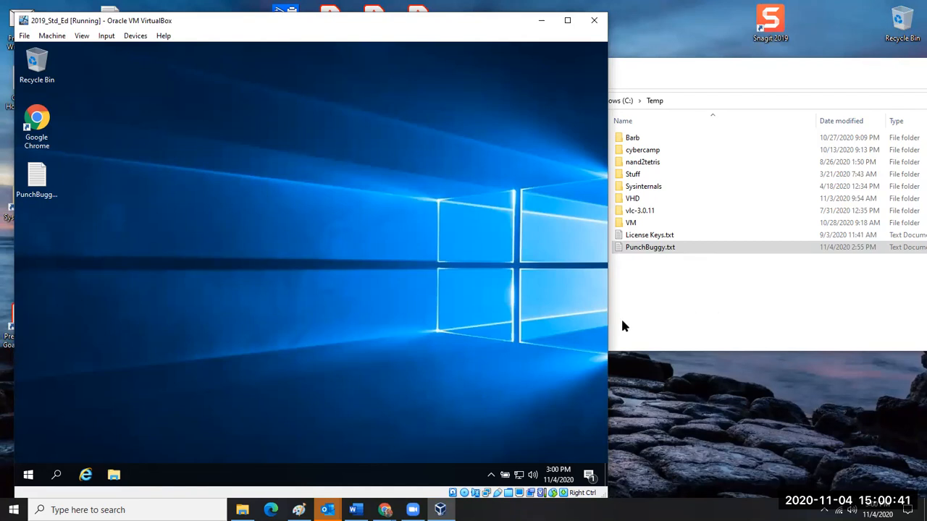
pyautogui.moveTo(647, 247); pyautogui.dragTo(657, 275)
pyautogui.click(144, 286)
pyautogui.click(58, 37)
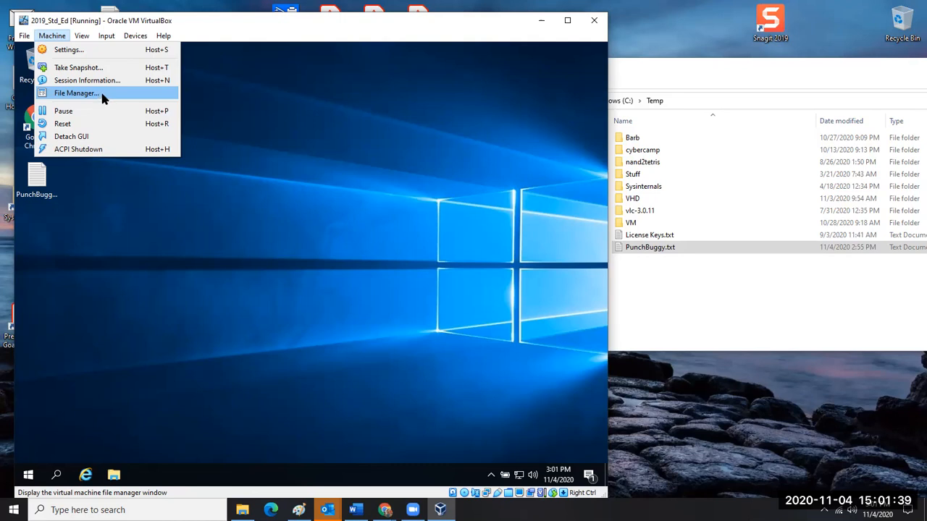
pyautogui.click(340, 138)
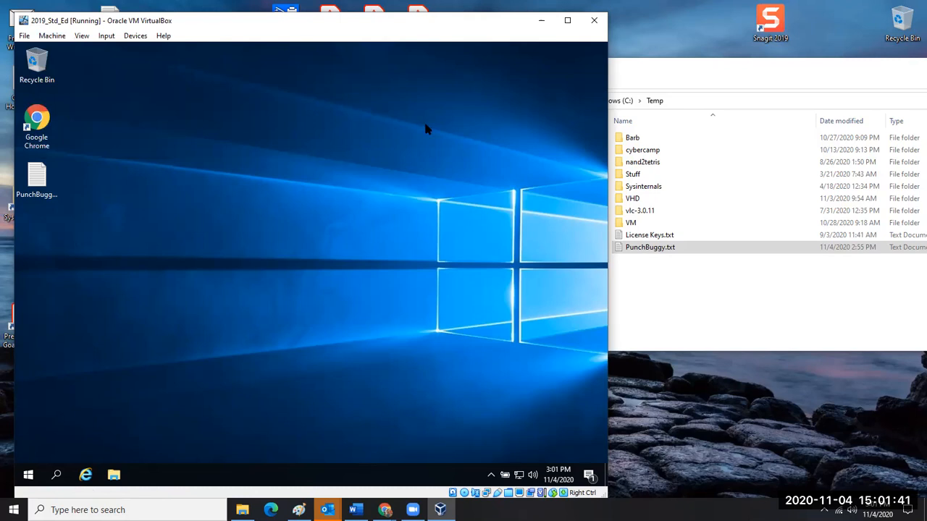
pyautogui.click(60, 40)
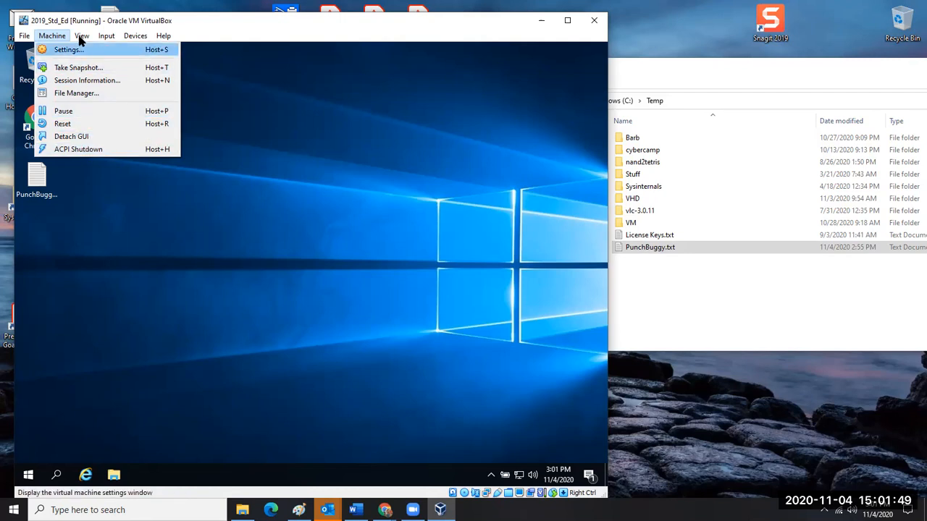
pyautogui.moveTo(78, 38)
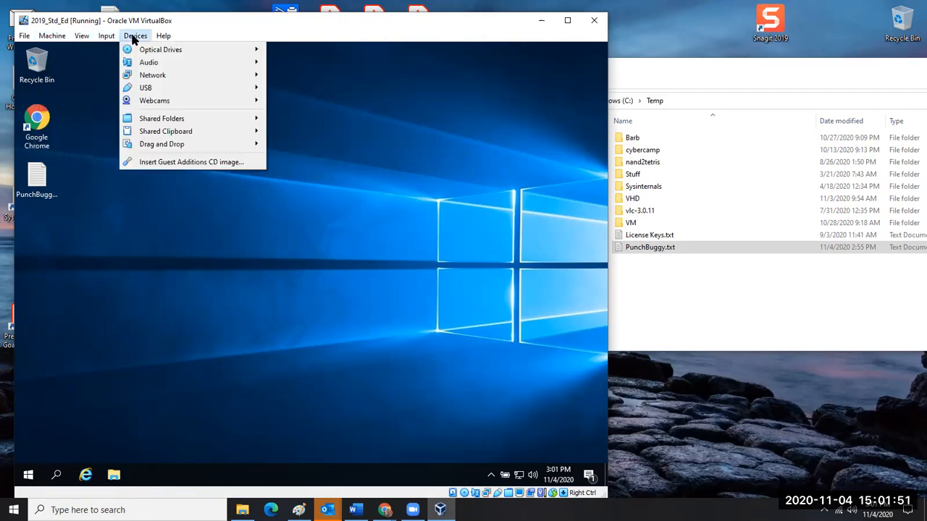
pyautogui.moveTo(154, 37)
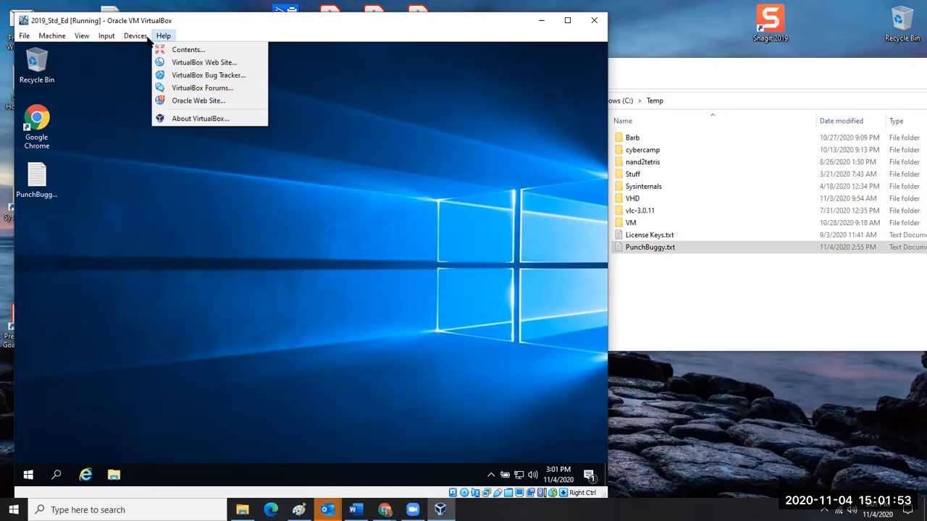
pyautogui.click(107, 255)
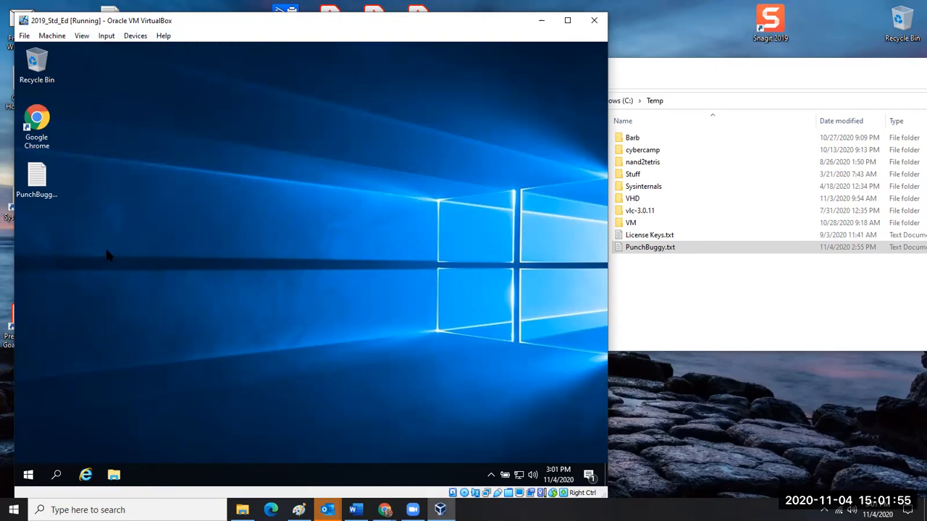
# - Pause the 2019_Std_Ed machine, switch to the host's Temp folder window and back, and resume the machine
pyautogui.click(62, 37)
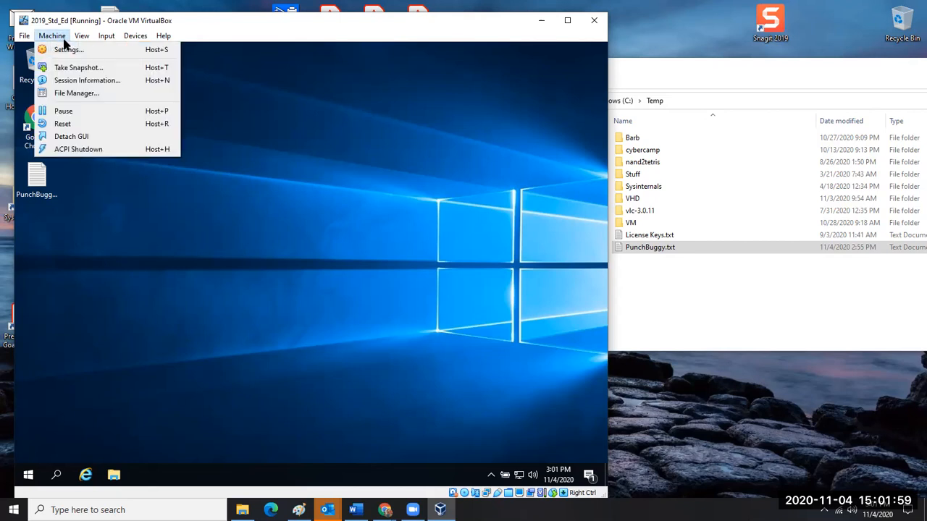
pyautogui.click(68, 116)
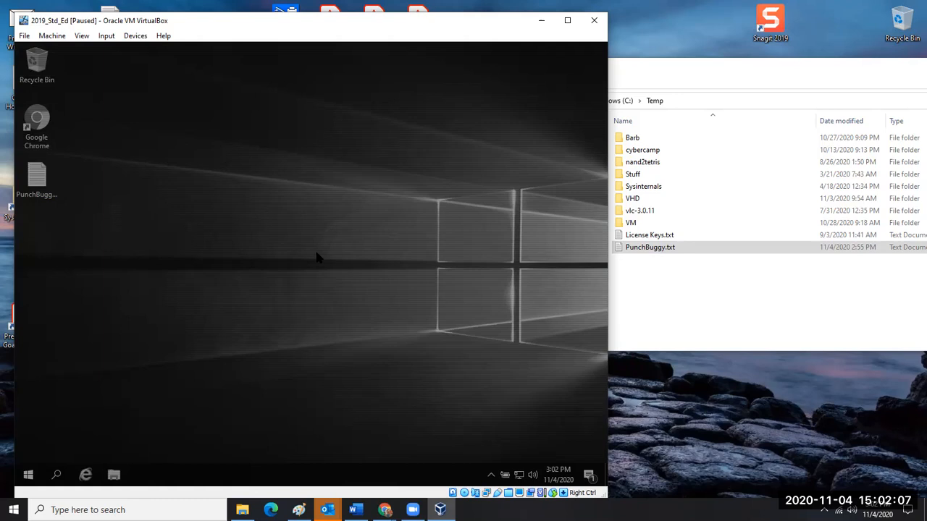
pyautogui.click(716, 285)
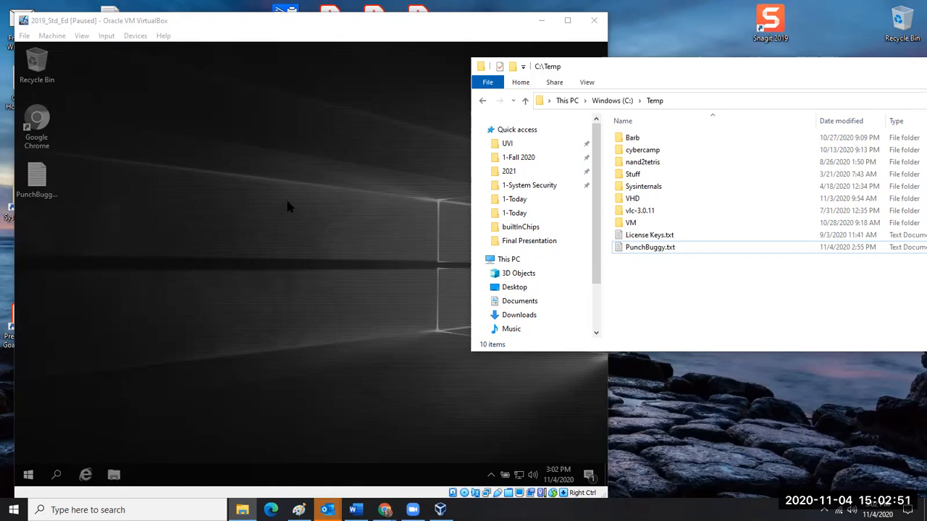
pyautogui.click(207, 161)
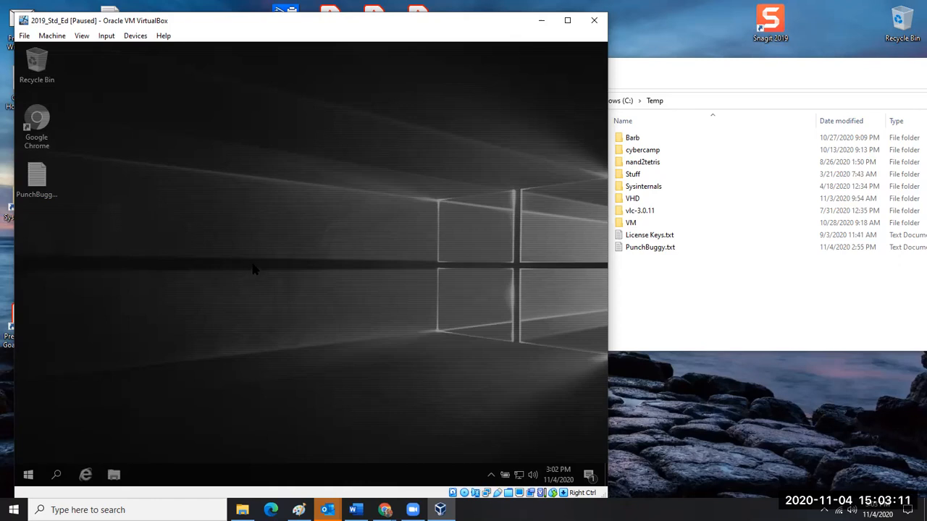
pyautogui.click(63, 38)
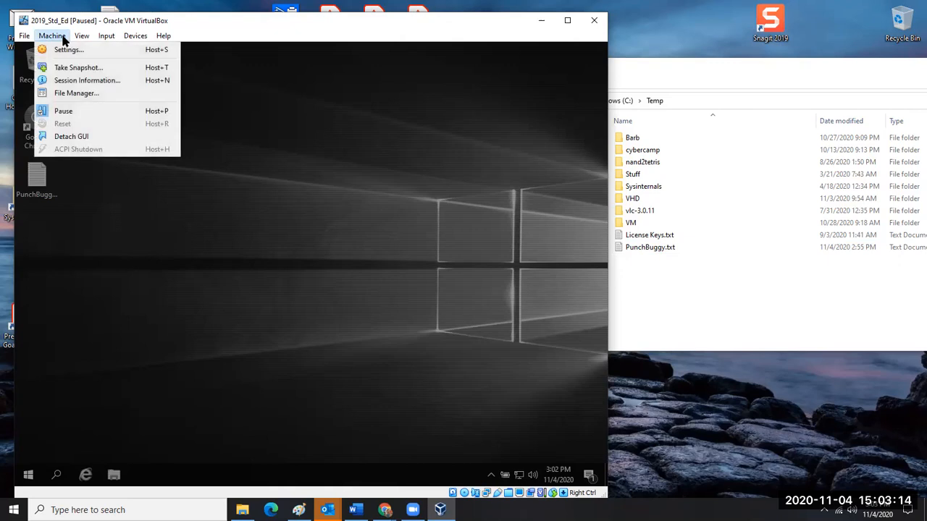
pyautogui.click(76, 110)
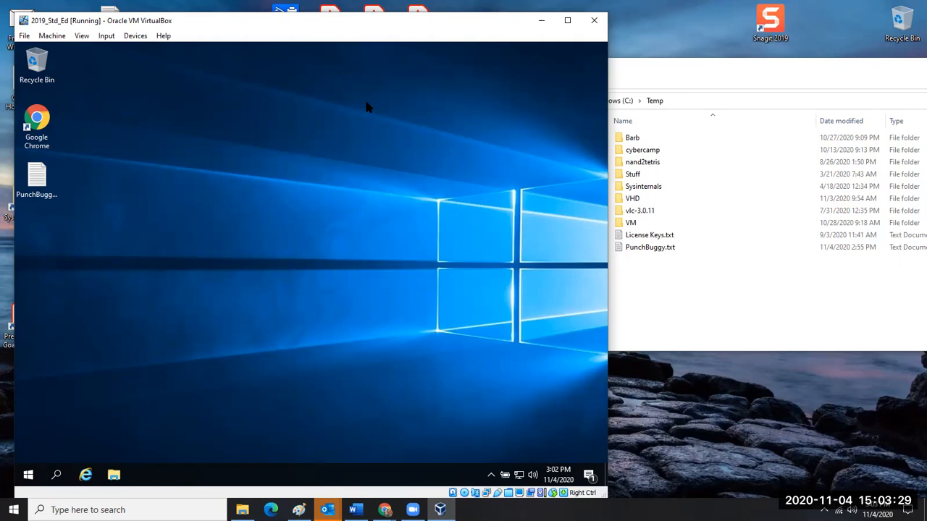
# - Pause the 2019_Std_Ed machine a second time and resume it
pyautogui.click(52, 35)
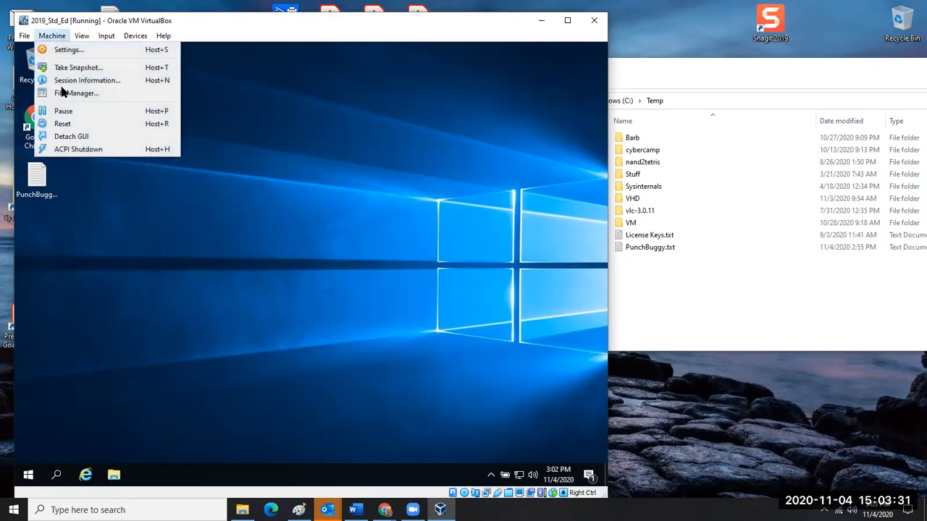
pyautogui.click(64, 111)
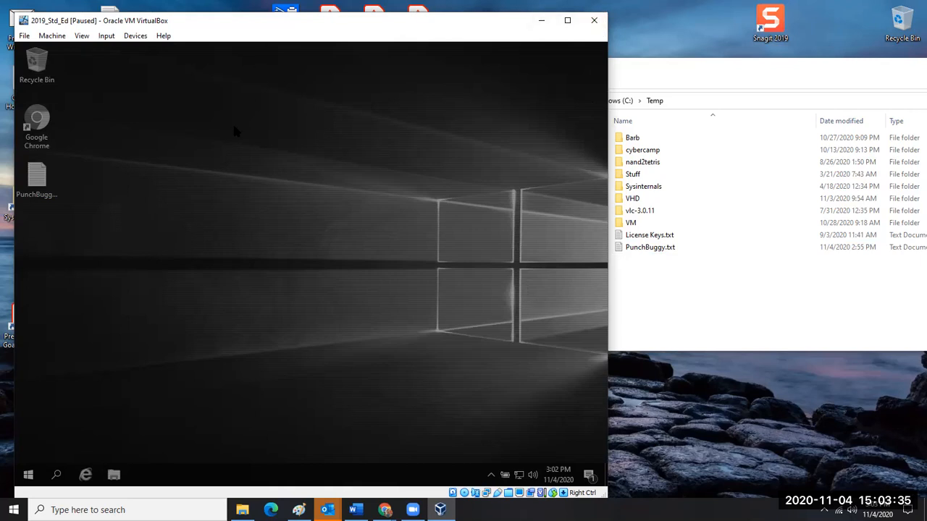
pyautogui.click(64, 36)
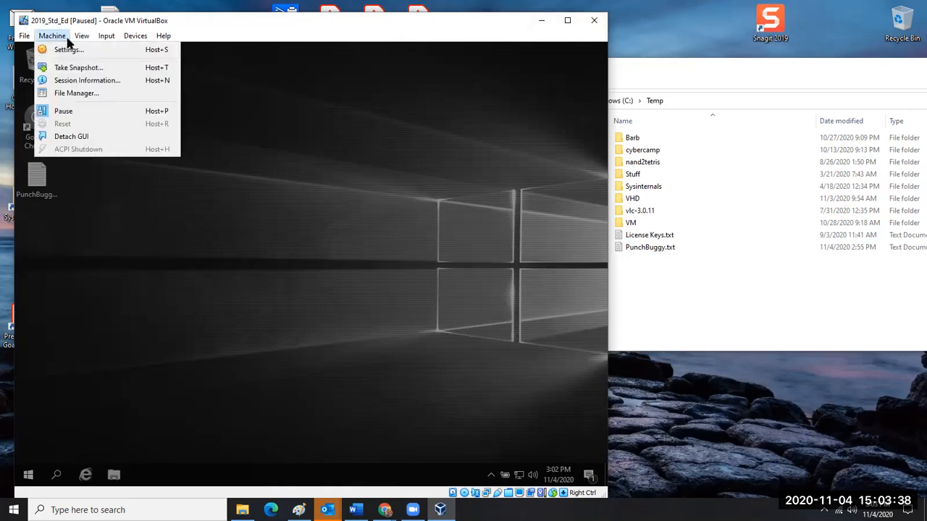
pyautogui.click(64, 110)
pyautogui.click(52, 36)
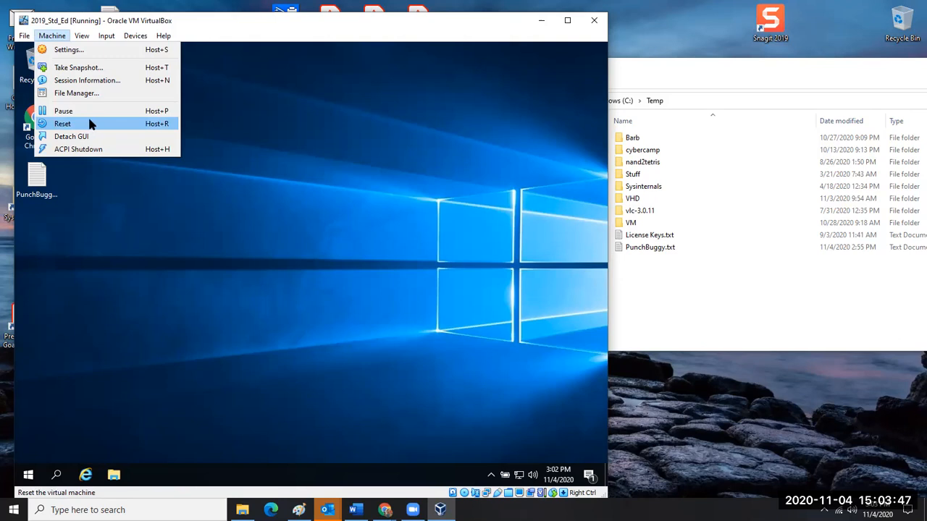
pyautogui.click(86, 207)
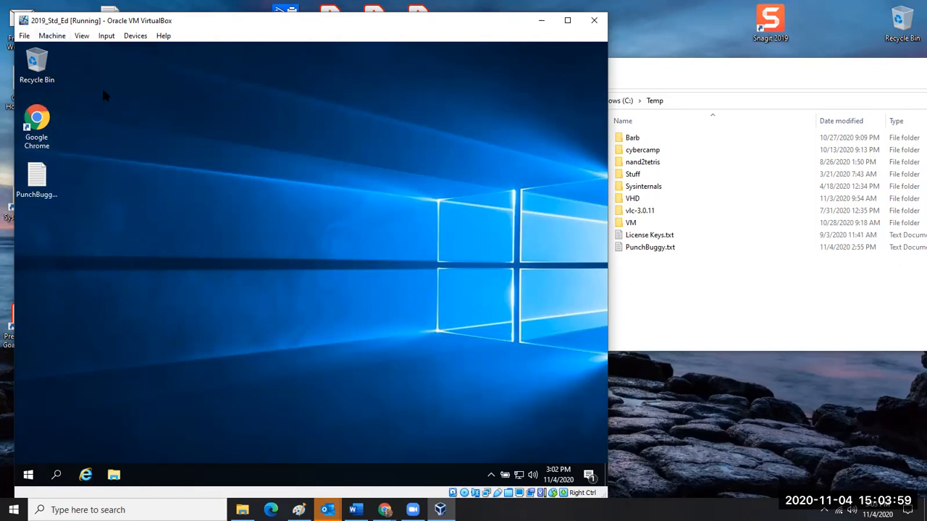
# - Check the machine's Reset command, then switch to Chrome and search for "PC reset buttons on front panel"
pyautogui.click(62, 36)
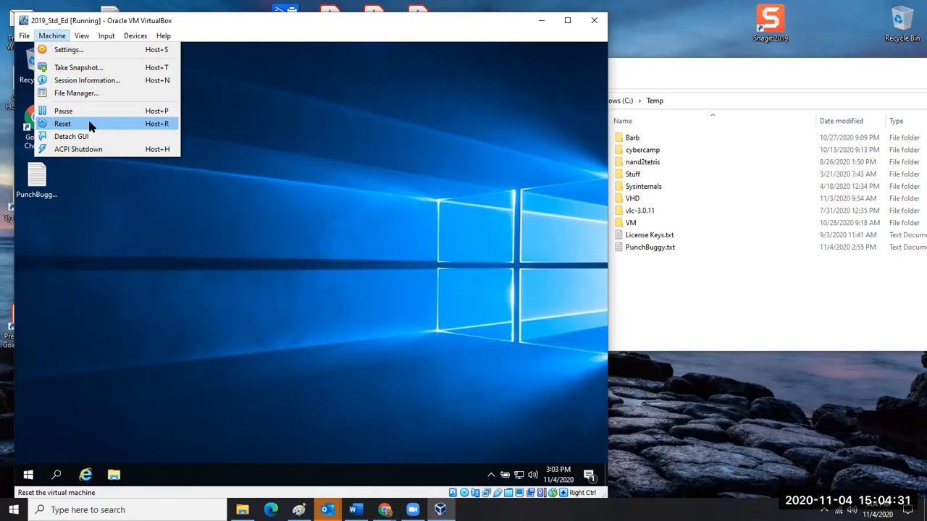
pyautogui.click(727, 444)
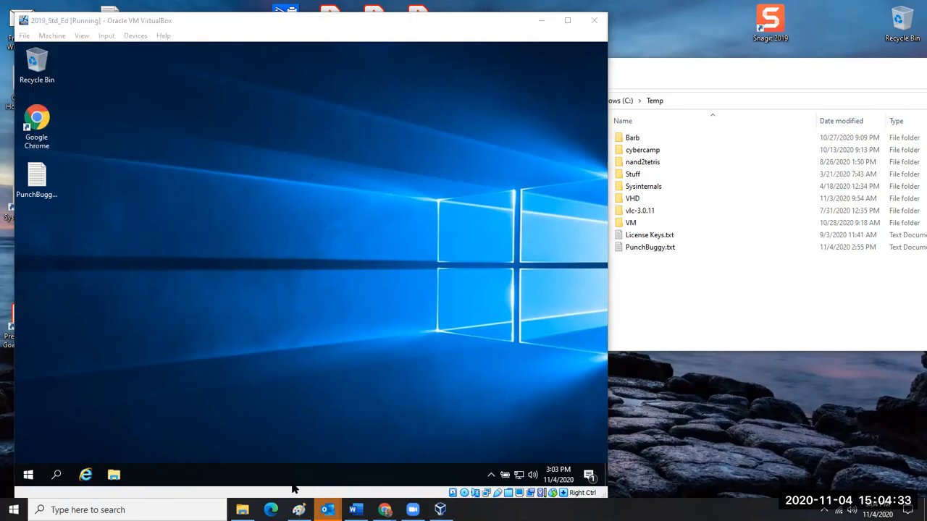
pyautogui.moveTo(382, 508)
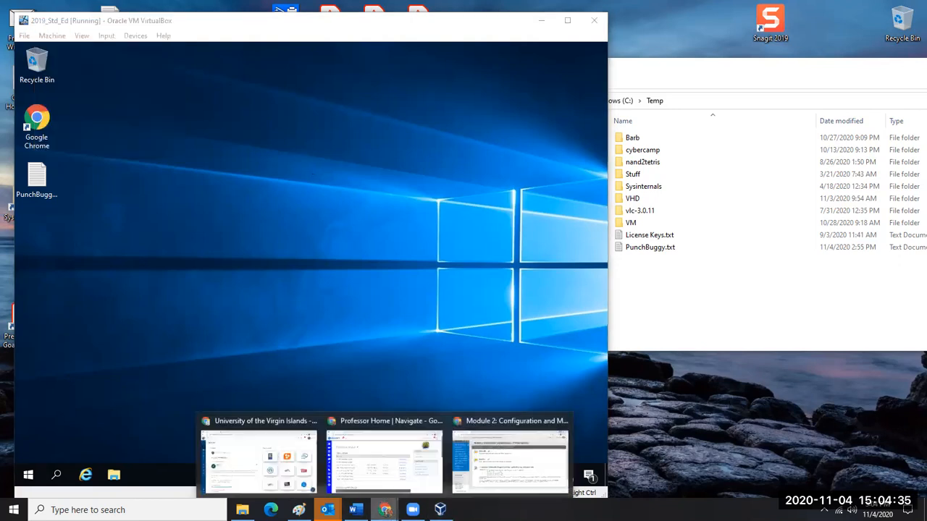
pyautogui.click(378, 469)
pyautogui.click(151, 11)
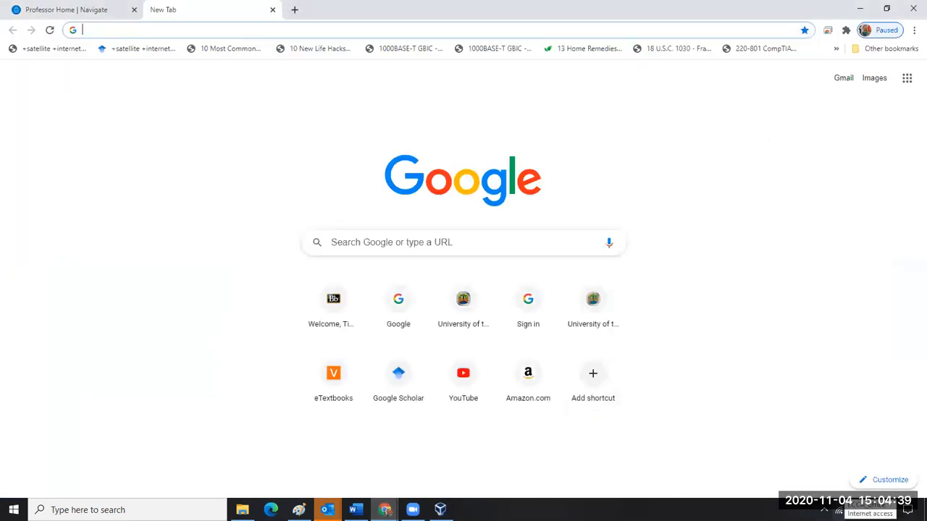
pyautogui.write('P')
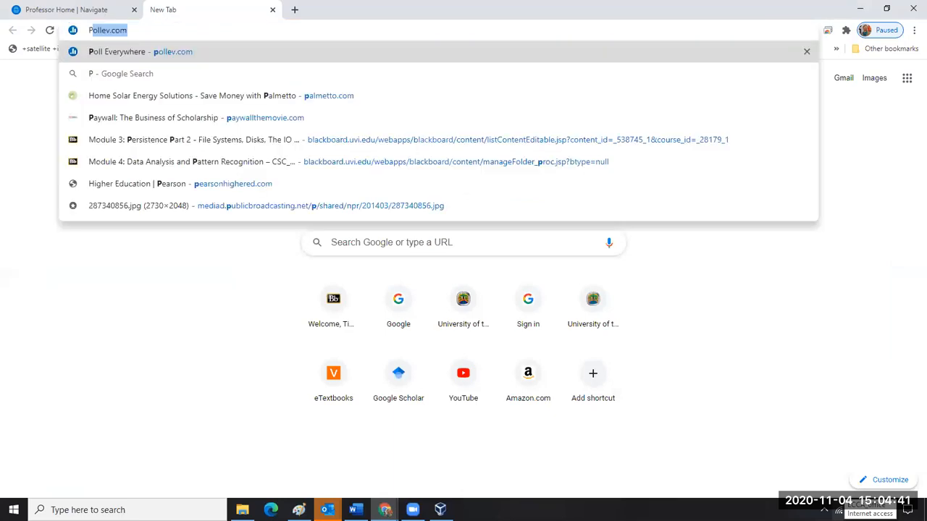
pyautogui.write('C rese')
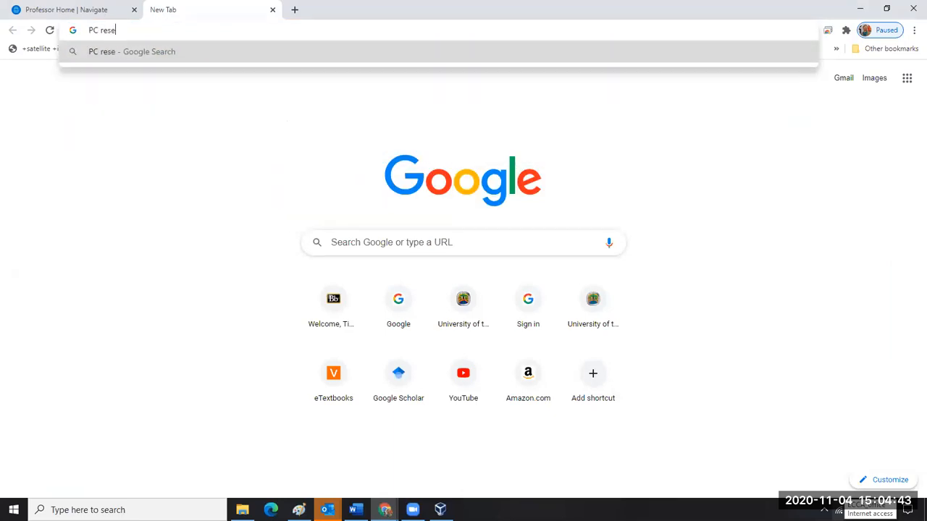
pyautogui.write('t butt')
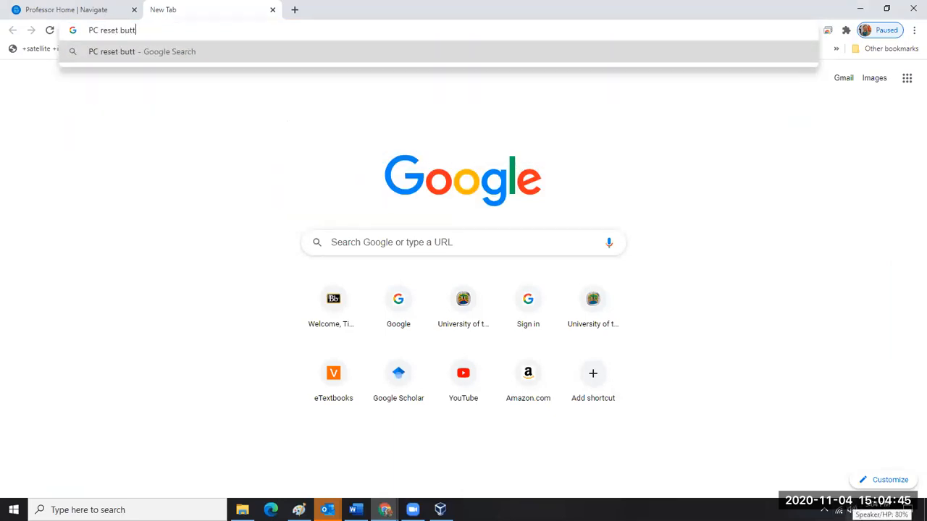
pyautogui.write('ons on ')
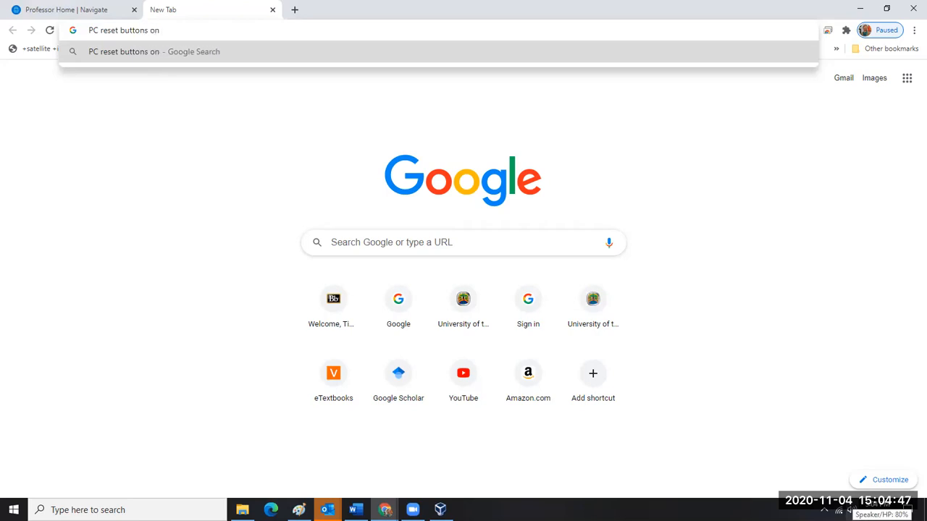
pyautogui.write('front pane')
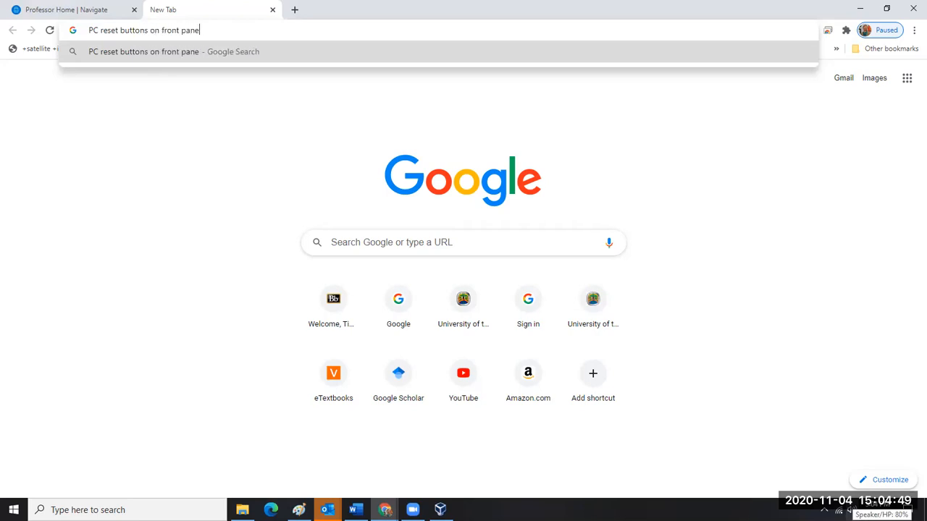
pyautogui.write('l')
pyautogui.press('Return')
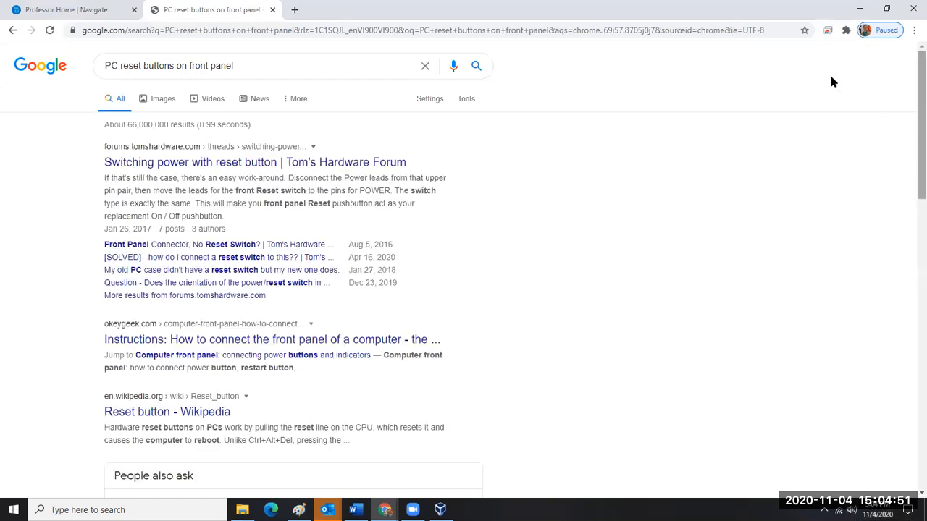
# - Browse the image results for examples of PC front-panel power and reset buttons, then return to the 2019_Std_Ed machine window
pyautogui.click(162, 98)
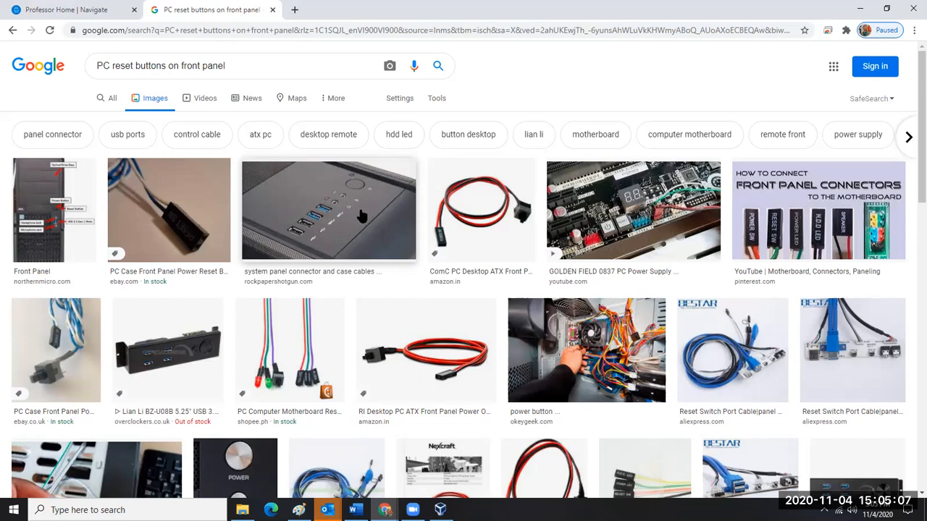
pyautogui.scroll(-2, 360, 218)
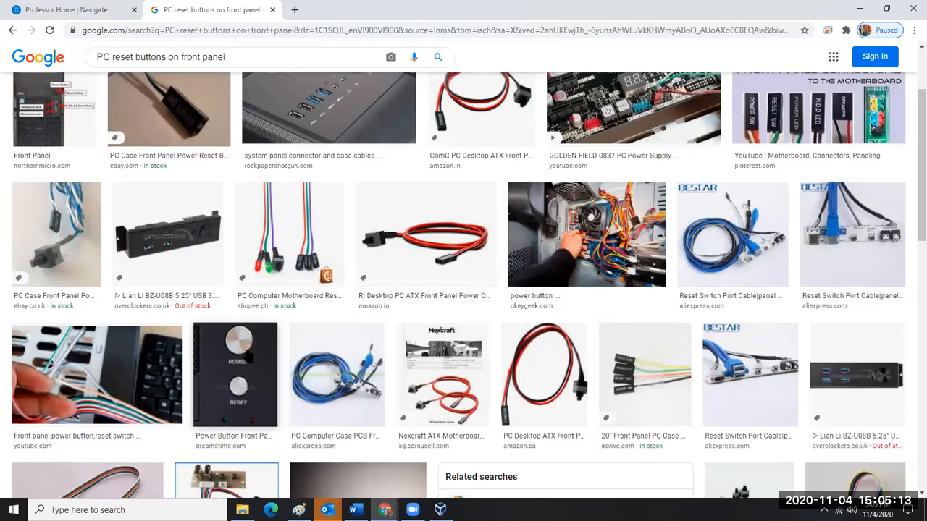
pyautogui.scroll(1, 384, 150)
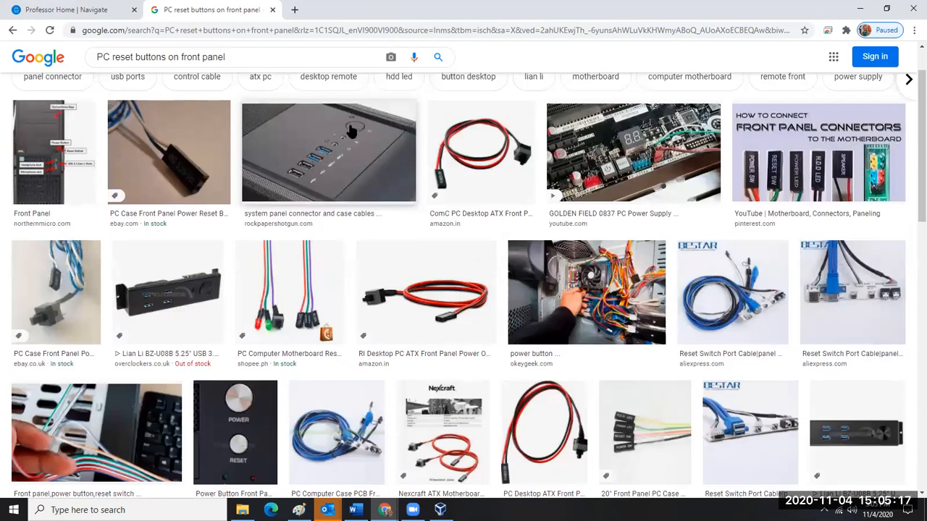
pyautogui.scroll(-2, 284, 229)
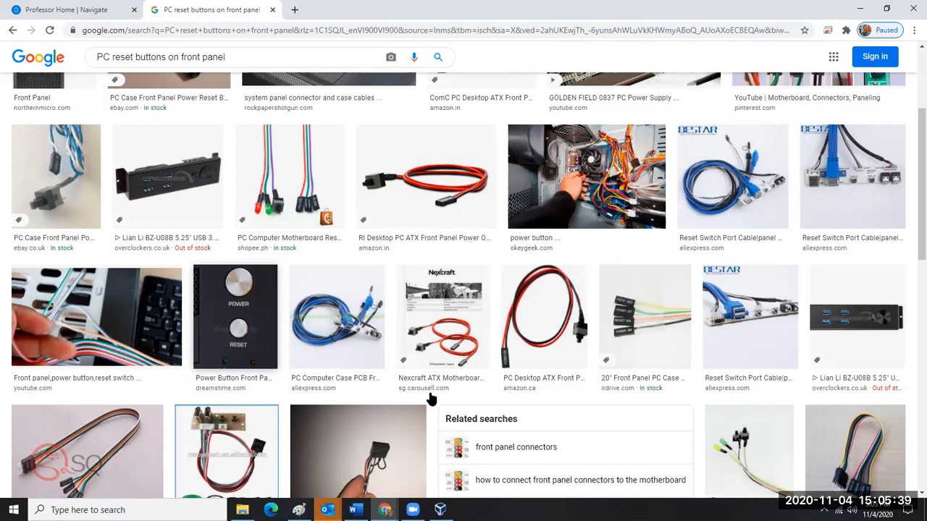
pyautogui.moveTo(441, 510)
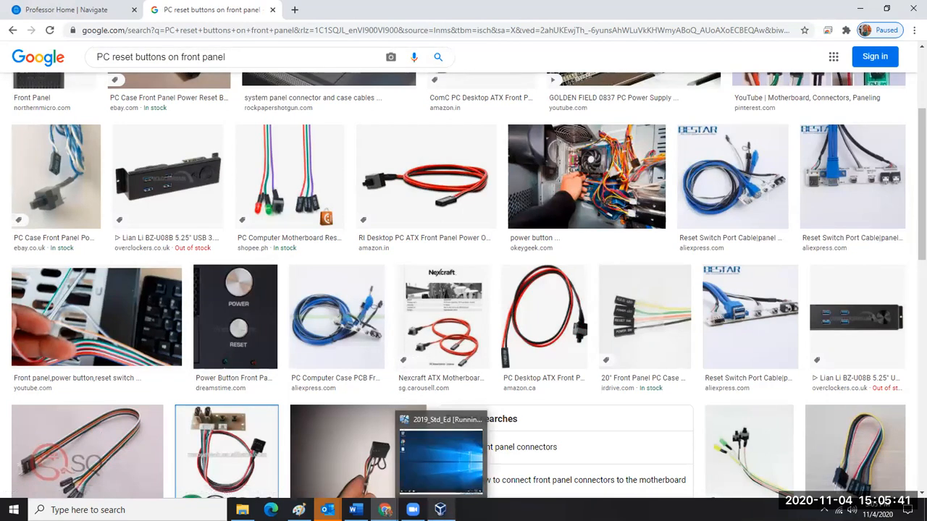
pyautogui.click(440, 456)
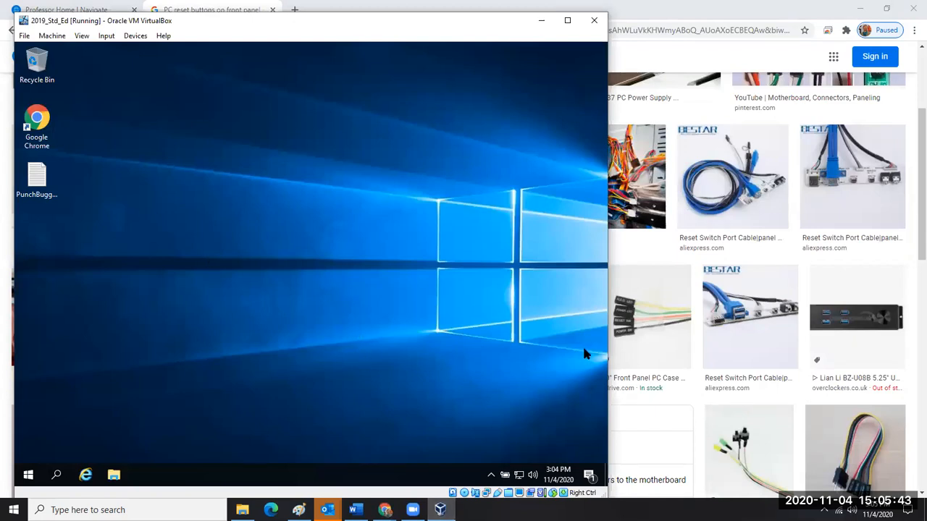
# - Open the guest's Start menu and show its Shut down and Restart options, switching briefly to the Chrome image results and back
pyautogui.click(655, 17)
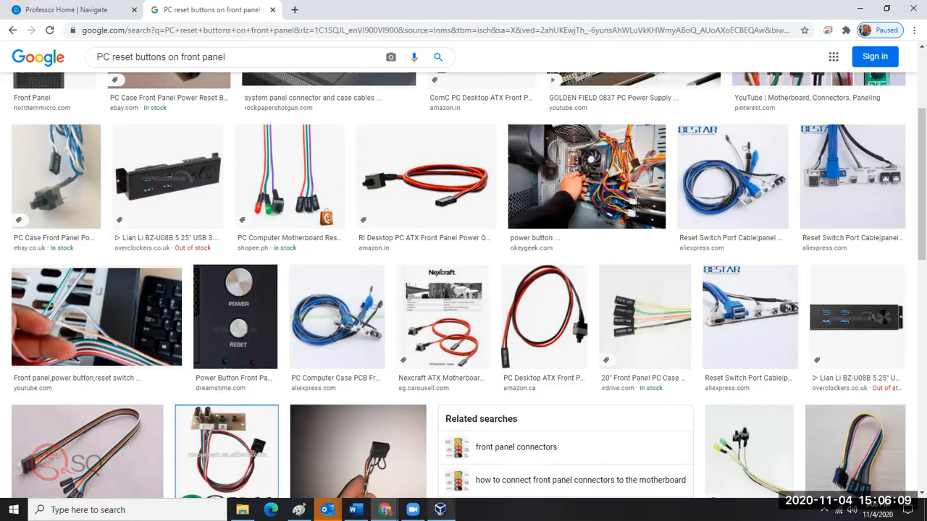
pyautogui.click(441, 510)
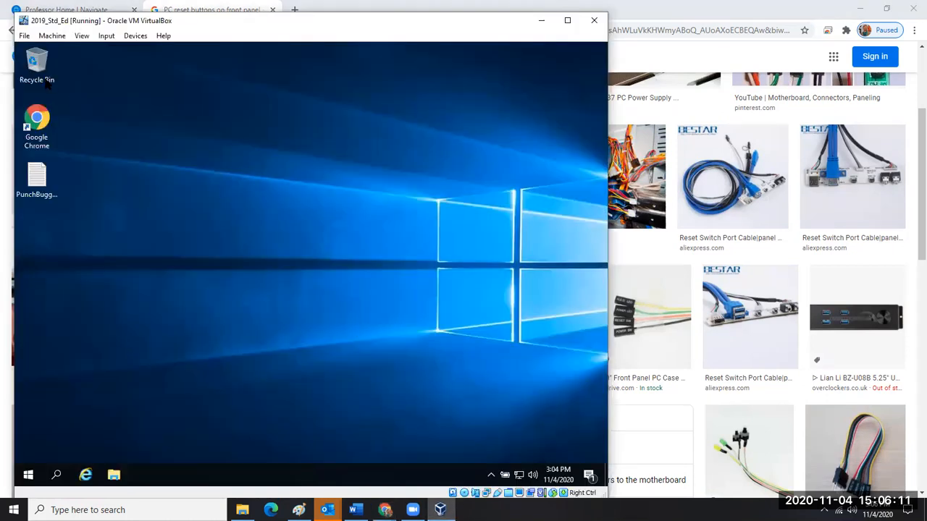
pyautogui.click(52, 36)
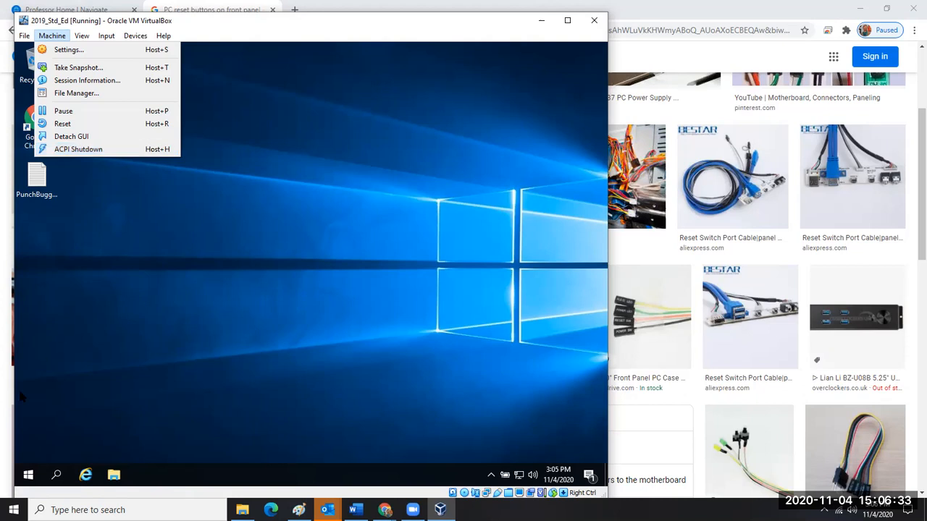
pyautogui.click(29, 476)
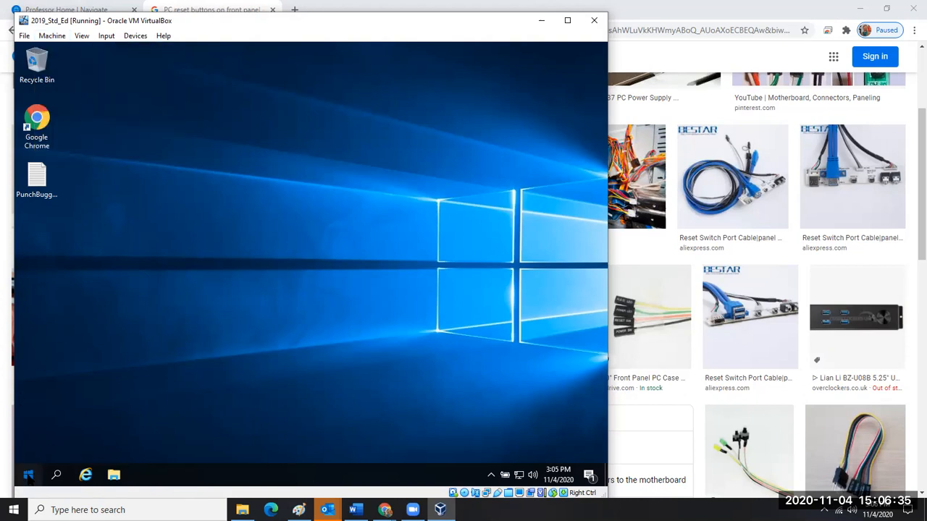
pyautogui.click(29, 475)
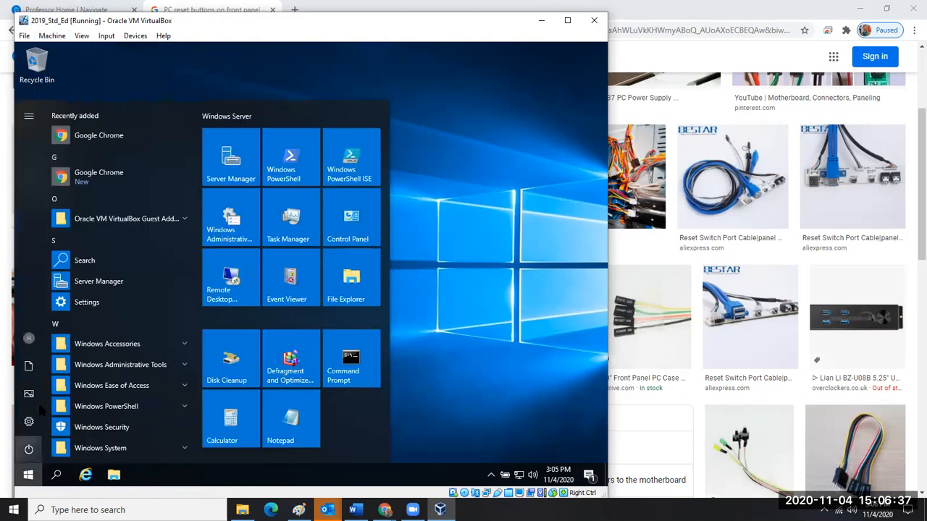
pyautogui.click(29, 449)
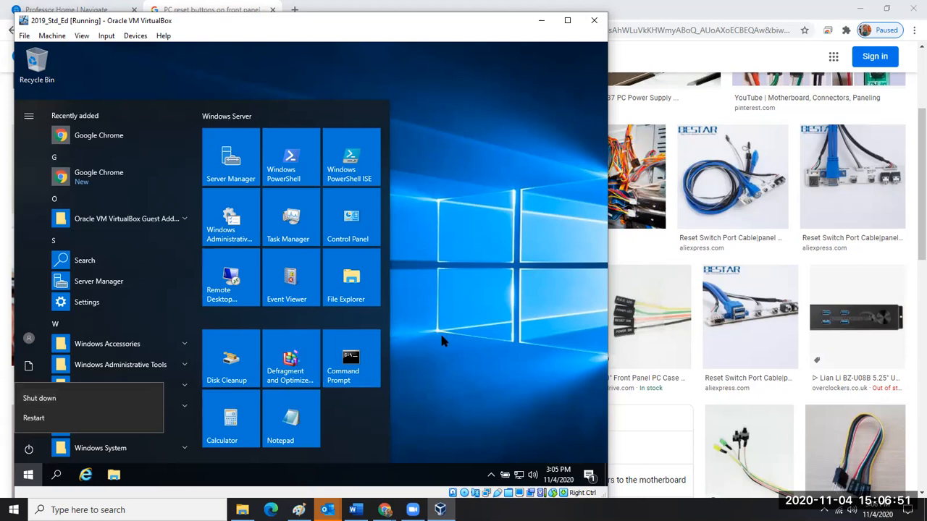
pyautogui.click(663, 8)
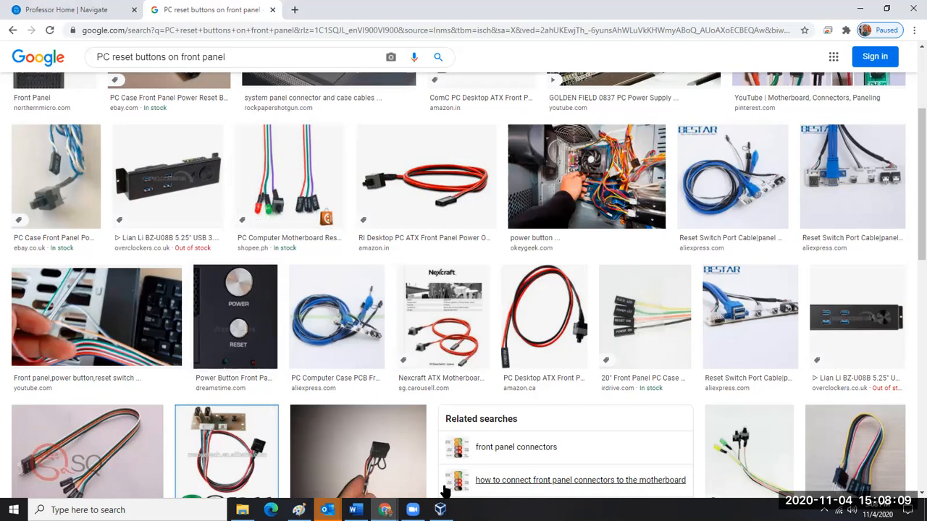
pyautogui.click(440, 510)
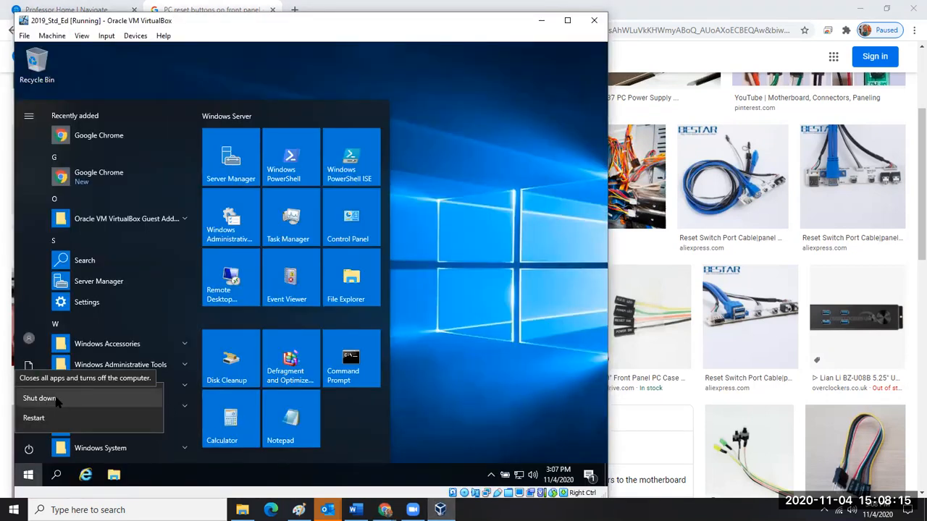
# - Sign out of the guest's Administrator account and try to shut the machine down with ACPI Shutdown from its lock screen
pyautogui.click(56, 36)
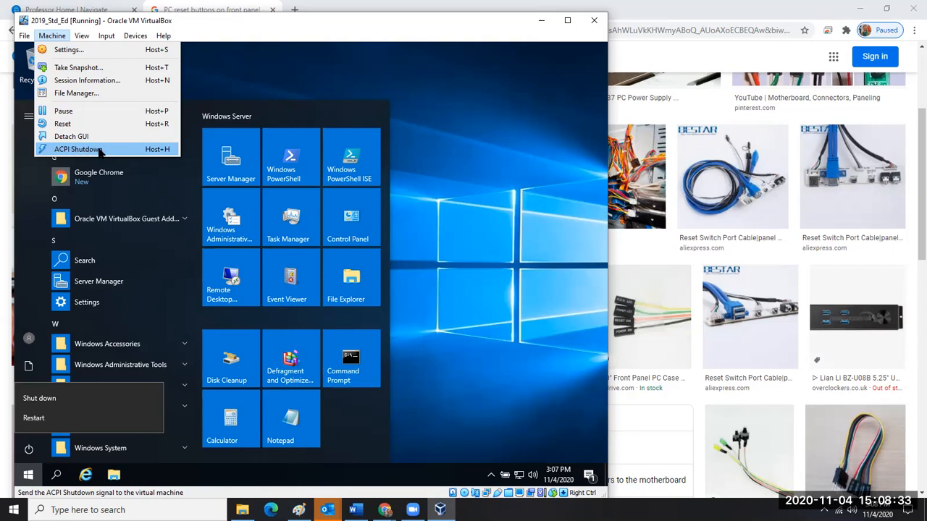
pyautogui.click(424, 219)
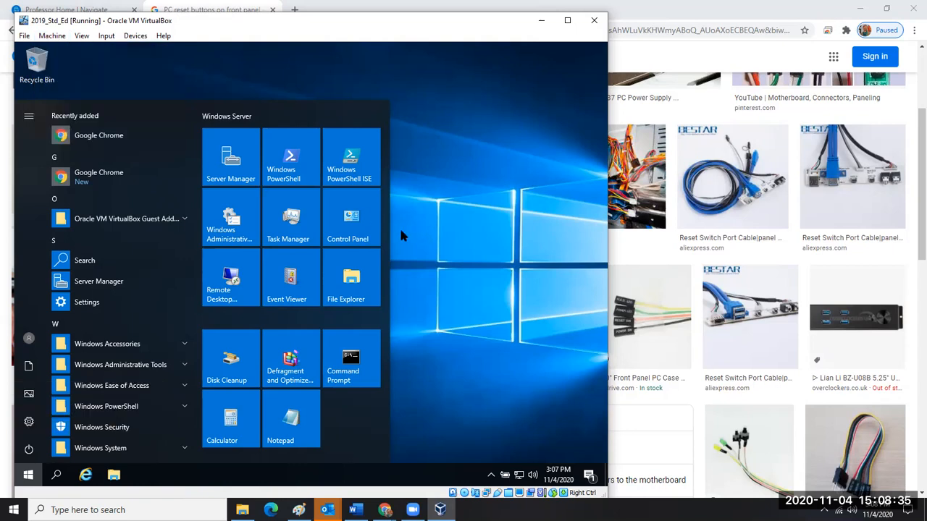
pyautogui.click(40, 339)
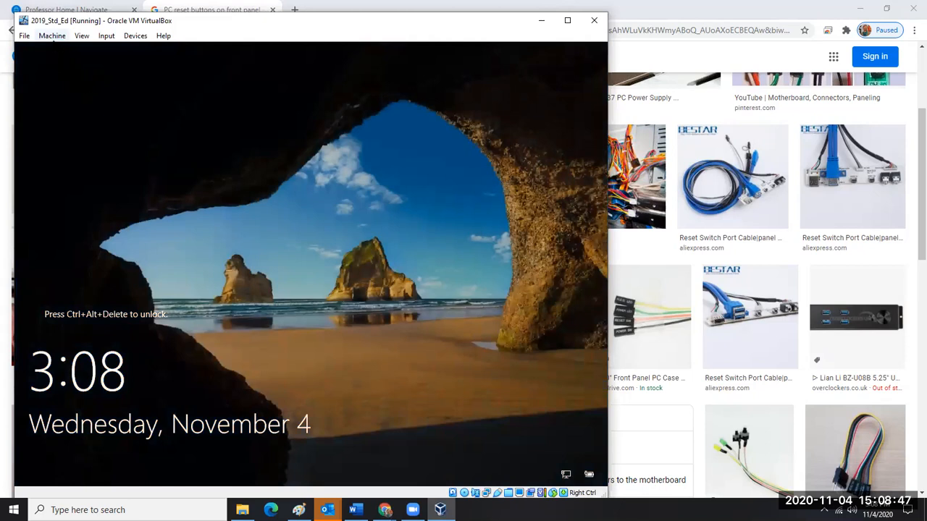
pyautogui.click(56, 38)
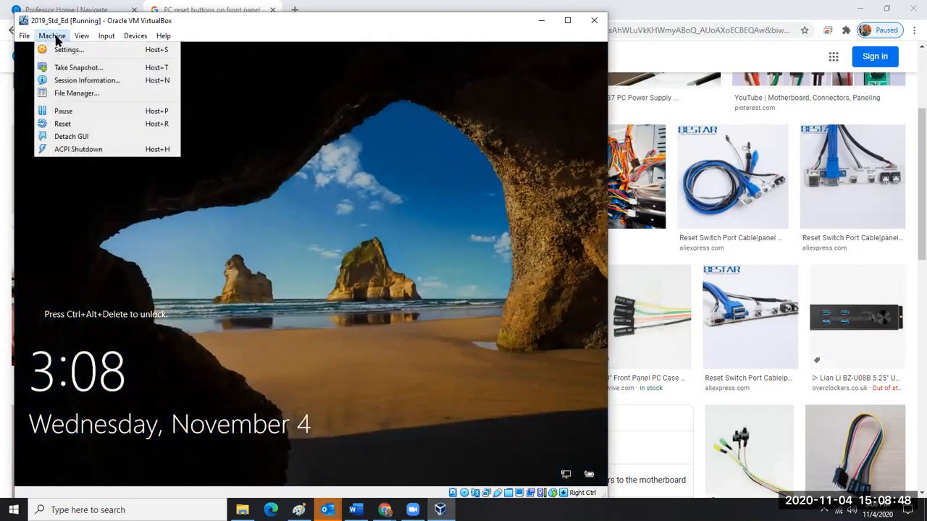
pyautogui.click(78, 149)
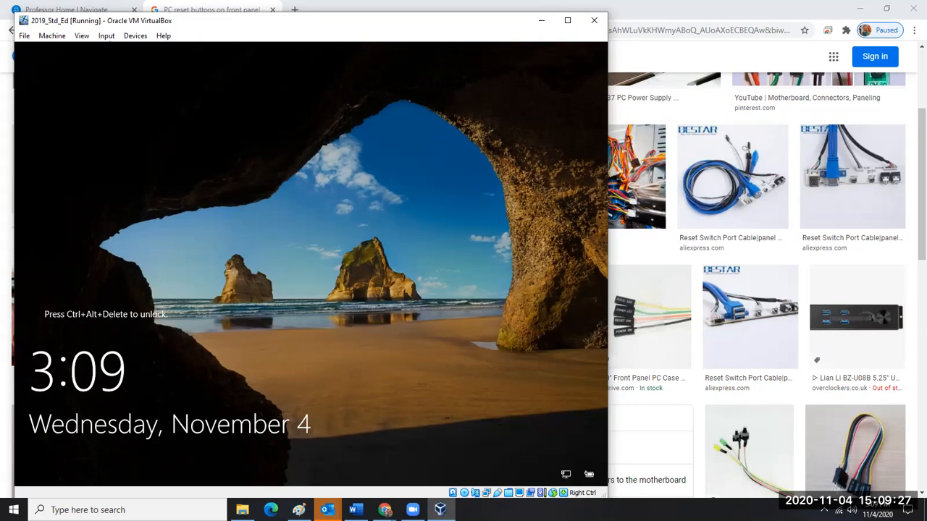
# - Send Ctrl-Alt-Del to the guest and sign in as Administrator with the account password
pyautogui.click(107, 35)
pyautogui.moveTo(124, 51)
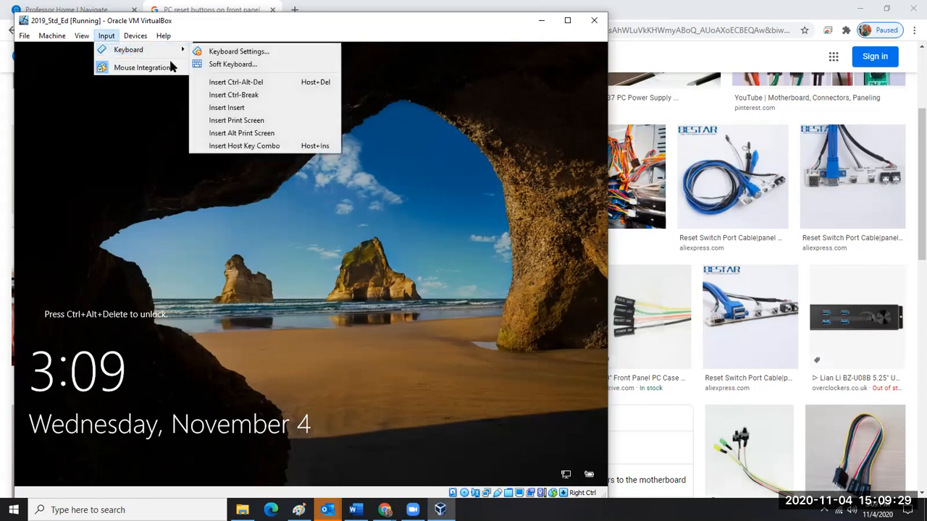
pyautogui.click(222, 82)
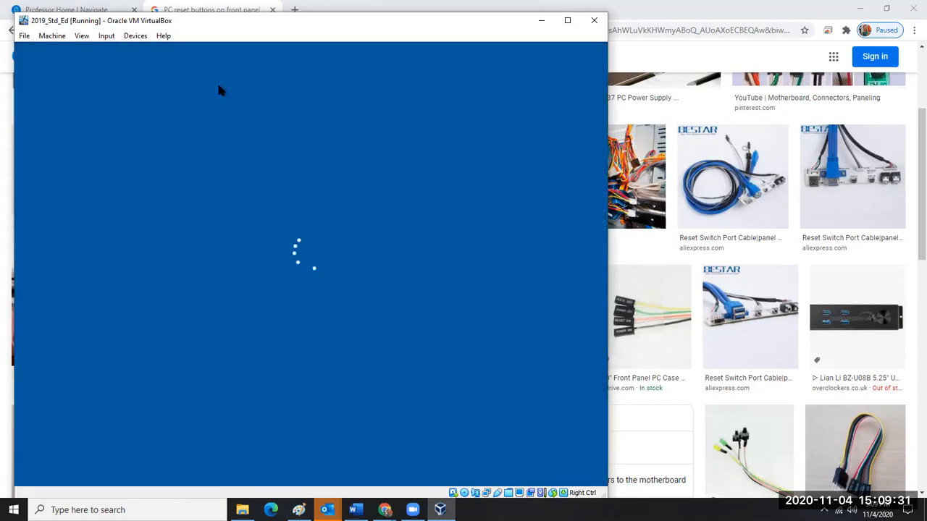
pyautogui.write('*********')
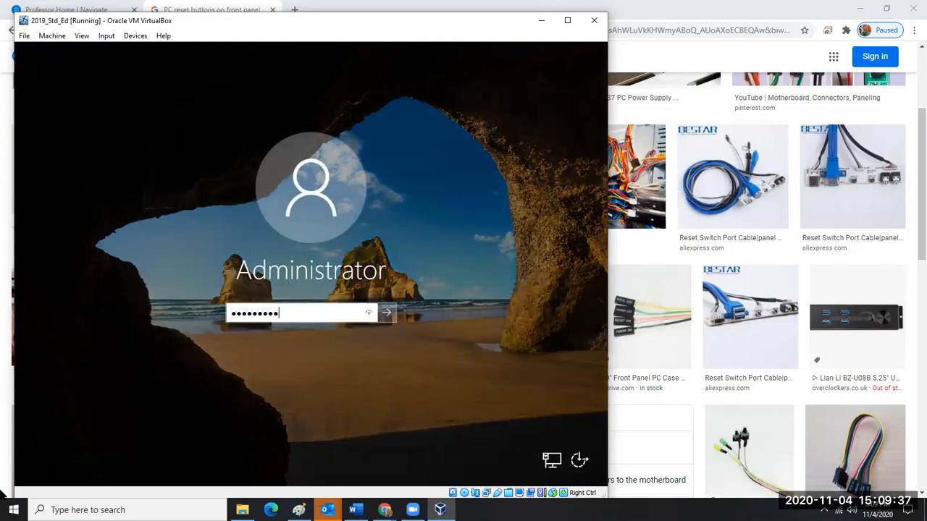
pyautogui.write('*')
pyautogui.press('Return')
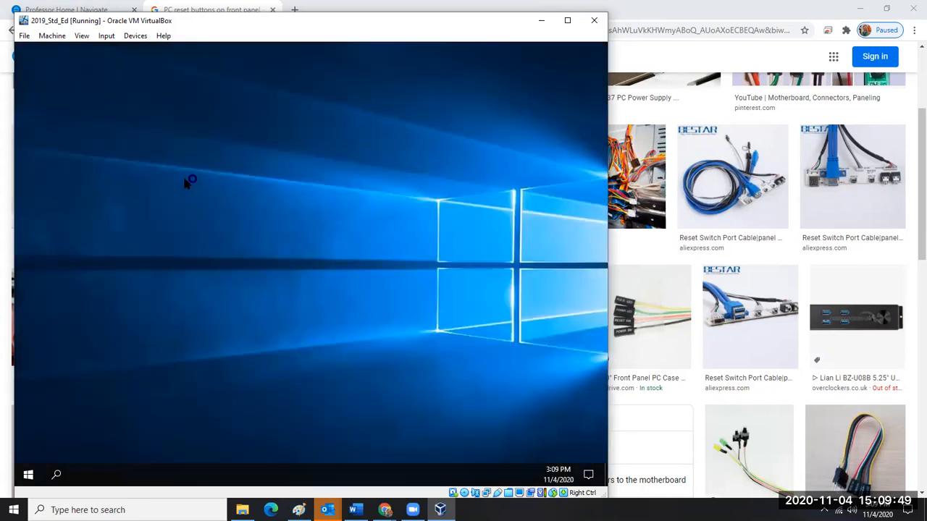
# - Try to shut down the signed-in 2019_Std_Ed machine with ACPI Shutdown
pyautogui.click(57, 37)
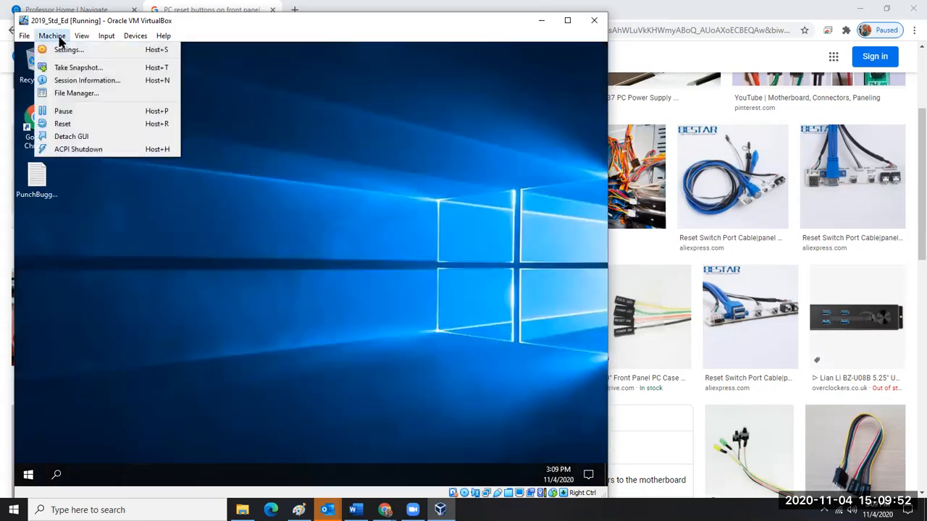
pyautogui.click(82, 149)
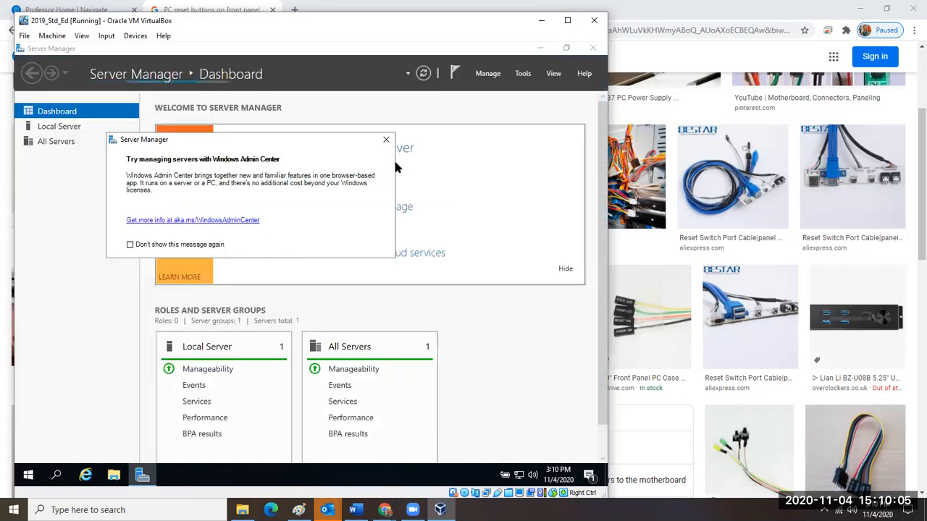
# - Close the guest's Server Manager notice and window, and reset the 2019_Std_Ed machine, confirming the reset
pyautogui.click(386, 139)
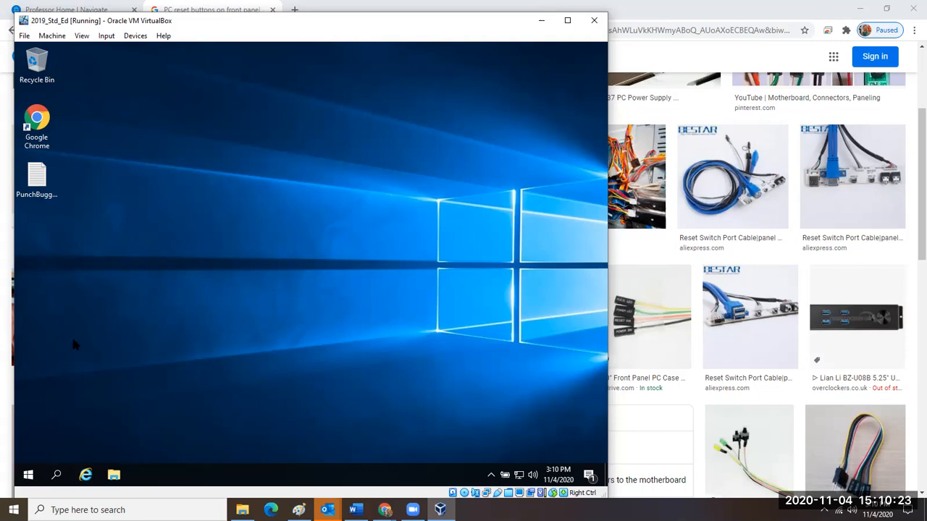
pyautogui.click(50, 38)
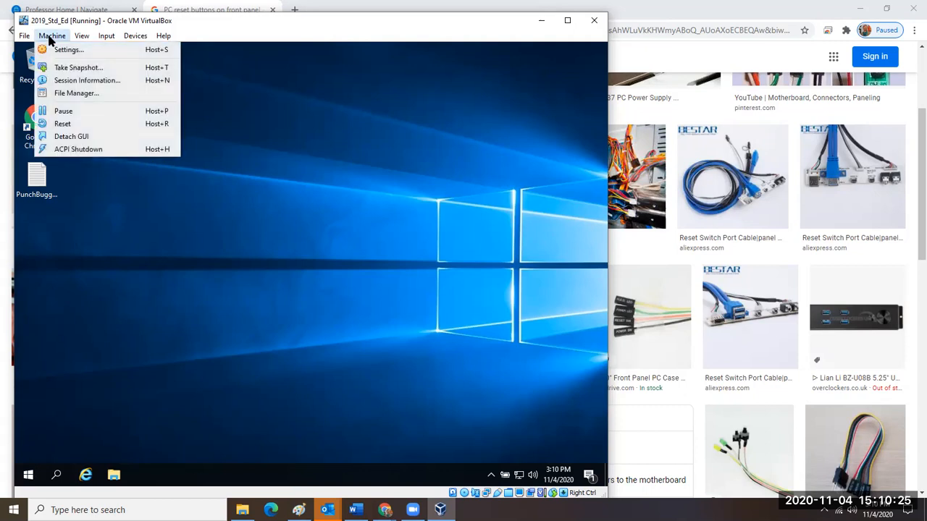
pyautogui.click(69, 124)
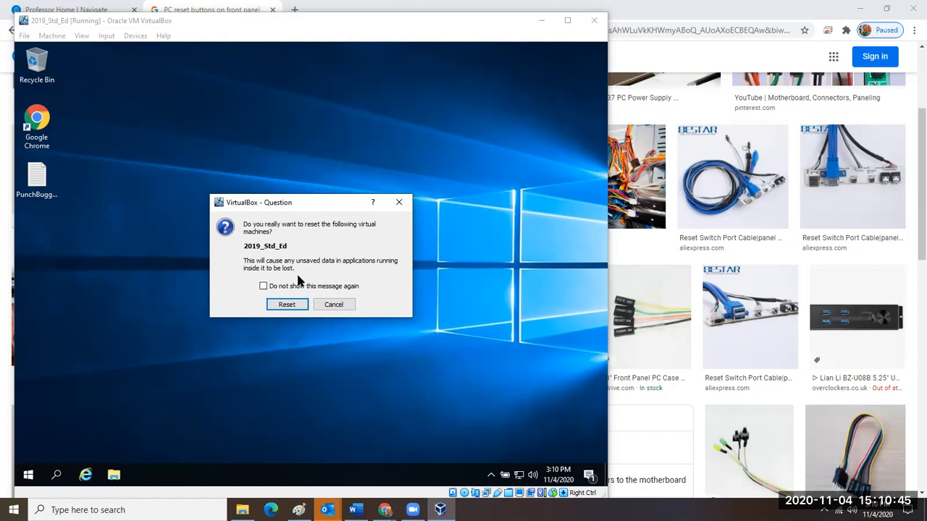
pyautogui.click(288, 304)
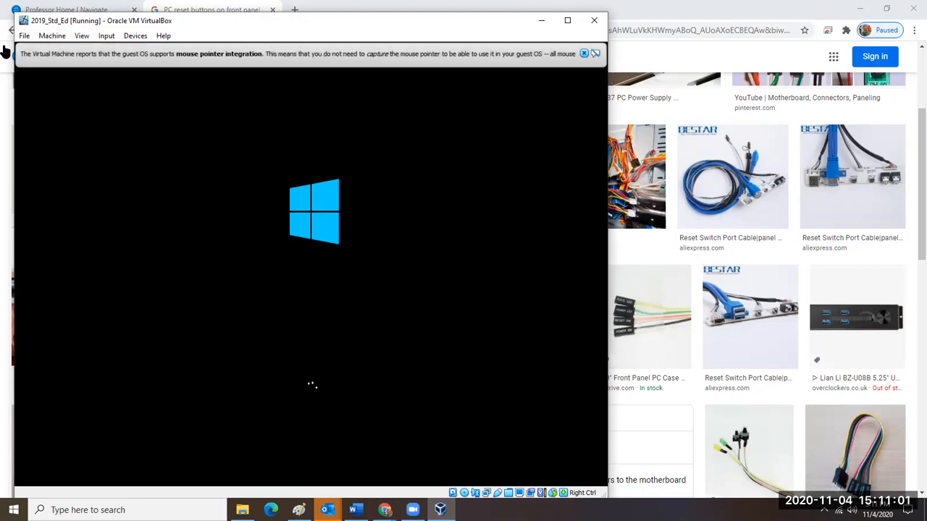
# - Switch to the Word study guide and select the phrases "regain control" and "graceful halt of VM activity" in the outcomes list
pyautogui.click(54, 37)
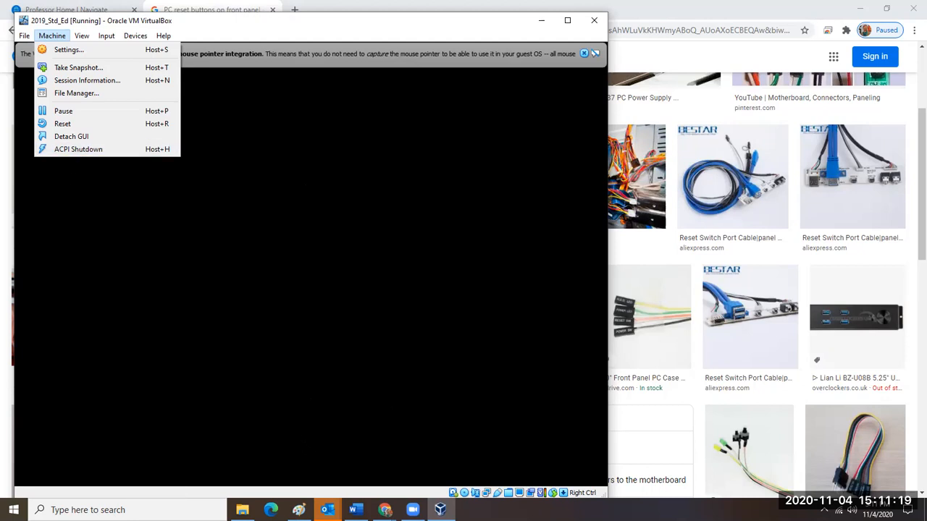
pyautogui.click(356, 510)
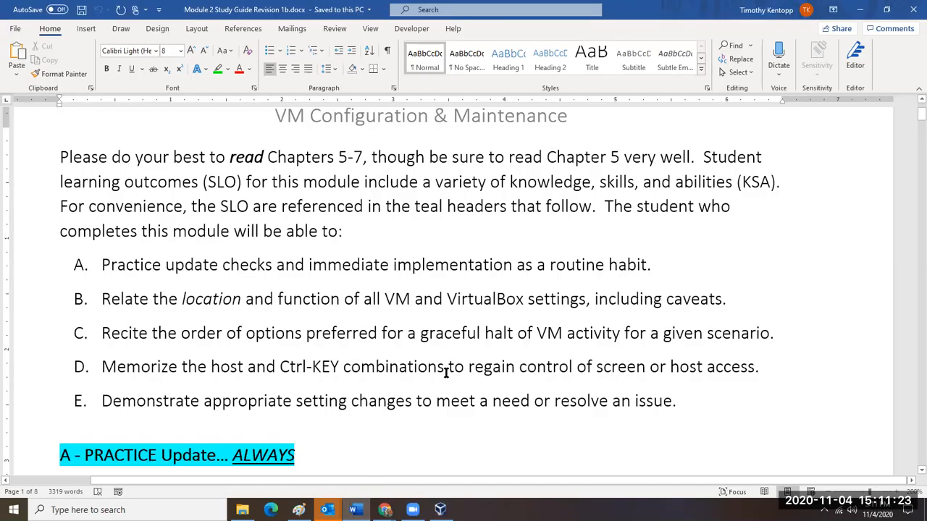
pyautogui.click(470, 370)
pyautogui.moveTo(536, 373); pyautogui.dragTo(577, 367)
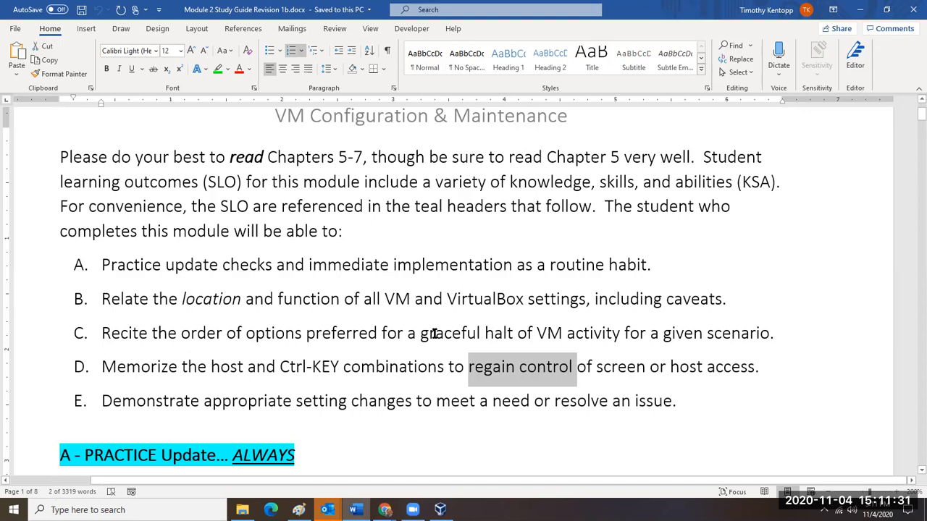
pyautogui.moveTo(421, 333); pyautogui.dragTo(625, 335)
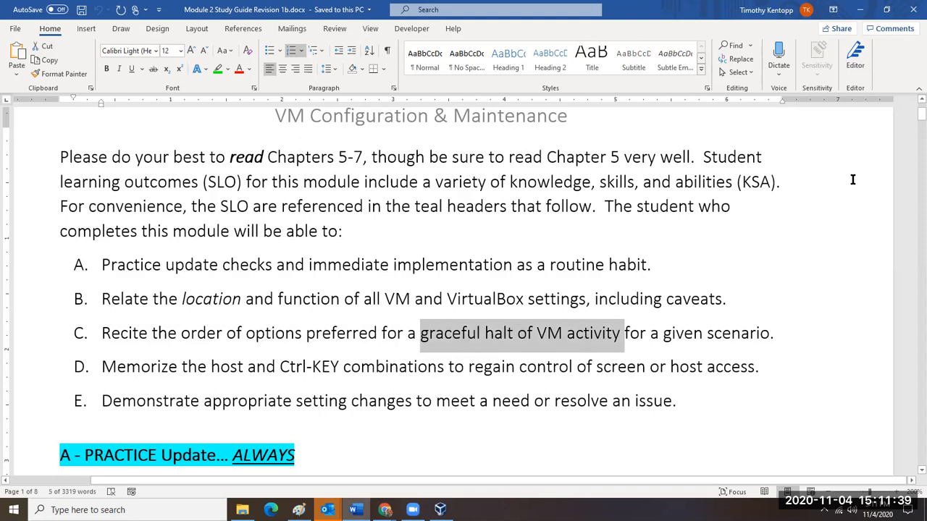
# - Review the "C - Graceful Halt of VM Activity" section, pointing out the PAUSE, SAVE and ACPI SHUTDOWN items
pyautogui.moveTo(921, 116); pyautogui.dragTo(911, 347)
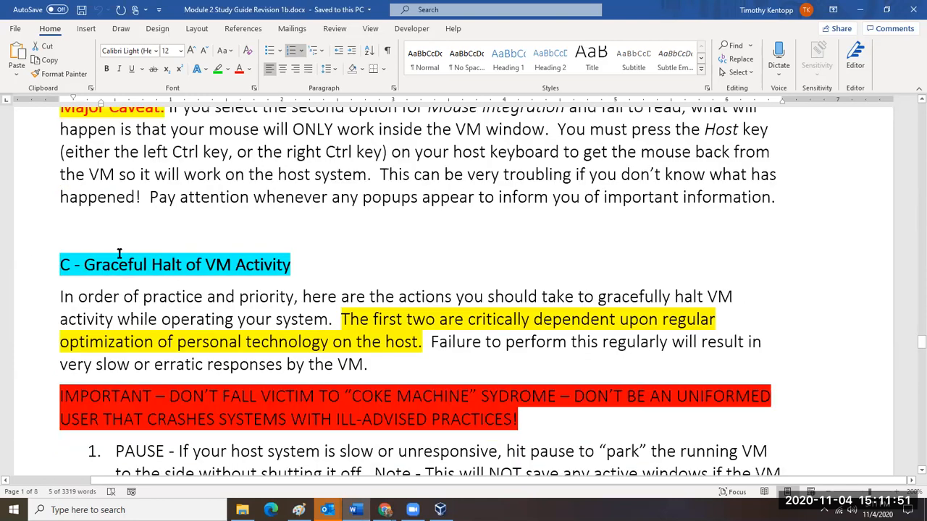
pyautogui.scroll(-3, 207, 290)
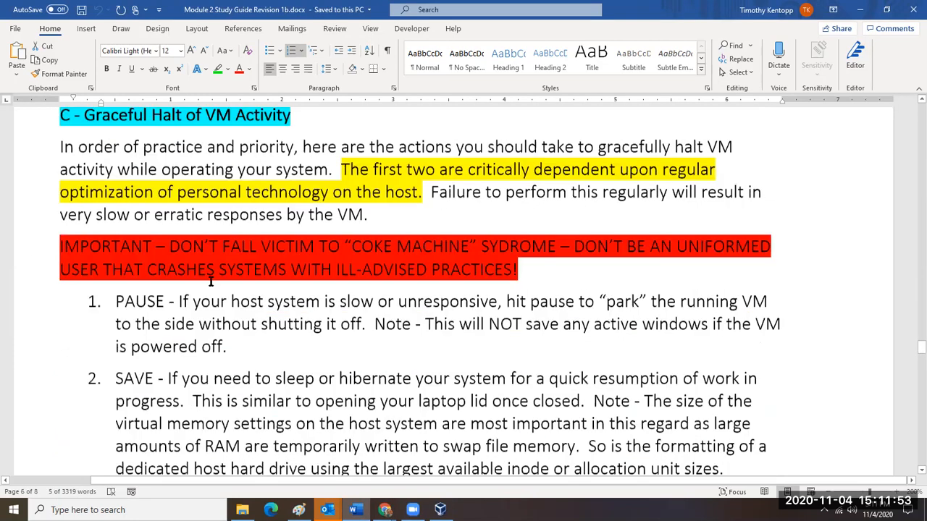
pyautogui.scroll(-1, 226, 290)
pyautogui.click(126, 284)
pyautogui.doubleClick(128, 287)
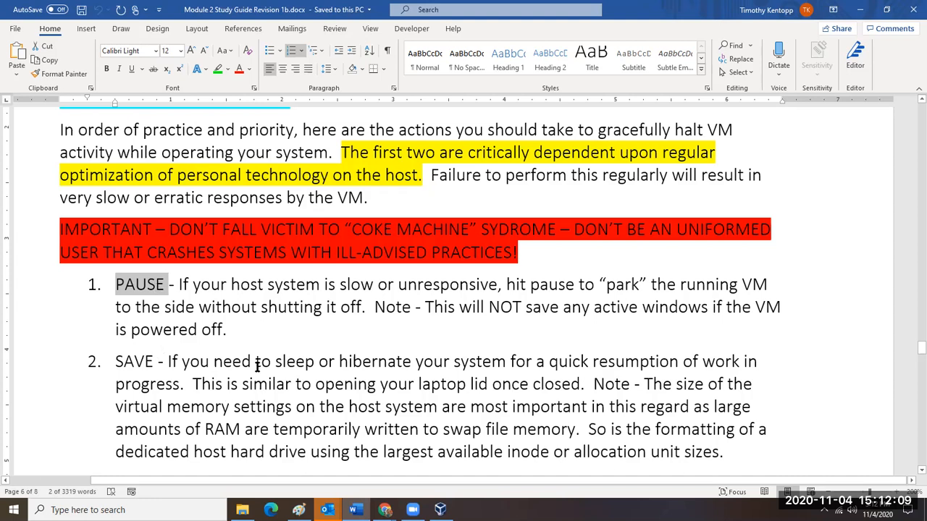
pyautogui.scroll(-2, 257, 366)
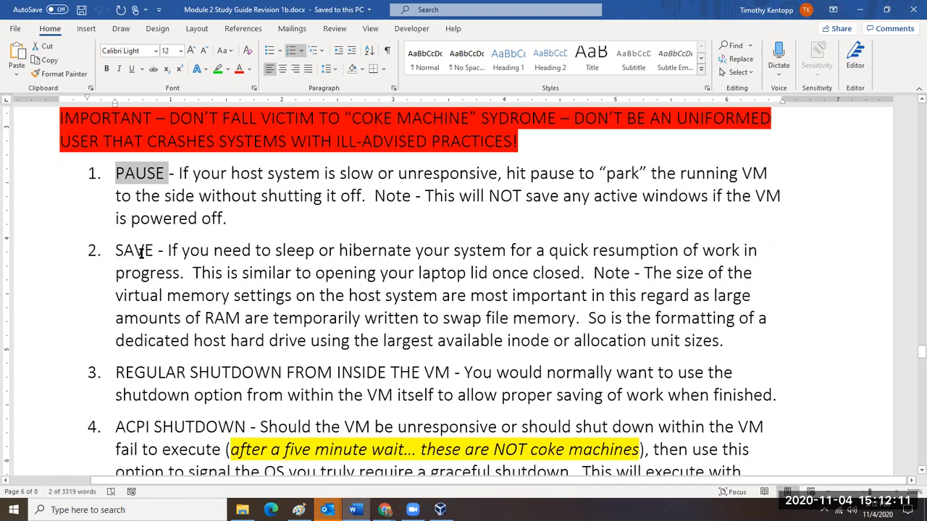
pyautogui.click(142, 250)
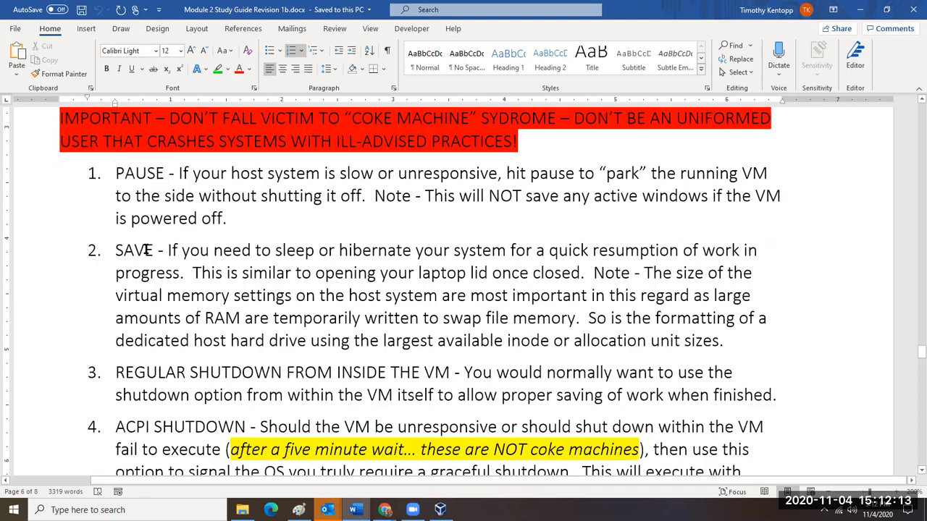
pyautogui.scroll(-2, 206, 331)
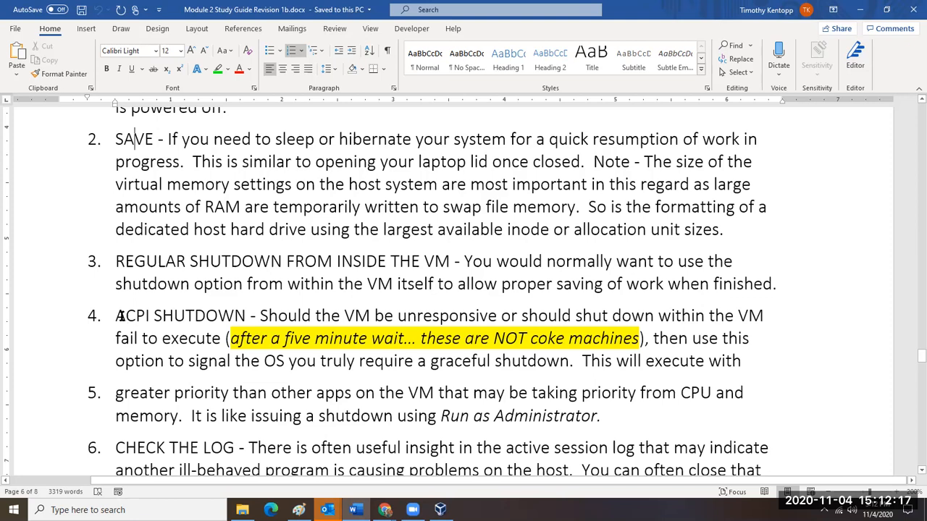
pyautogui.moveTo(126, 313); pyautogui.dragTo(250, 318)
# - Merge the stray list item starting "greater priority than other apps" into the ACPI SHUTDOWN item above it
pyautogui.scroll(-3, 302, 346)
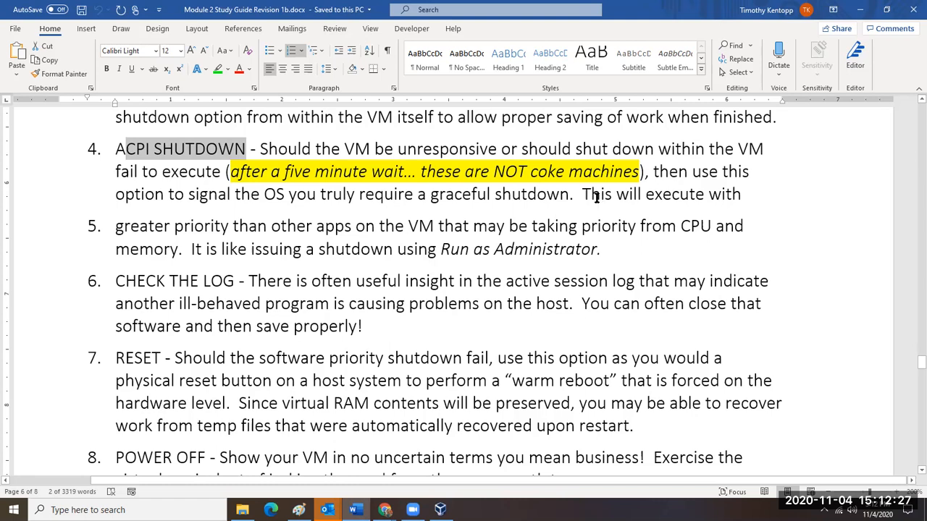
pyautogui.click(754, 185)
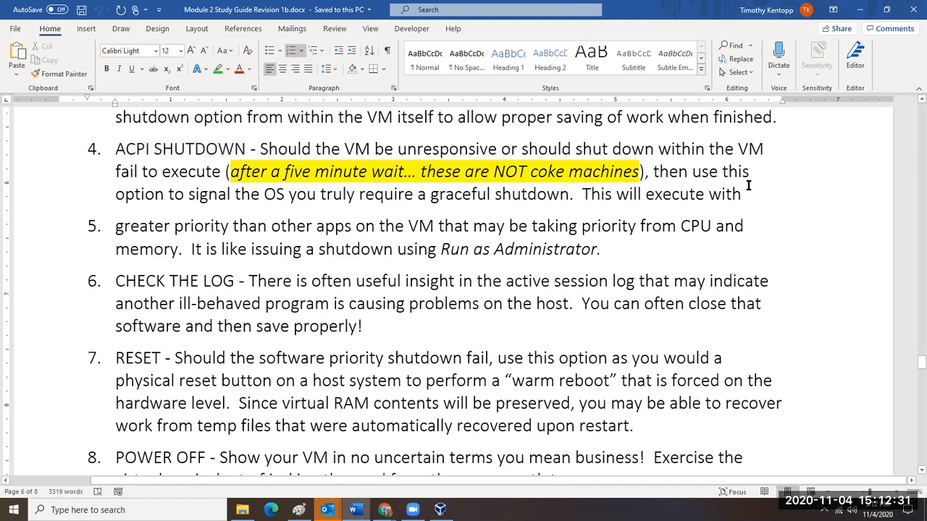
pyautogui.press('Delete')
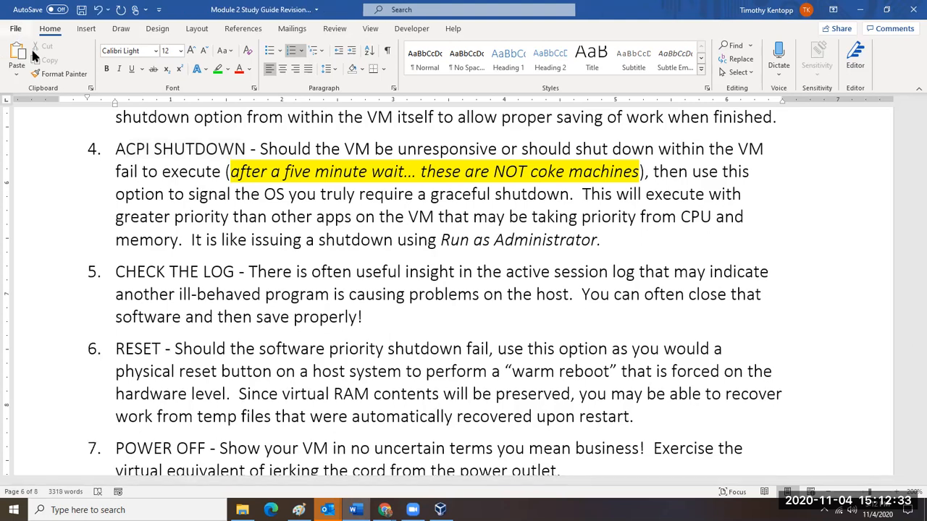
# - Save a copy of the document as Module 2 Study Guide Revision 1c in the 1-Today folder
pyautogui.click(16, 29)
pyautogui.click(43, 186)
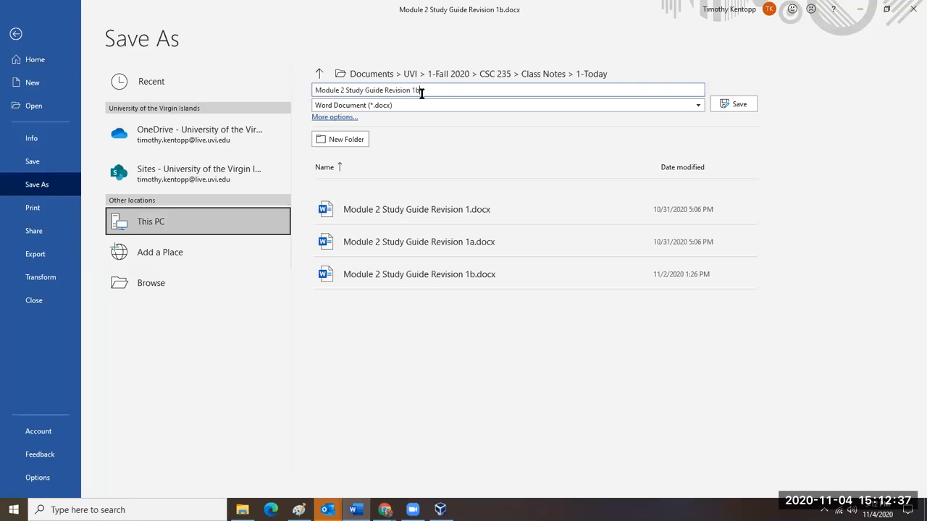
pyautogui.press('BackSpace')
pyautogui.write('c')
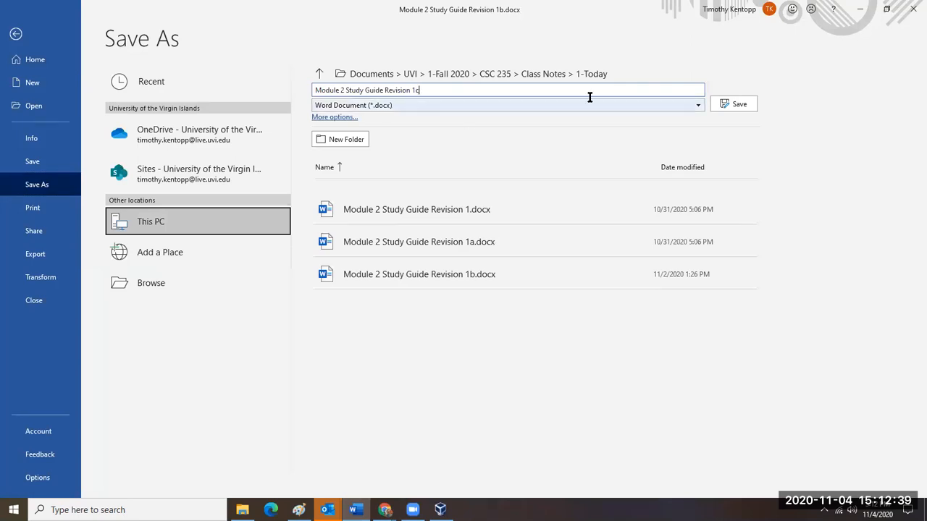
pyautogui.click(726, 107)
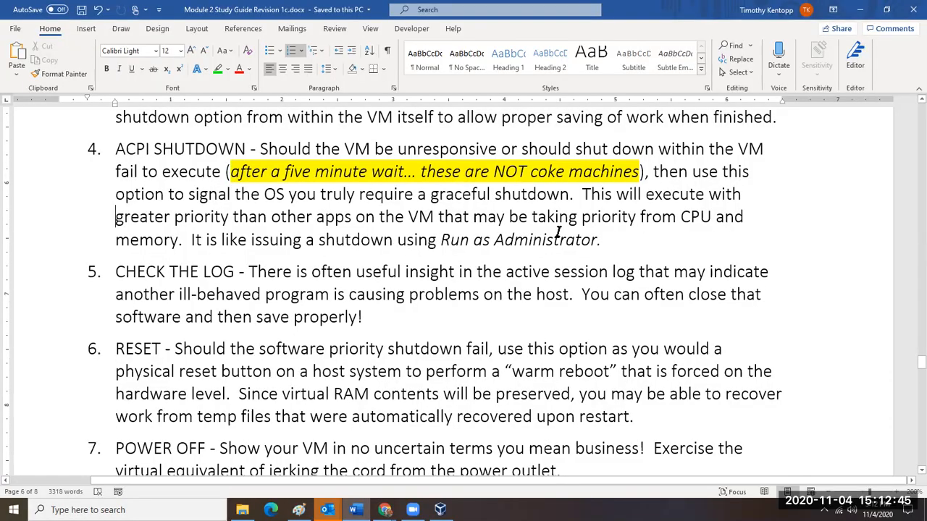
# - Turn the CHECK THE LOG item into an indented unnumbered paragraph and highlight the words CHECK THE LOG in yellow
pyautogui.moveTo(571, 235); pyautogui.dragTo(440, 235)
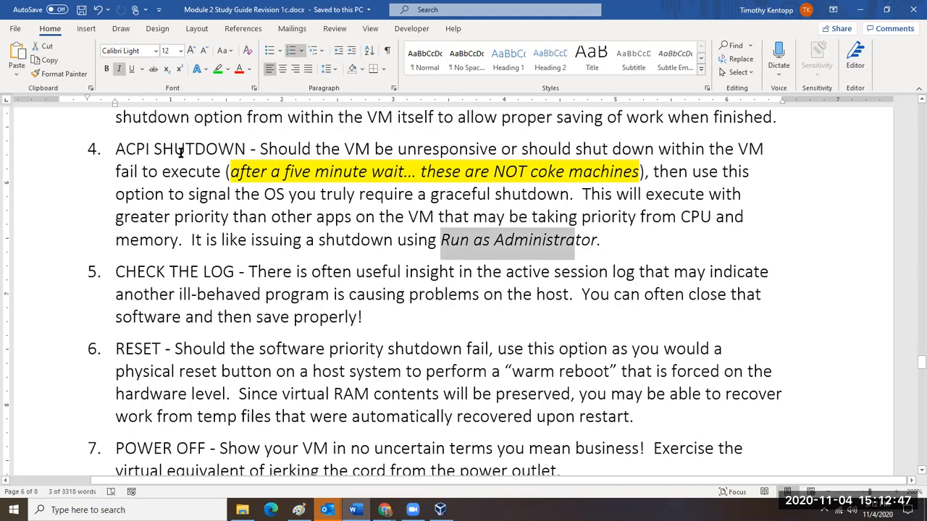
pyautogui.click(116, 271)
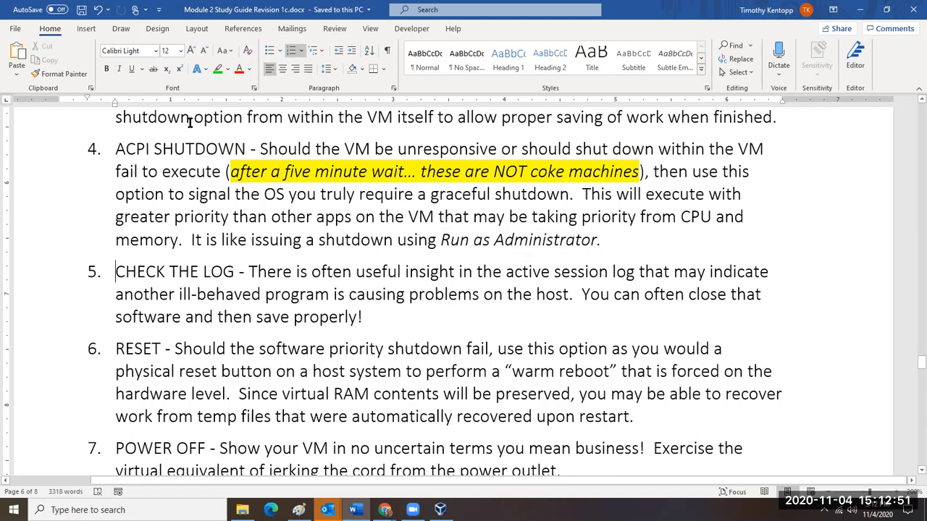
pyautogui.click(290, 52)
pyautogui.click(351, 51)
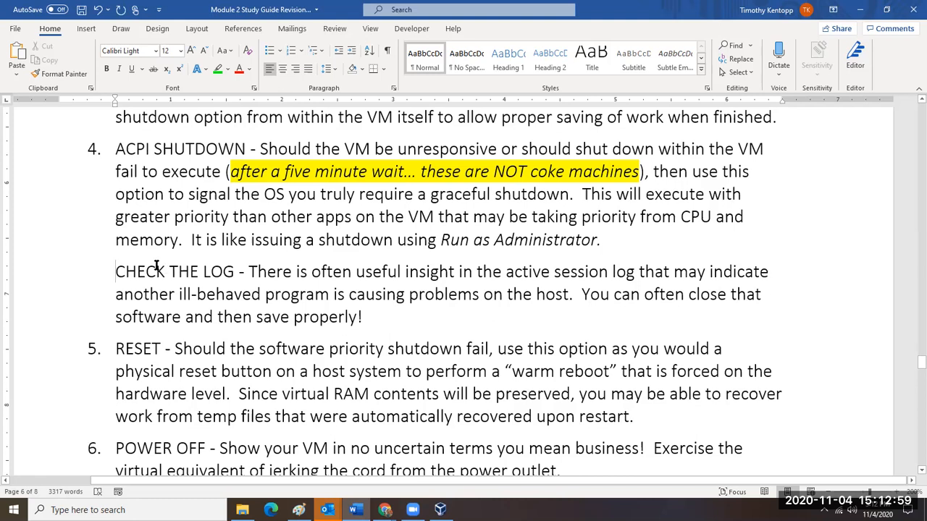
pyautogui.moveTo(156, 265); pyautogui.dragTo(235, 259)
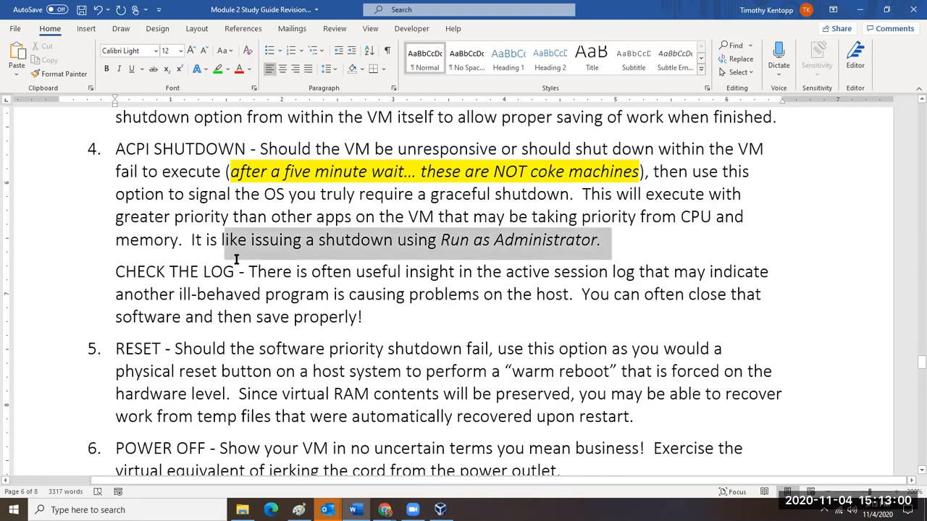
pyautogui.click(219, 73)
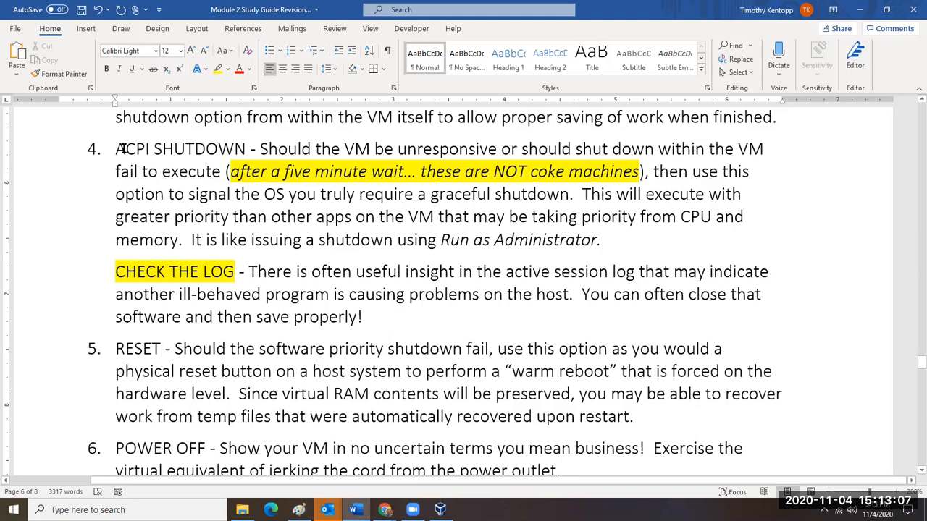
# - Go over the ACPI SHUTDOWN, RESET and POWER OFF items, selecting parts of their text for emphasis
pyautogui.moveTo(122, 148); pyautogui.dragTo(220, 148)
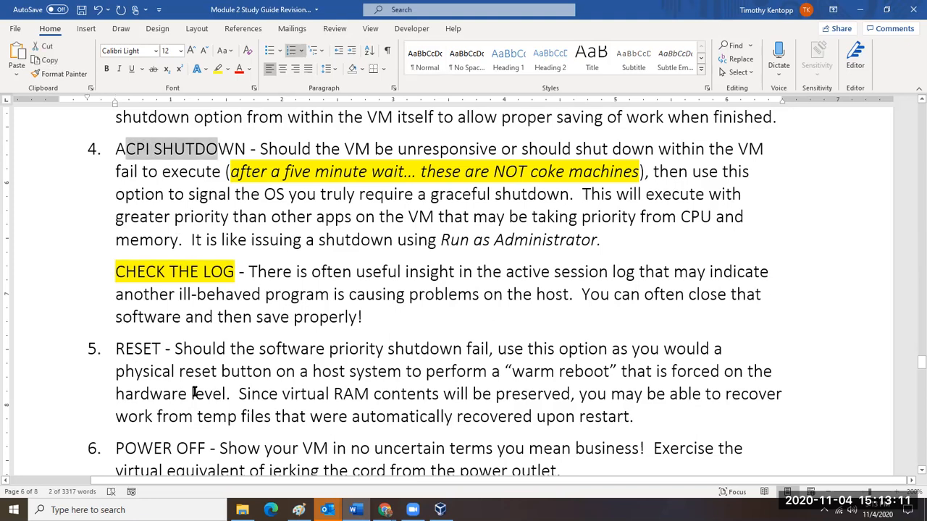
pyautogui.scroll(-1, 193, 368)
pyautogui.click(179, 344)
pyautogui.scroll(-3, 179, 344)
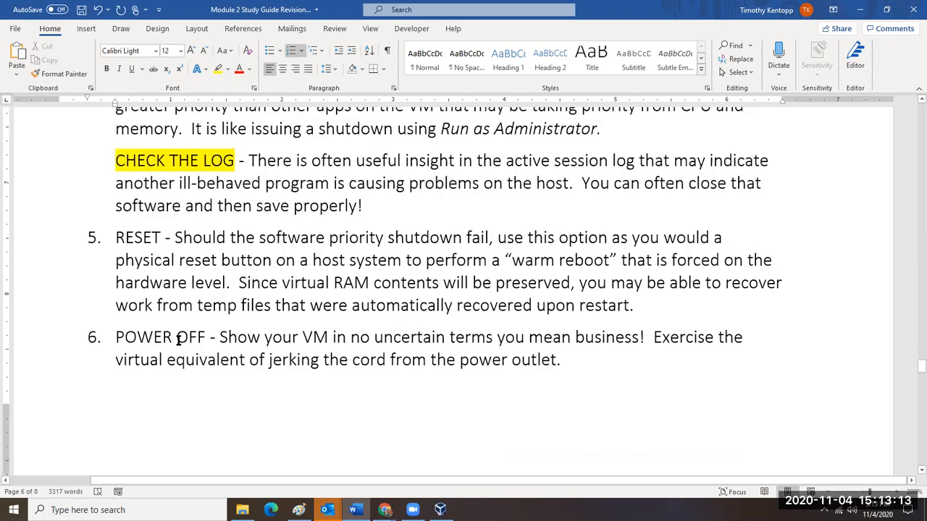
pyautogui.hotkey('ctrl', 'shift', 'Right')
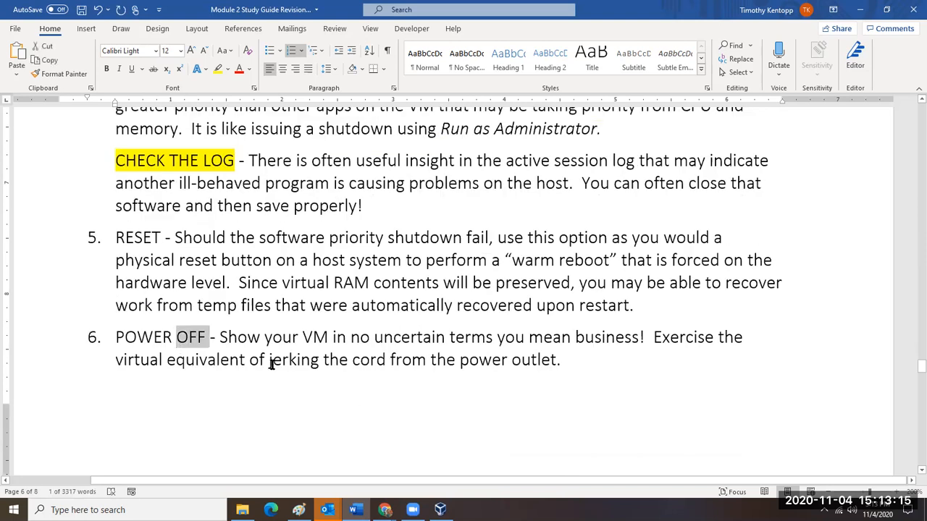
pyautogui.moveTo(369, 338); pyautogui.dragTo(388, 422)
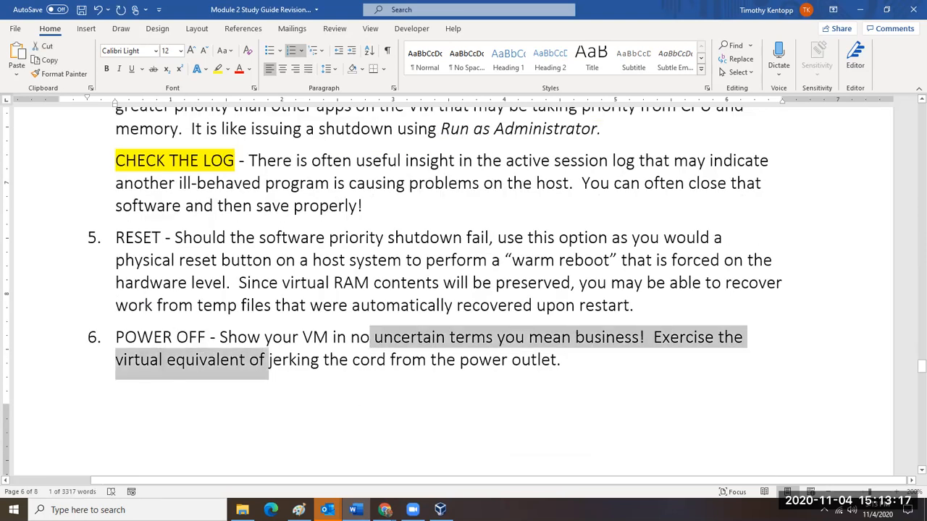
# - Switch to the 2019_Std_Ed machine, dismiss the mouse integration notice, and close it with Power off the machine
pyautogui.click(440, 510)
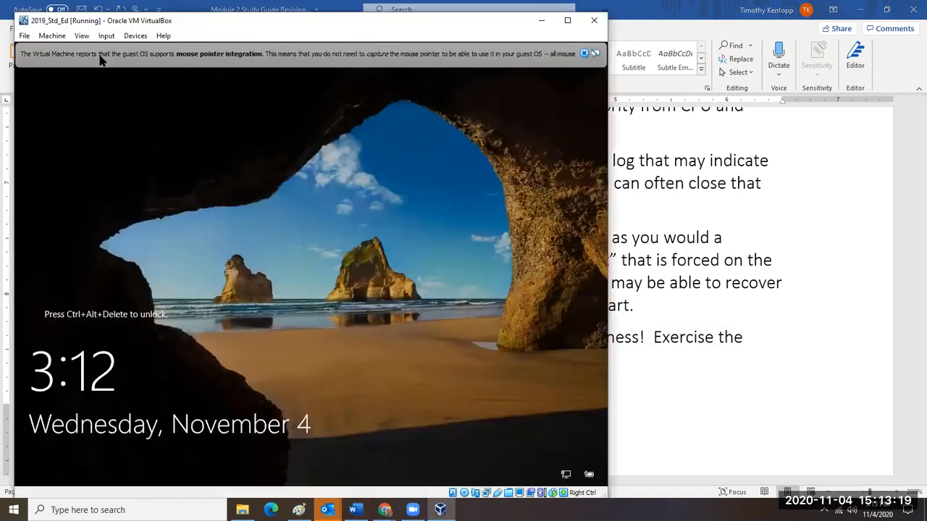
pyautogui.click(584, 54)
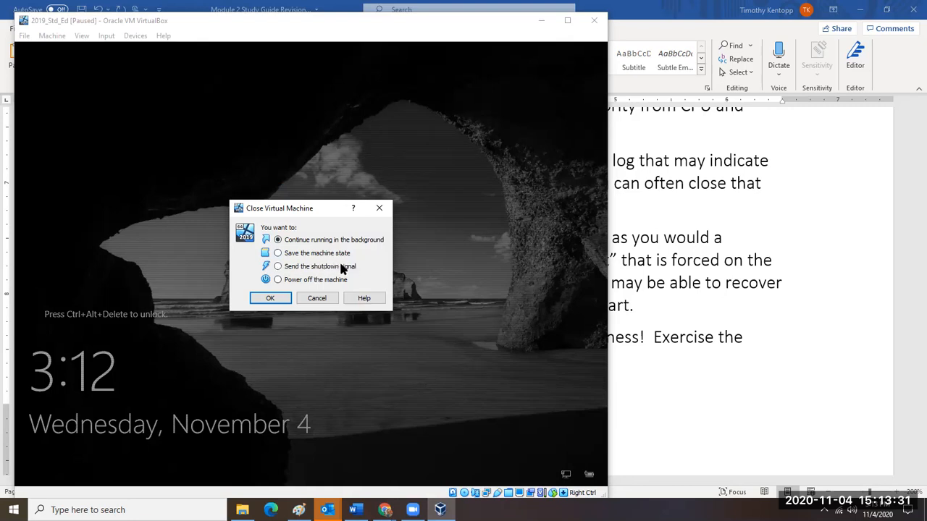
pyautogui.click(279, 281)
pyautogui.click(270, 298)
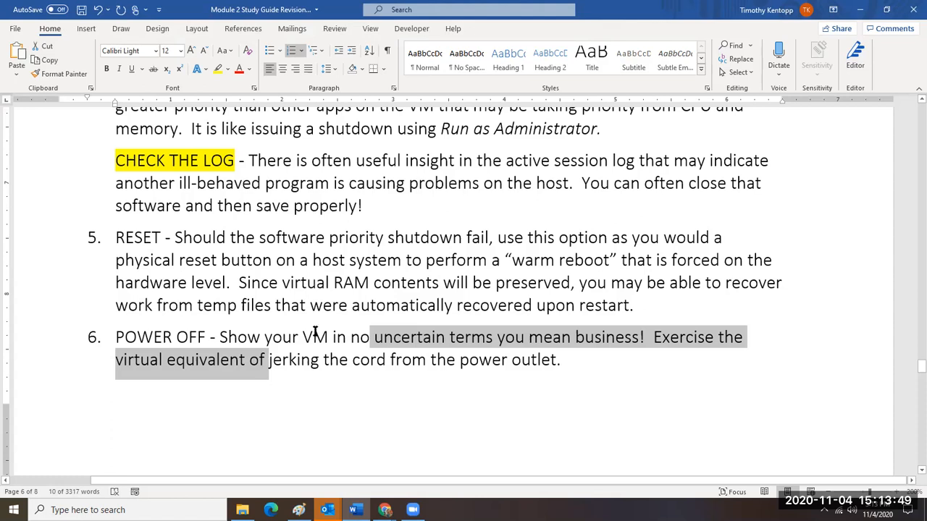
# - Highlight the "Important - What to do if all this fails?" line in the study guide in yellow
pyautogui.scroll(-4, 316, 330)
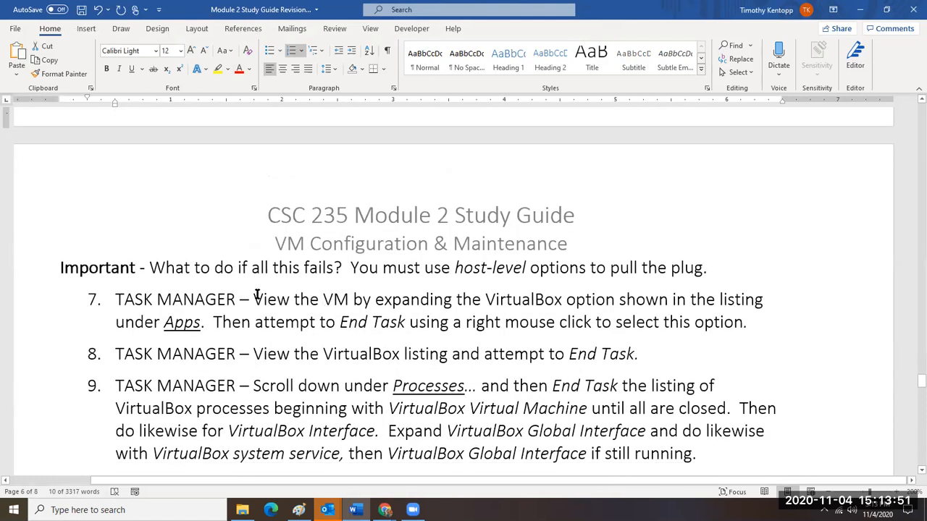
pyautogui.click(48, 271)
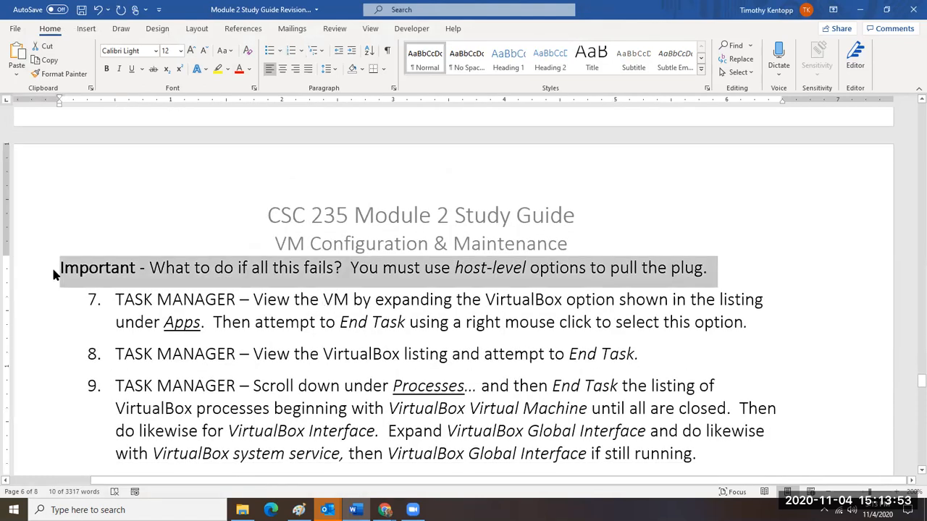
pyautogui.click(219, 68)
pyautogui.scroll(-3, 253, 329)
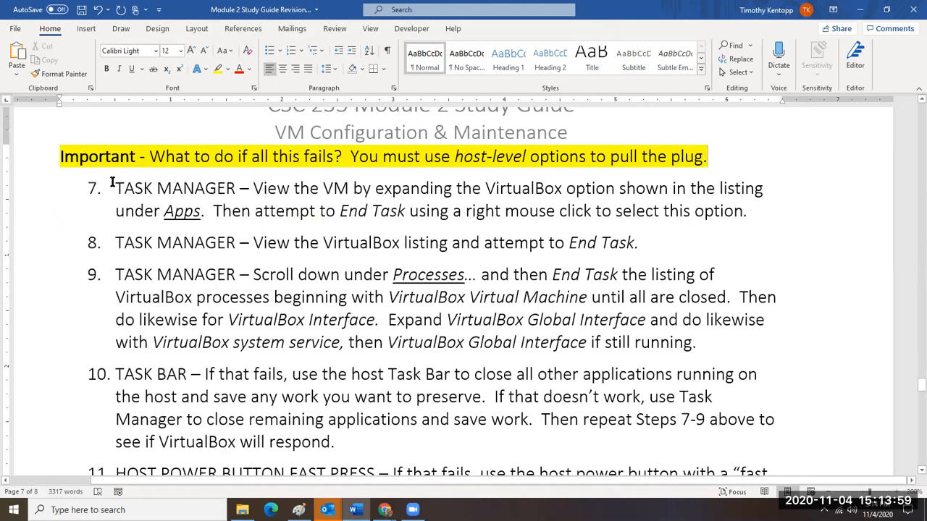
# - Select TASK MANAGER in item 7 of the study guide, and briefly open Windows Task Manager to examine the running apps
pyautogui.moveTo(114, 187); pyautogui.dragTo(234, 186)
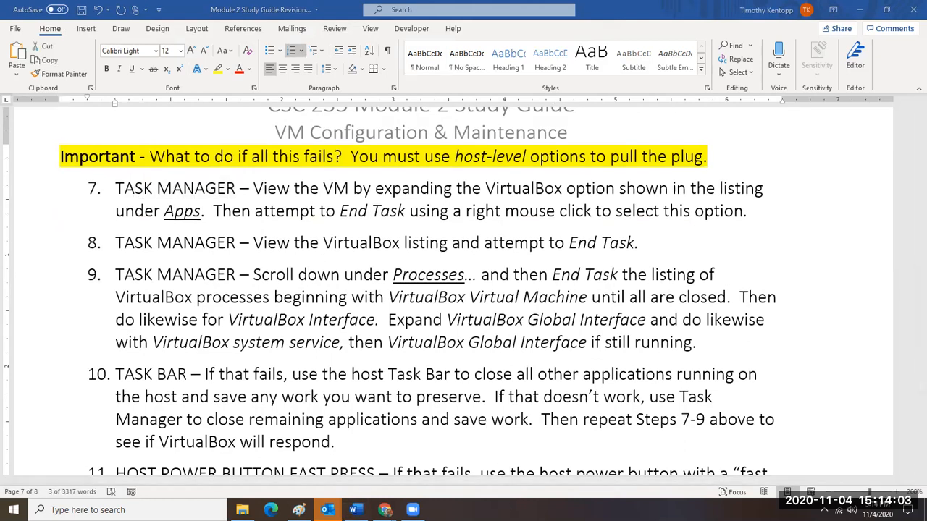
pyautogui.rightClick(507, 509)
pyautogui.click(531, 447)
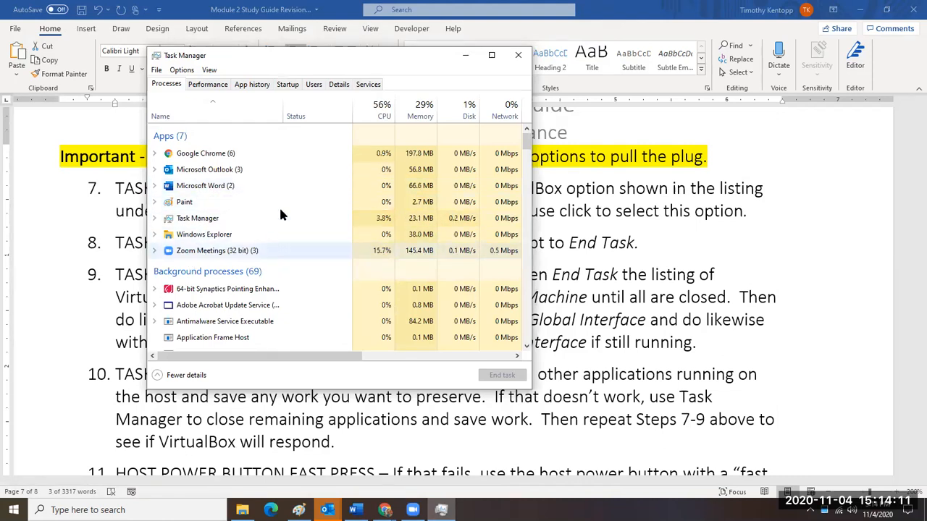
pyautogui.click(519, 56)
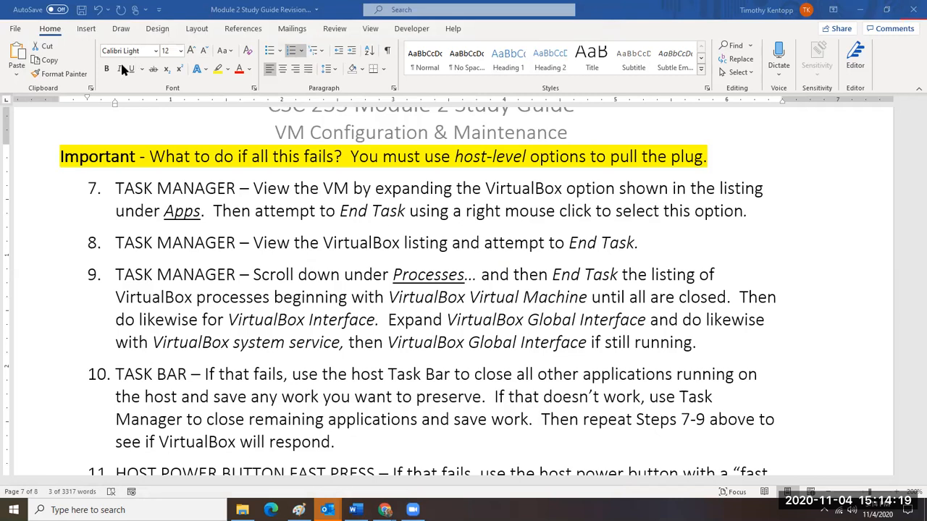
# - Save a PDF copy of the study guide as Module 2 Study Guide Revision 1c in the 1-Today folder
pyautogui.click(22, 30)
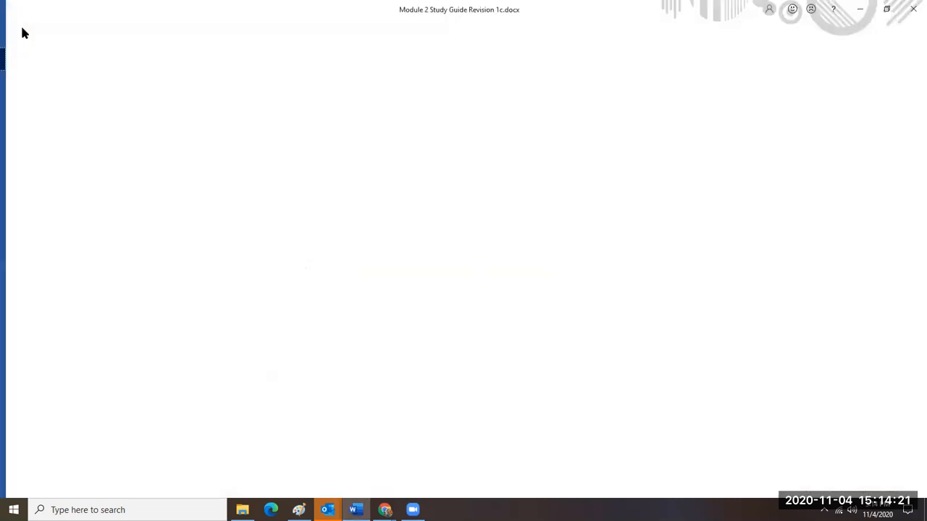
pyautogui.click(33, 185)
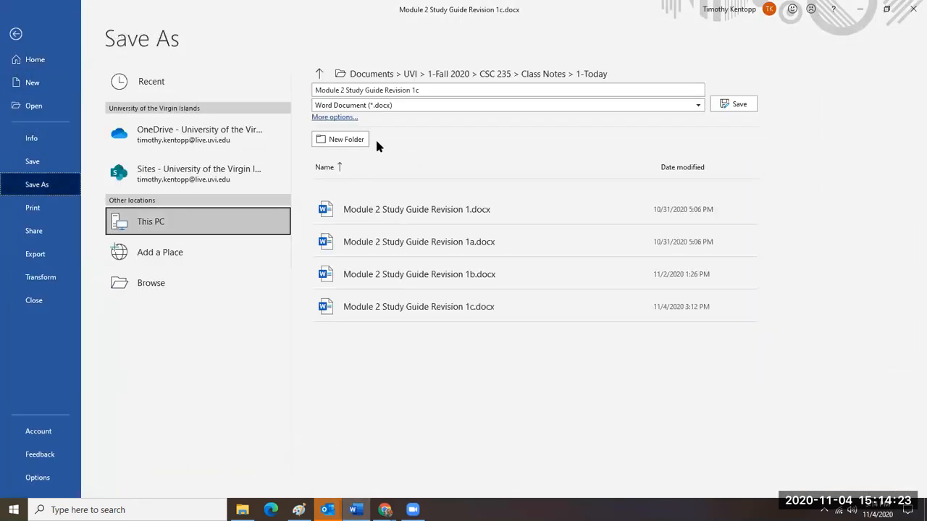
pyautogui.click(384, 105)
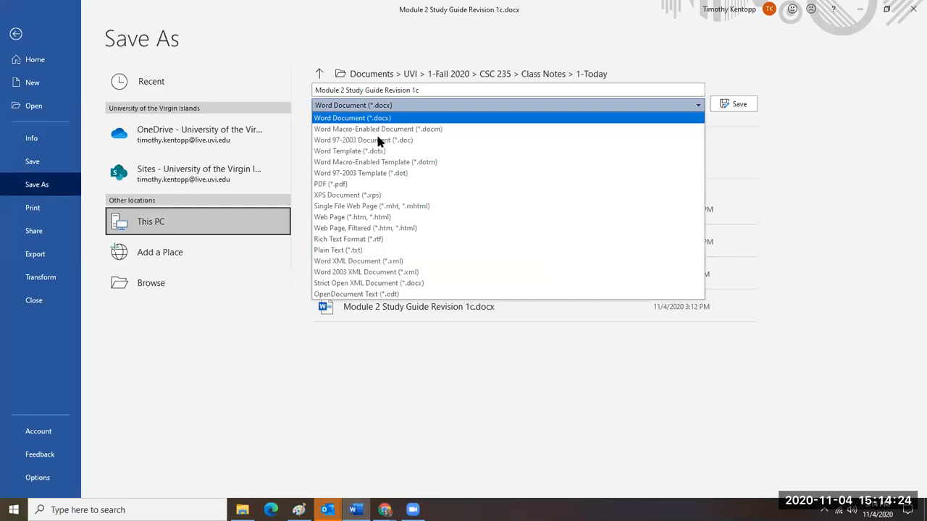
pyautogui.click(376, 182)
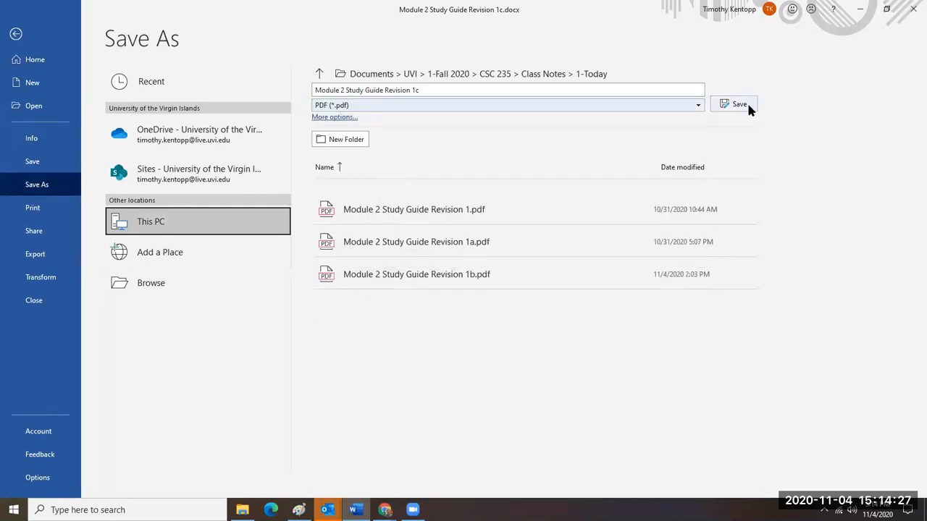
pyautogui.click(747, 104)
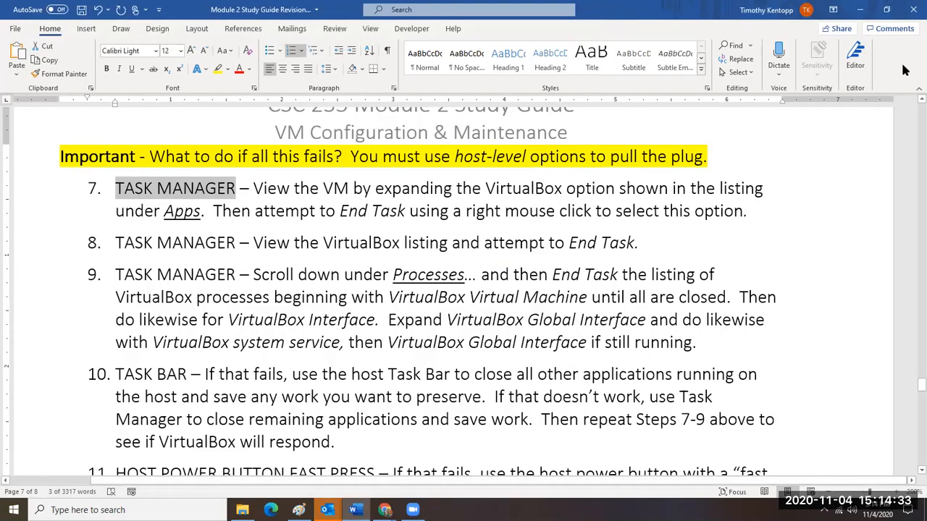
# - Close the Module 2 Study Guide Revision 1c.docx document, saving its changes
pyautogui.click(913, 10)
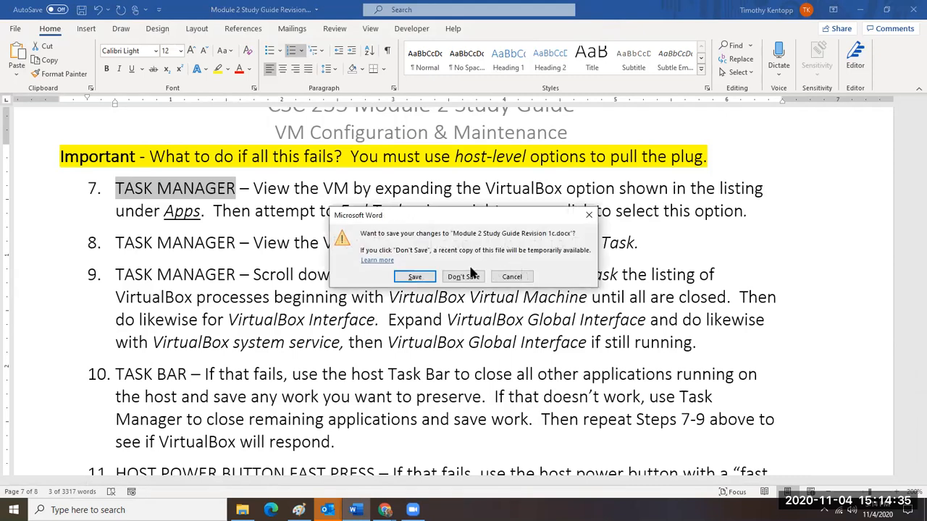
pyautogui.click(426, 276)
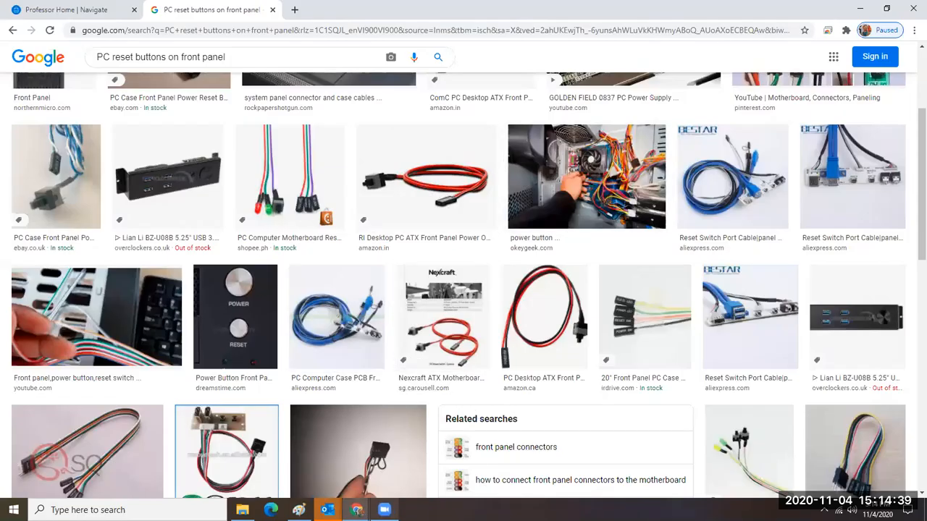
pyautogui.moveTo(385, 510)
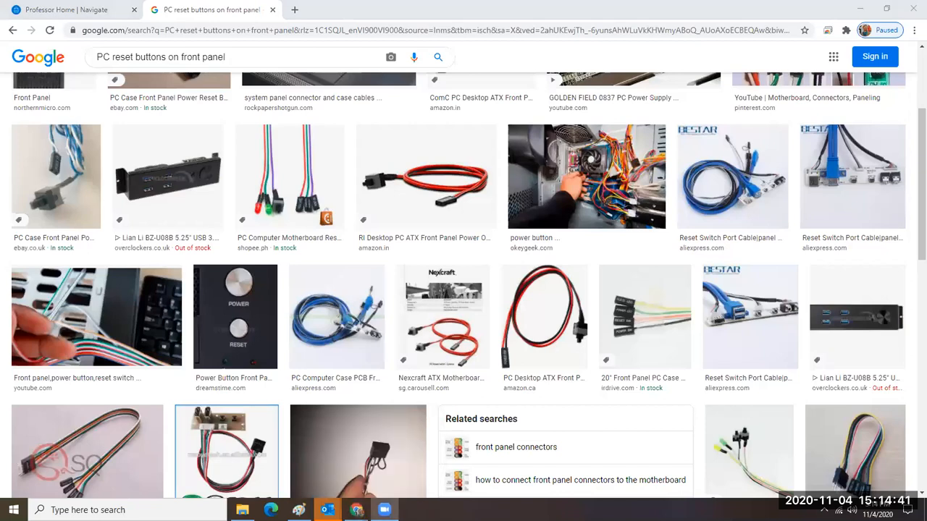